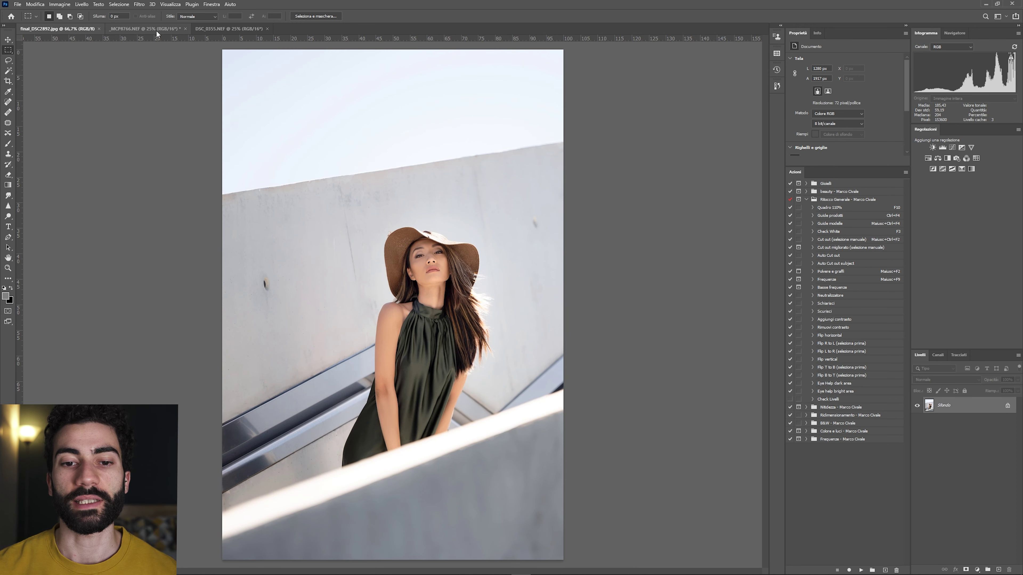
Switch to the portrait photo's document tab in Photoshop
{"action": "left_click", "coordinate": [156, 30]}
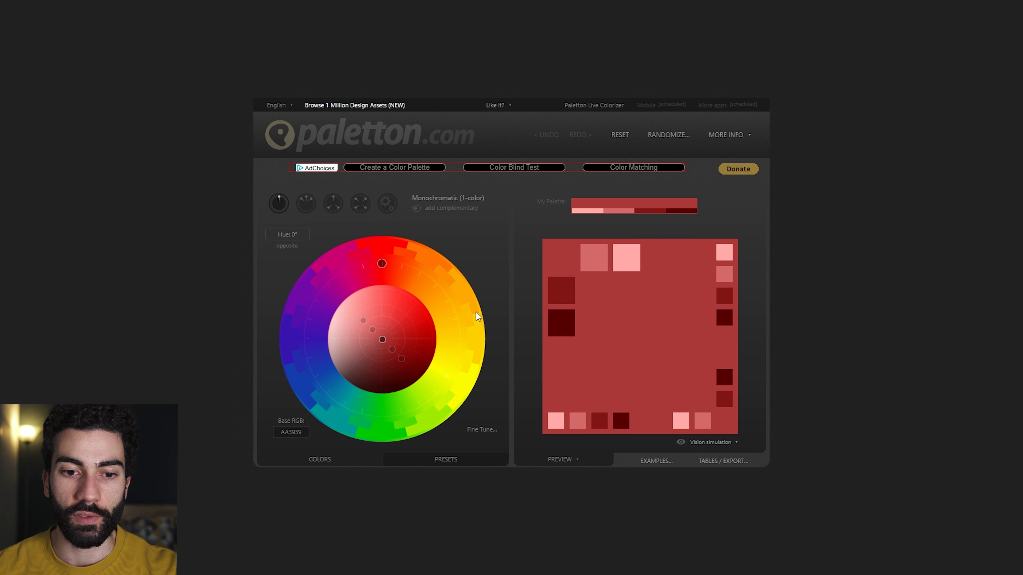
Select Paletton's base colour value field for editing
{"action": "left_click", "coordinate": [288, 430]}
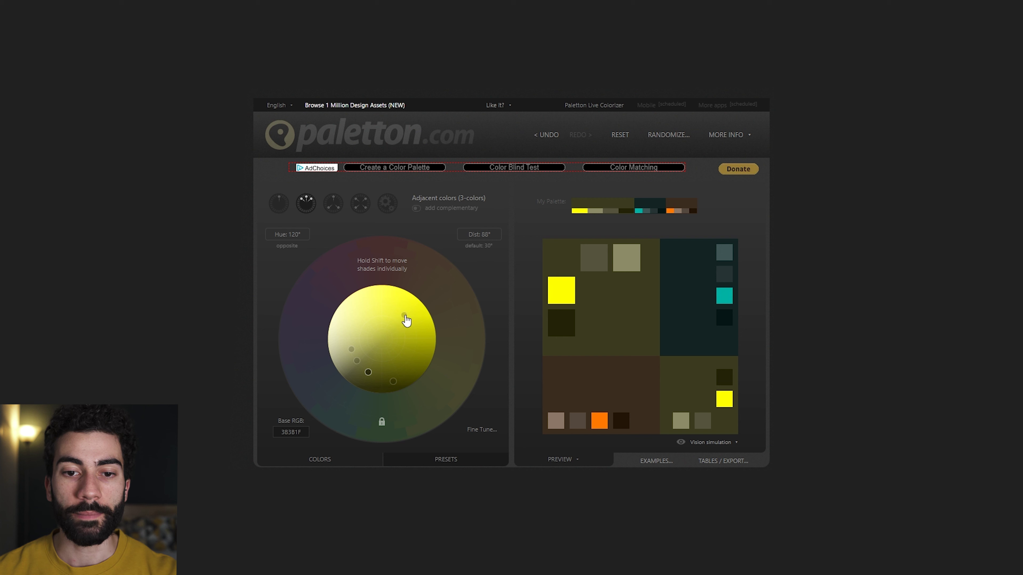
Lighten the palette shades, try a red triad, then return to the orange adjacent scheme
{"action": "left_click_drag", "start_coordinate": [402, 319], "coordinate": [403, 327]}
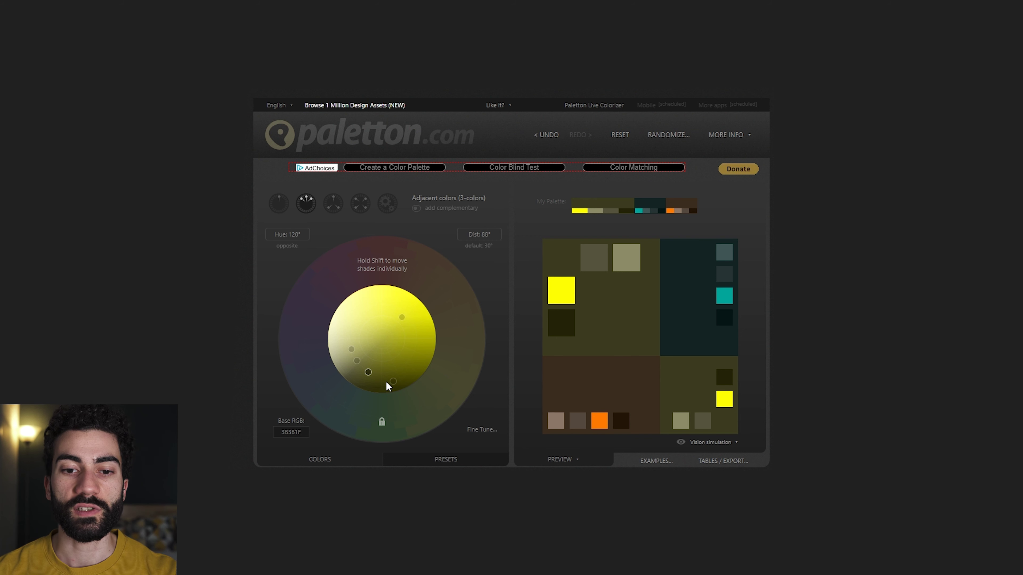
{"action": "left_click_drag", "start_coordinate": [357, 360], "coordinate": [389, 347]}
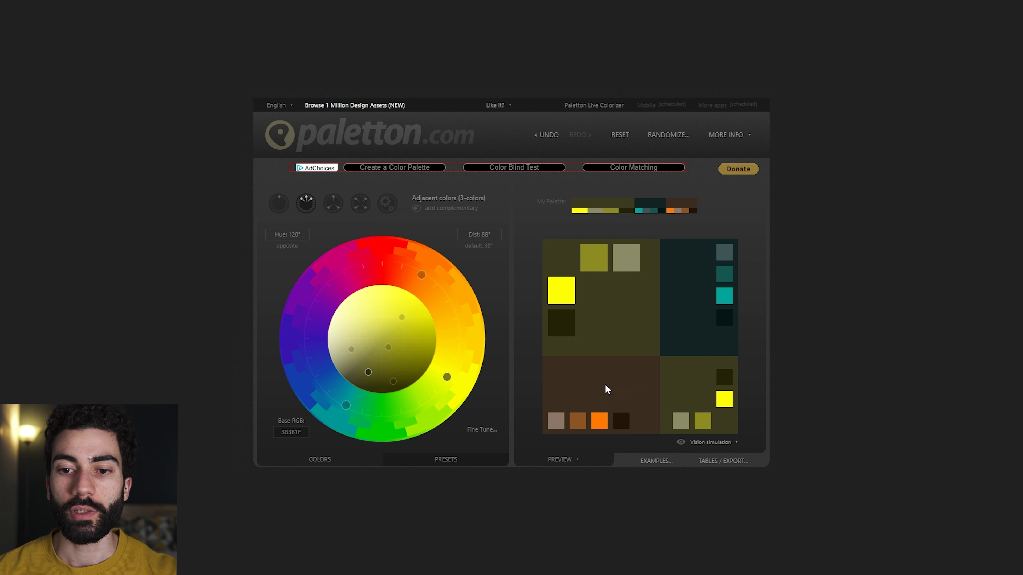
{"action": "mouse_move", "coordinate": [422, 278]}
{"action": "left_mouse_down"}
{"action": "mouse_move", "coordinate": [370, 271]}
{"action": "mouse_move", "coordinate": [389, 270]}
{"action": "left_mouse_up"}
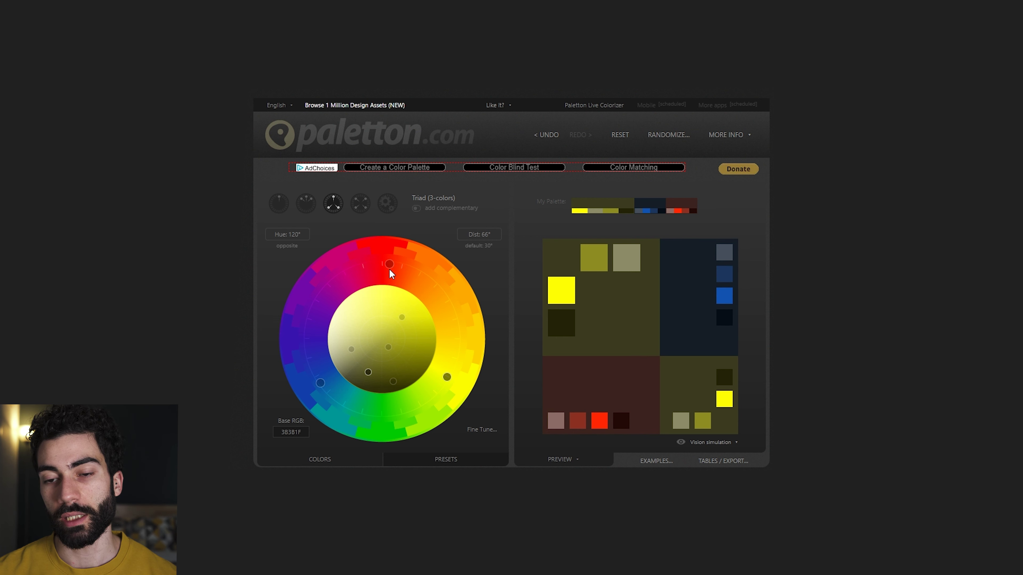
{"action": "mouse_move", "coordinate": [390, 270]}
{"action": "left_mouse_down"}
{"action": "mouse_move", "coordinate": [429, 288]}
{"action": "mouse_move", "coordinate": [425, 277]}
{"action": "left_mouse_up"}
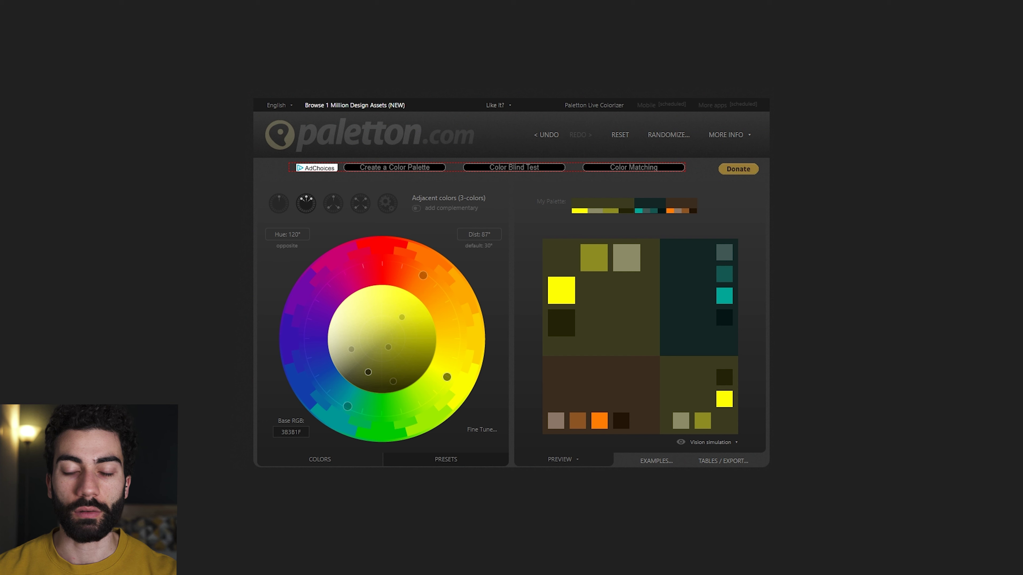
Export the Paletton palette as Color swatches in PNG image format
{"action": "left_click", "coordinate": [721, 467]}
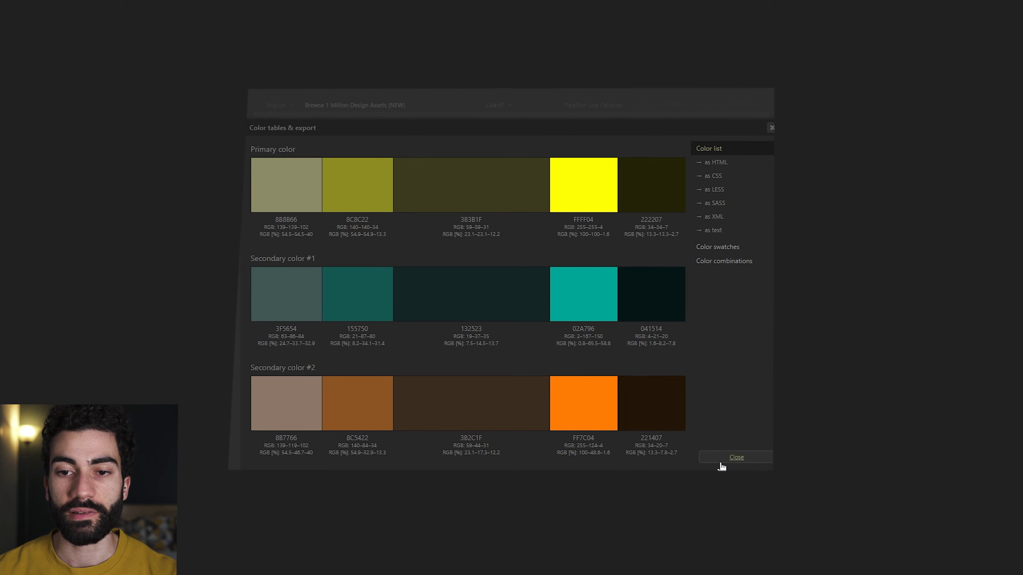
{"action": "left_click", "coordinate": [727, 251]}
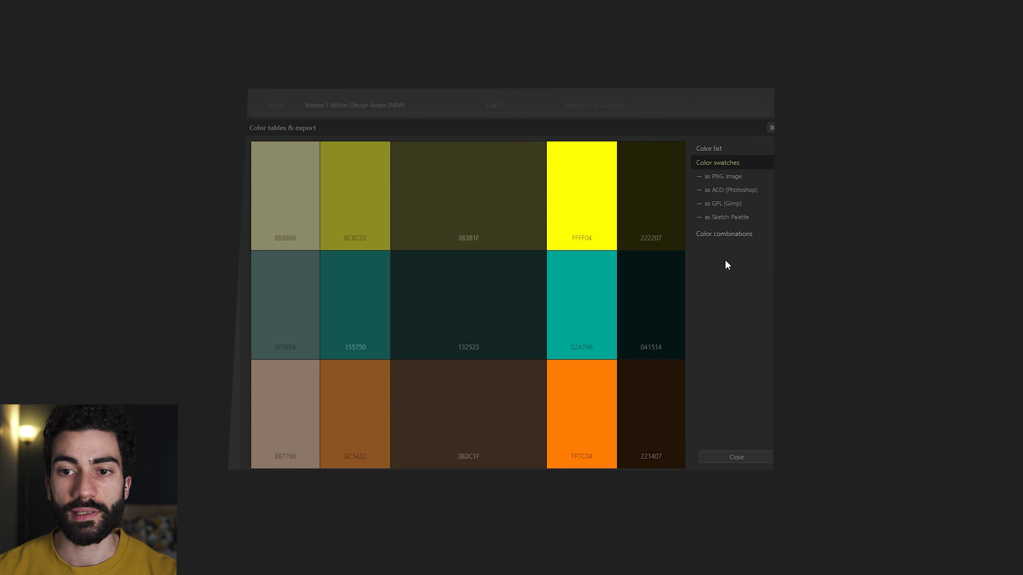
{"action": "left_click", "coordinate": [732, 177]}
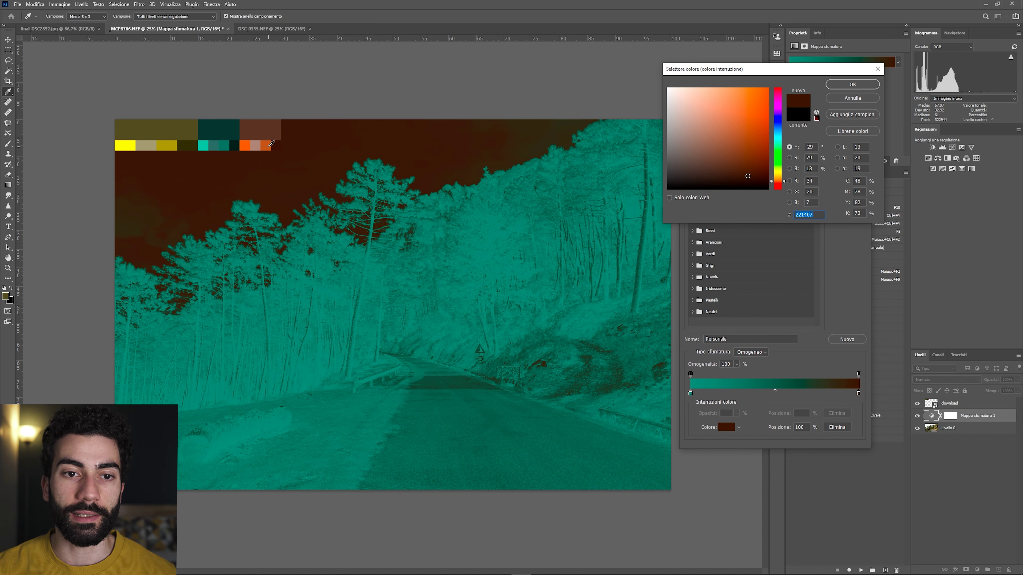
Set the gradient map's right stop to the palette's bright orange and confirm the gradient
{"action": "left_click", "coordinate": [271, 145]}
{"action": "left_click", "coordinate": [250, 144]}
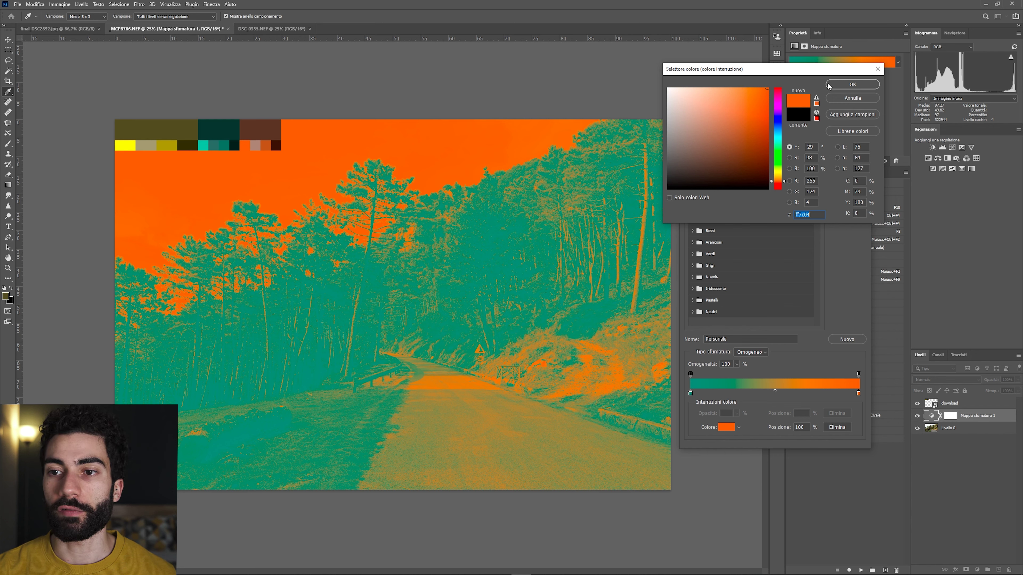
{"action": "left_click", "coordinate": [850, 85]}
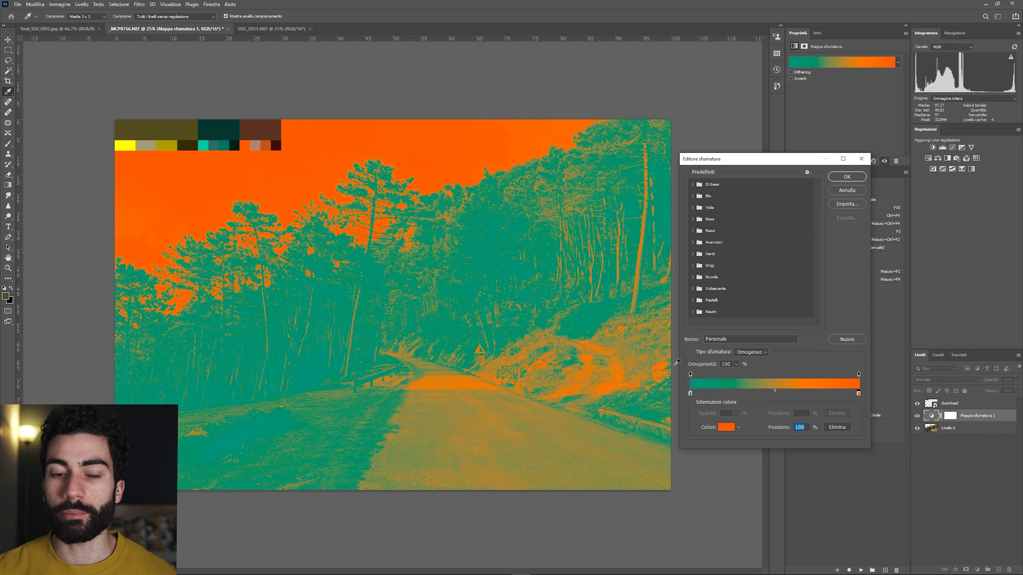
{"action": "left_click", "coordinate": [857, 178]}
{"action": "left_click", "coordinate": [918, 381]}
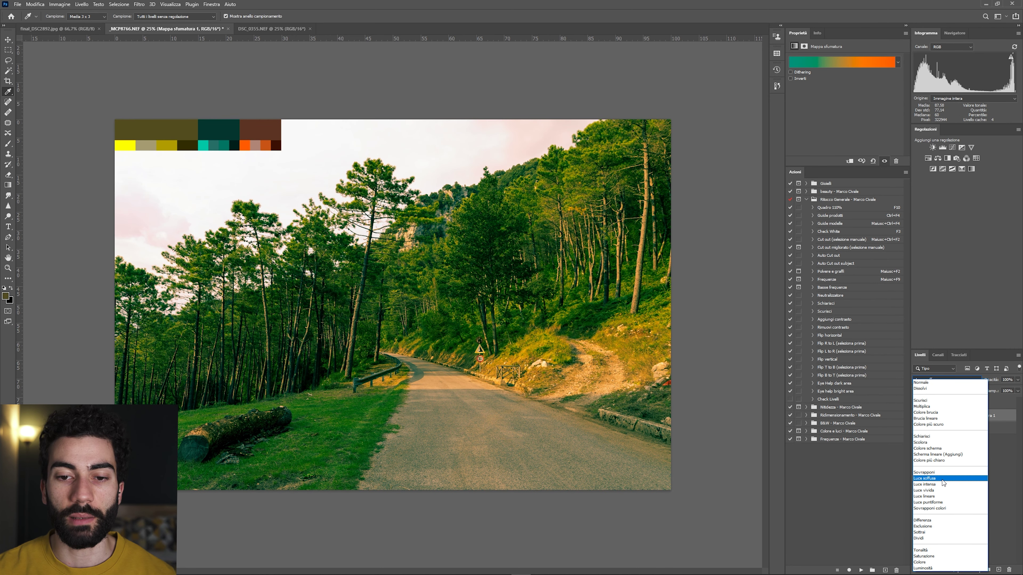
Set the gradient map layer to Luce soffusa blending at 70% opacity
{"action": "left_click", "coordinate": [944, 478]}
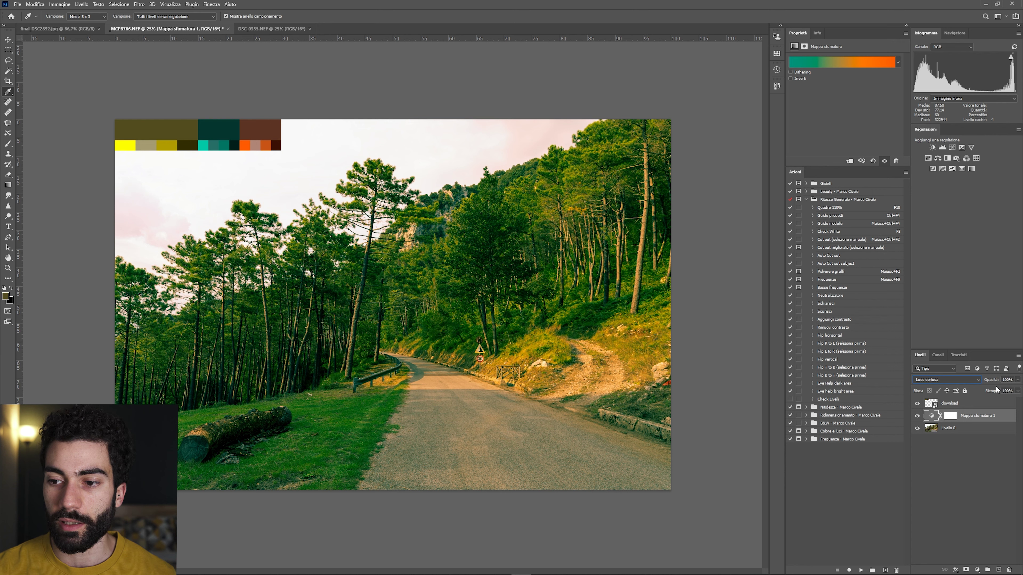
{"action": "mouse_move", "coordinate": [992, 382]}
{"action": "left_mouse_down"}
{"action": "mouse_move", "coordinate": [932, 385]}
{"action": "mouse_move", "coordinate": [961, 391]}
{"action": "left_mouse_up"}
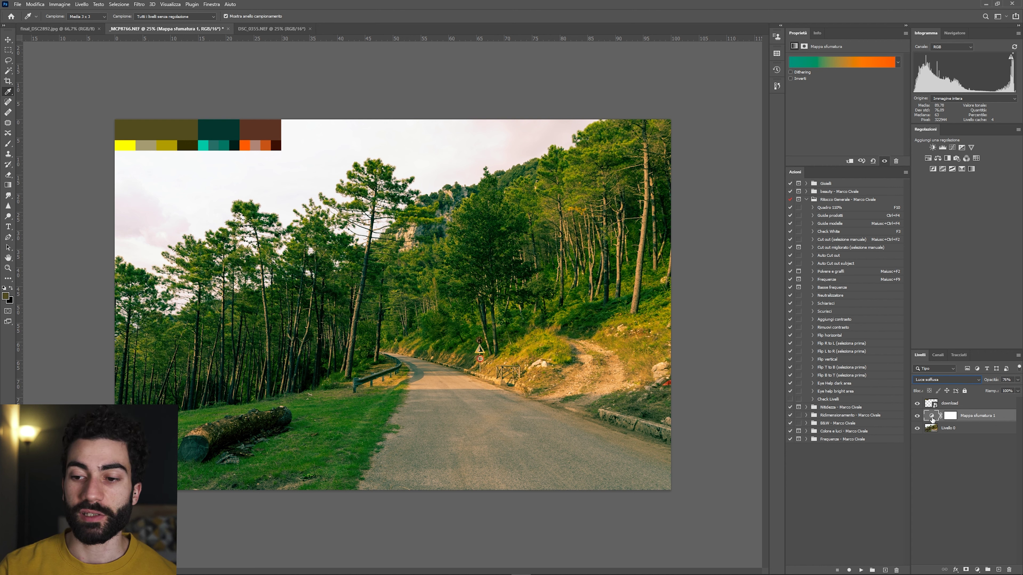
Preview the gradient map in Normale blending and glance at the Gradient Editor unchanged
{"action": "left_click", "coordinate": [944, 380]}
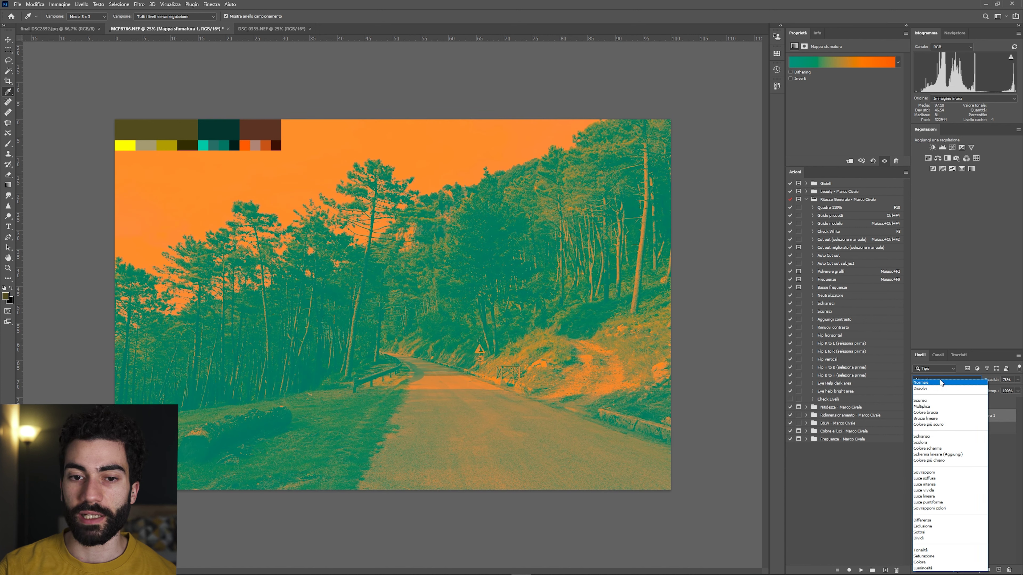
{"action": "left_click", "coordinate": [942, 382]}
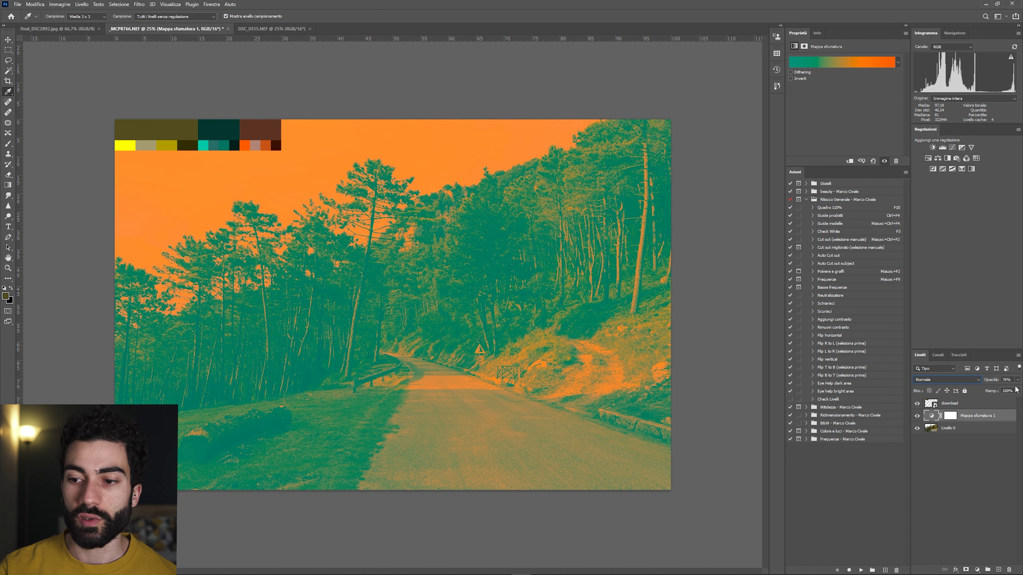
{"action": "left_click", "coordinate": [853, 63]}
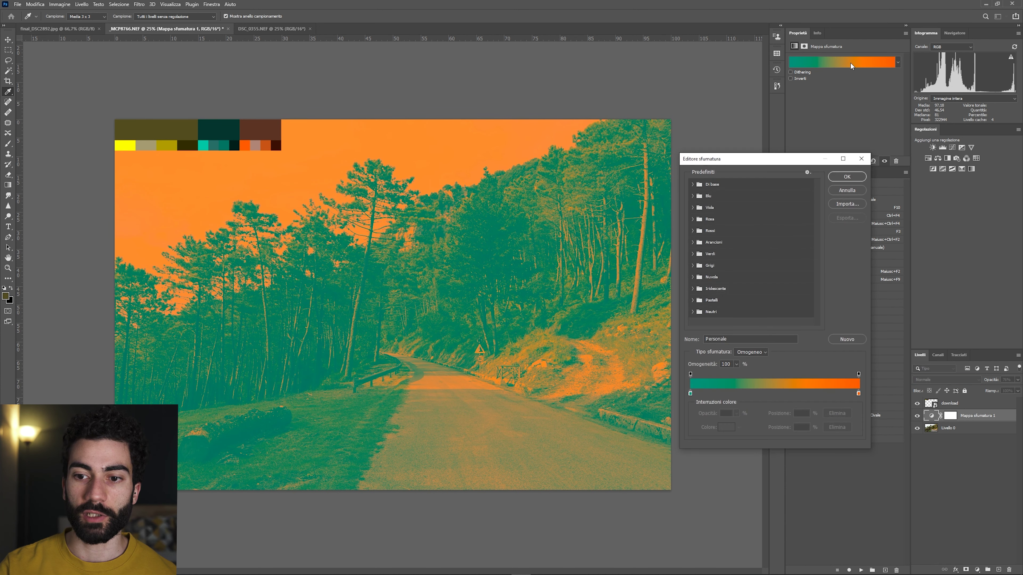
{"action": "left_click", "coordinate": [846, 176]}
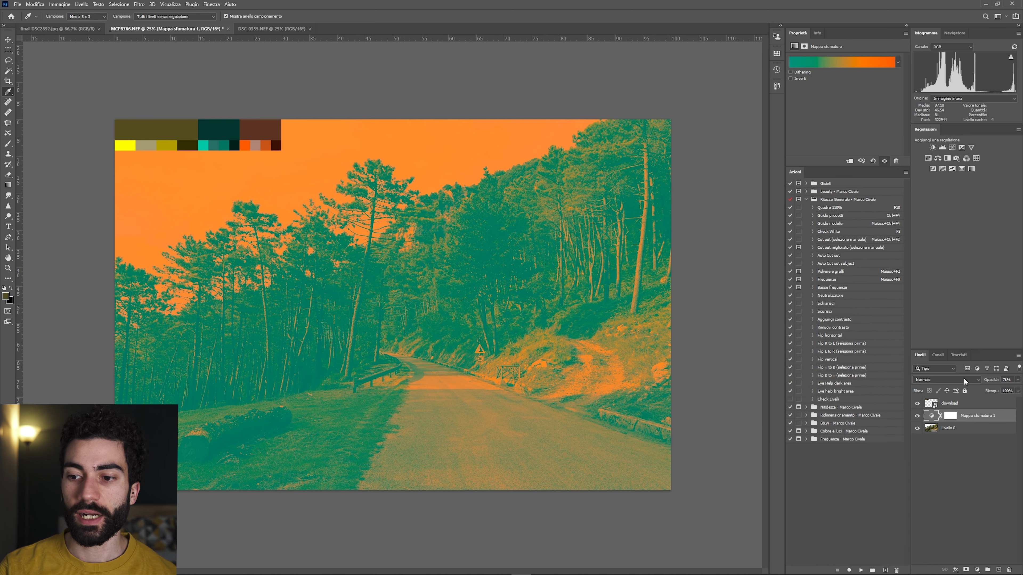
Return the layer to Luce soffusa and open the gradient's orange end stop for editing
{"action": "left_click", "coordinate": [945, 380]}
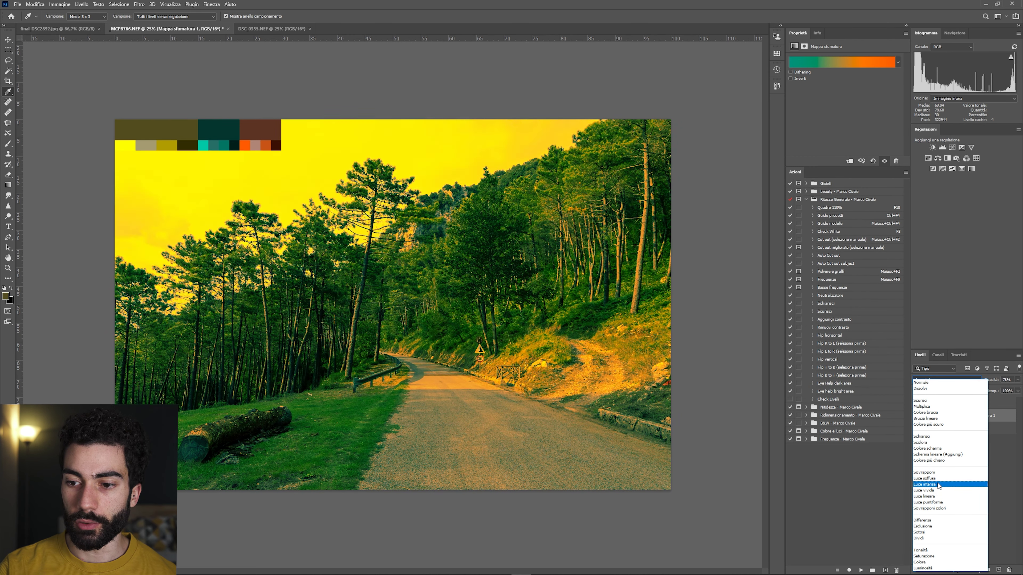
{"action": "left_click", "coordinate": [938, 479]}
{"action": "left_click", "coordinate": [845, 62]}
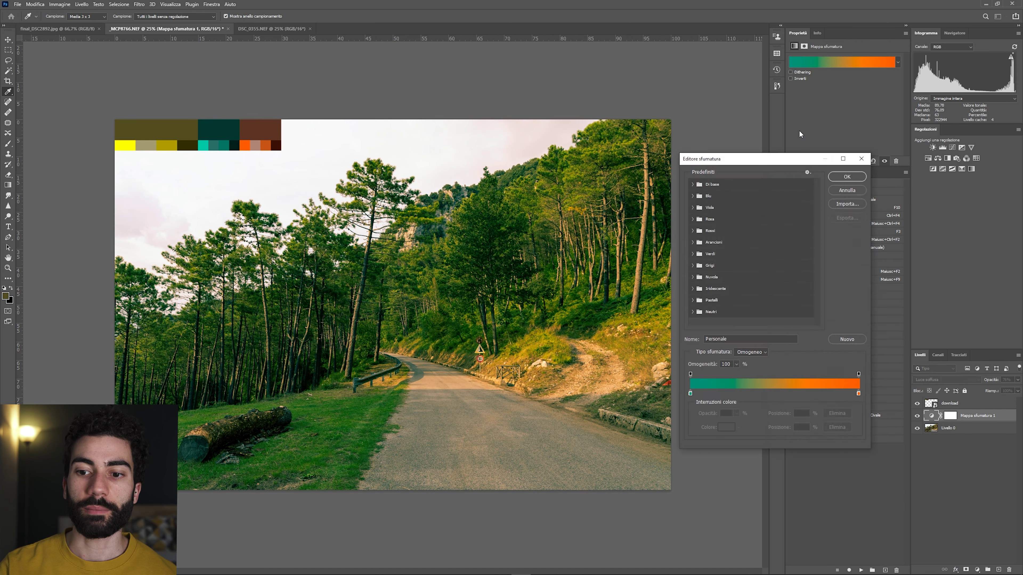
{"action": "double_click", "coordinate": [858, 394]}
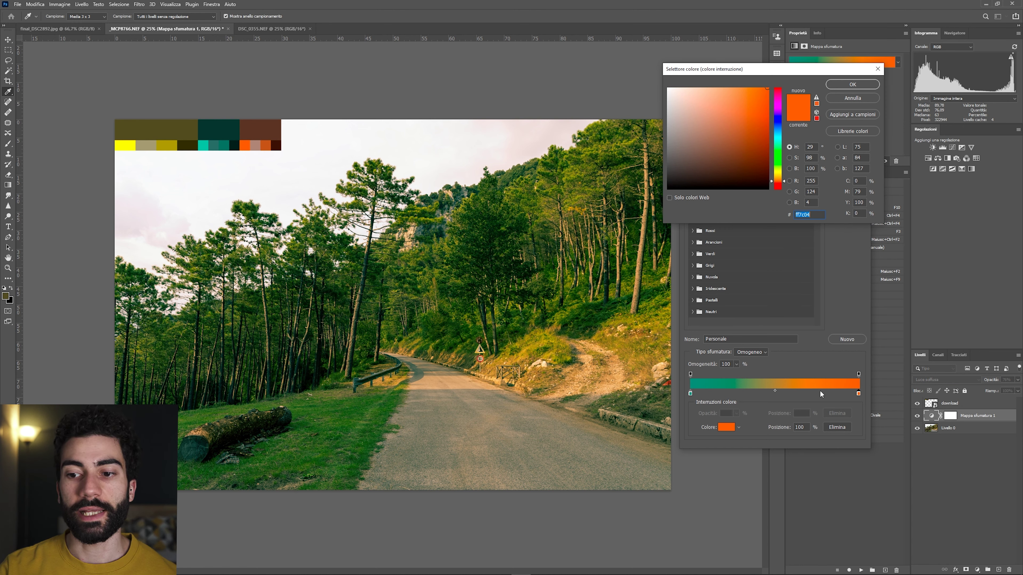
Set the gradient's right stop to bright orange ff7800 after sampling several palette swatches
{"action": "left_click", "coordinate": [270, 145]}
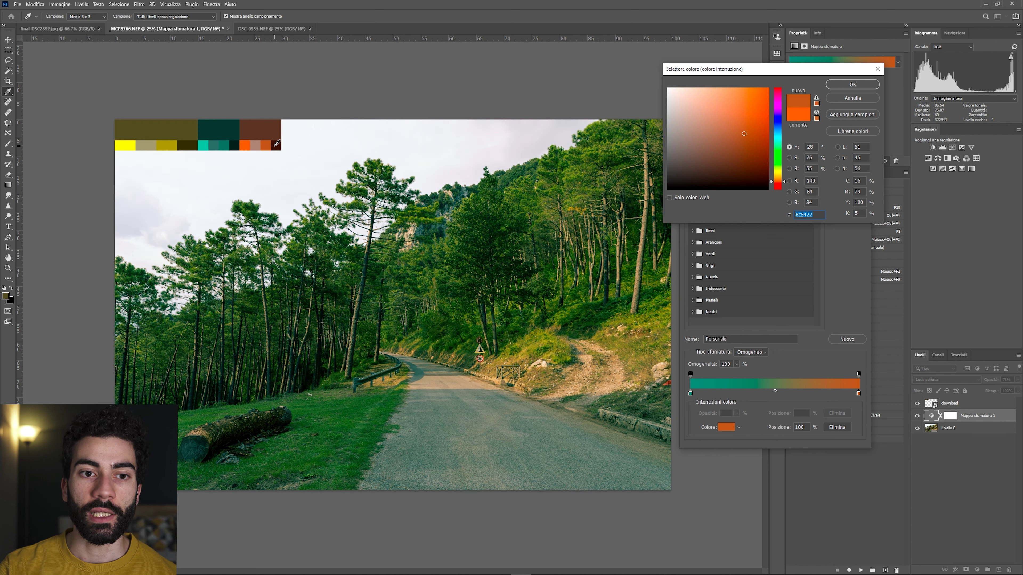
{"action": "left_click", "coordinate": [277, 143]}
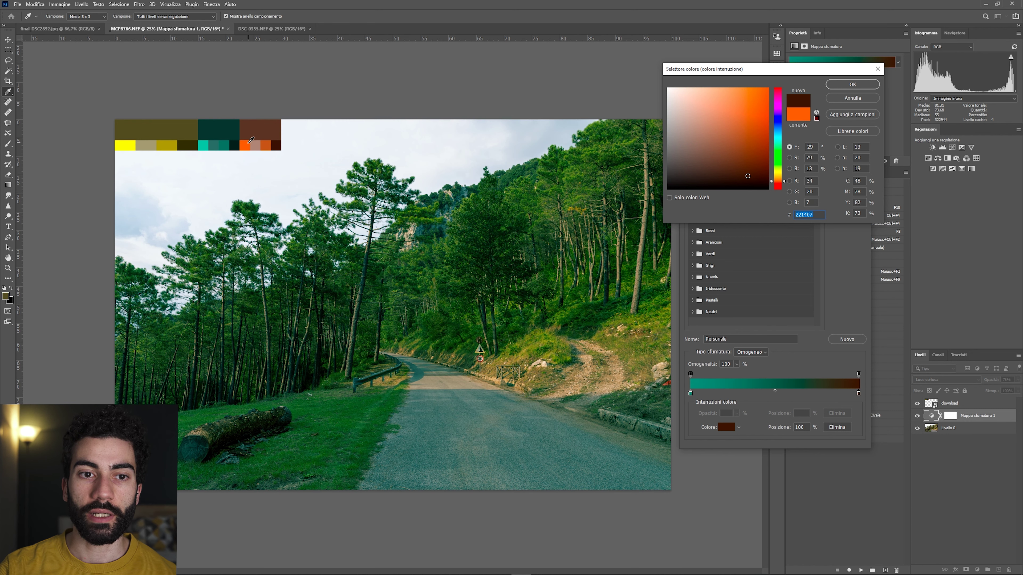
{"action": "left_click", "coordinate": [246, 145]}
{"action": "left_click", "coordinate": [258, 130]}
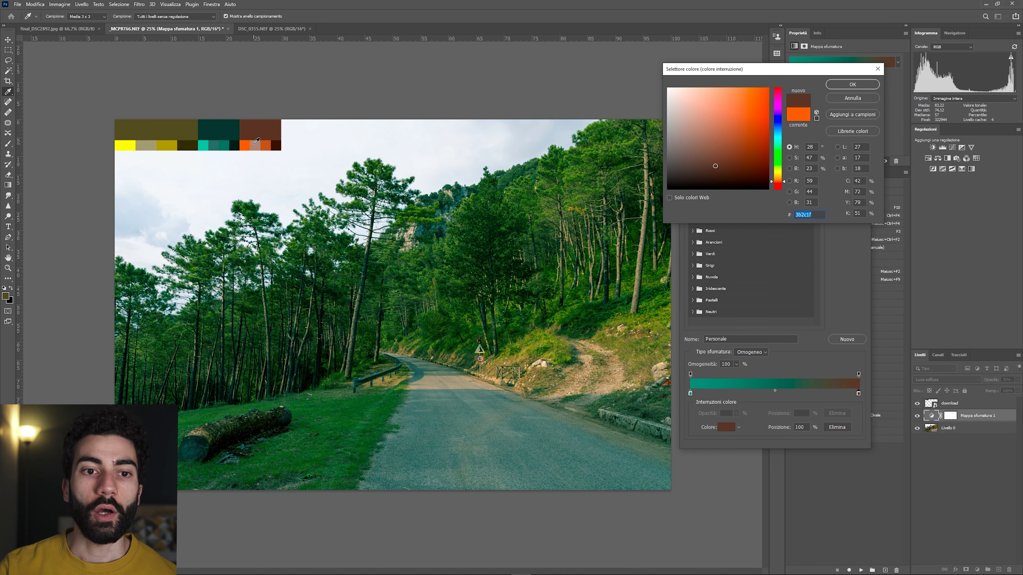
{"action": "left_click", "coordinate": [261, 146]}
{"action": "left_click", "coordinate": [275, 146]}
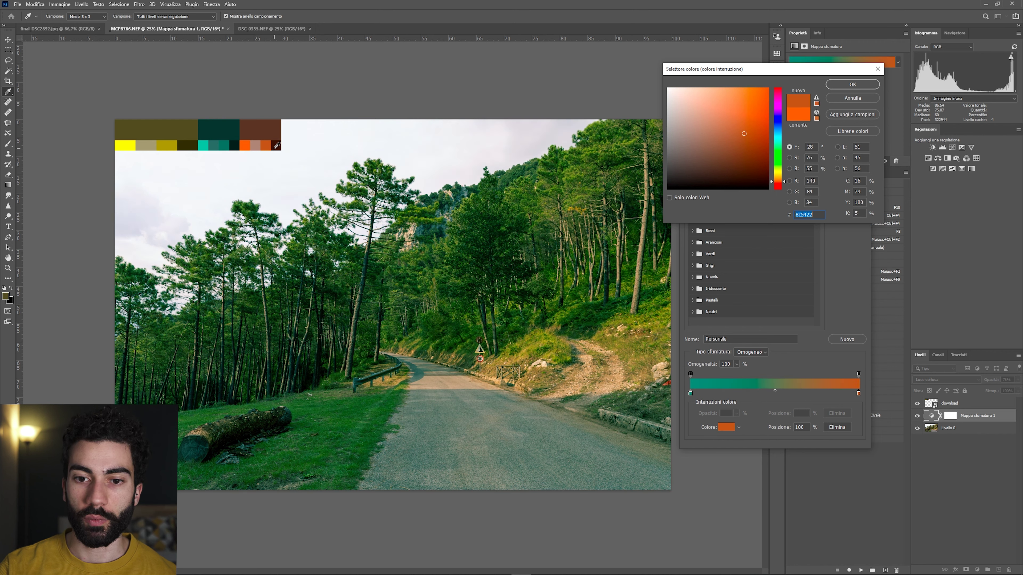
{"action": "left_click", "coordinate": [267, 146]}
{"action": "left_click", "coordinate": [266, 144]}
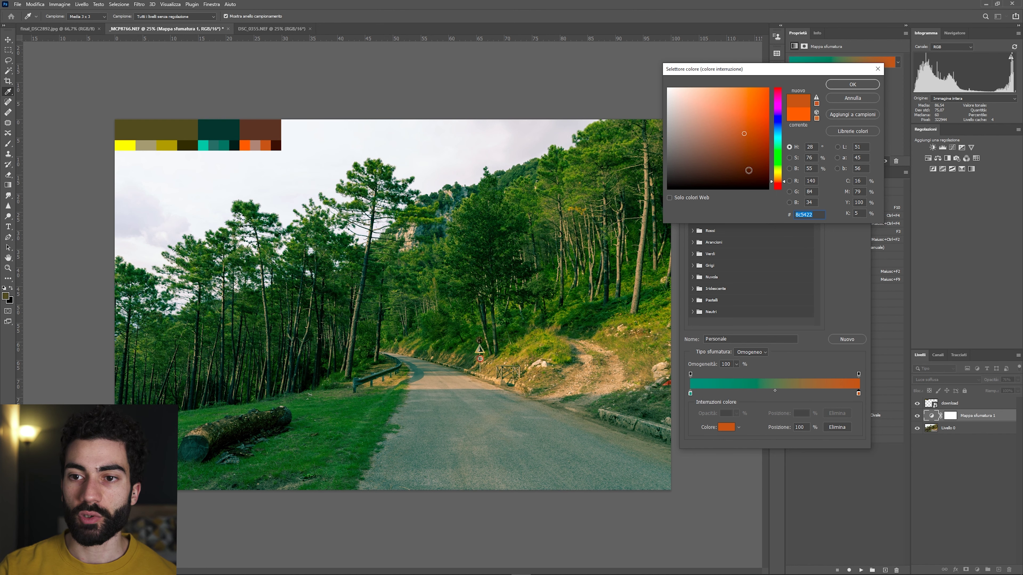
{"action": "mouse_move", "coordinate": [746, 132]}
{"action": "left_mouse_down"}
{"action": "mouse_move", "coordinate": [747, 87]}
{"action": "mouse_move", "coordinate": [779, 91]}
{"action": "left_mouse_up"}
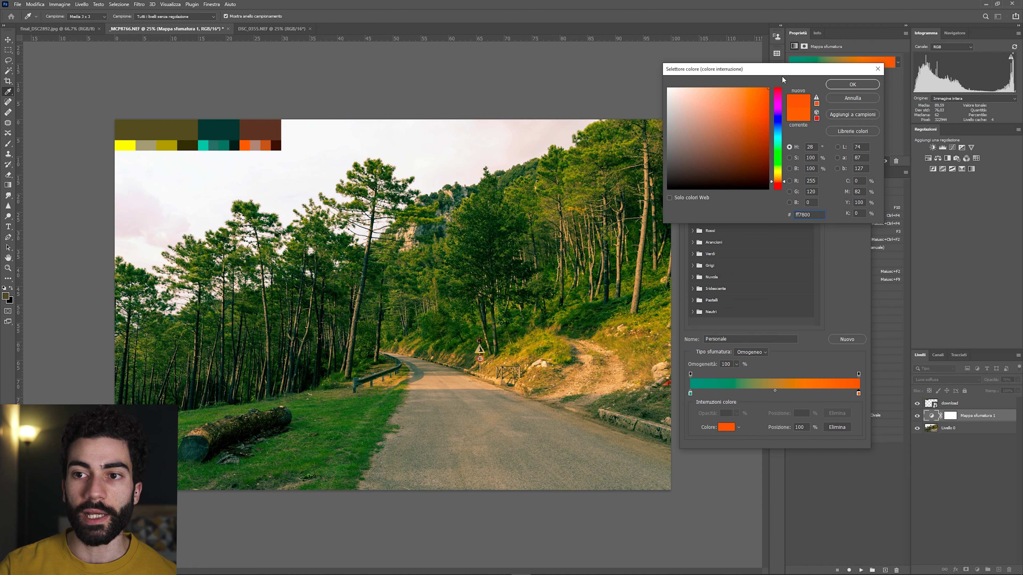
{"action": "left_click", "coordinate": [853, 85]}
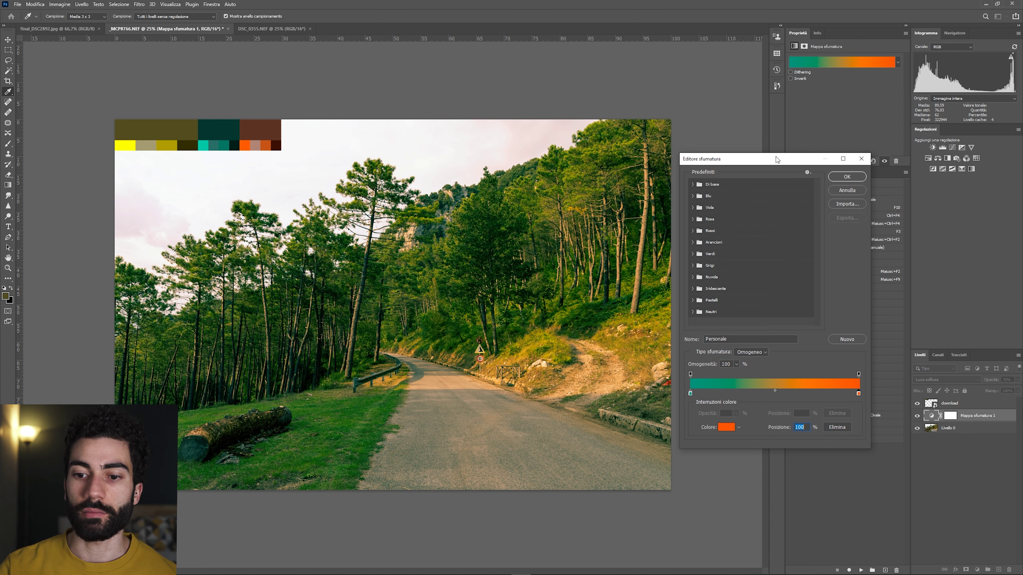
Darken the gradient's left stop to deep teal and accept the teal-to-orange gradient
{"action": "double_click", "coordinate": [691, 394]}
{"action": "left_click_drag", "start_coordinate": [749, 141], "coordinate": [750, 161]}
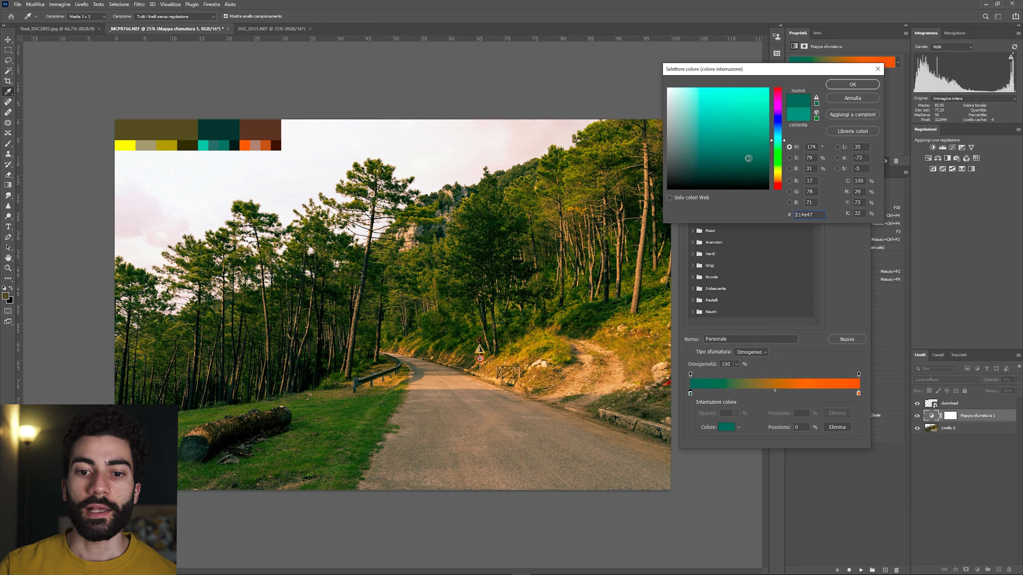
{"action": "mouse_move", "coordinate": [750, 161]}
{"action": "left_mouse_down"}
{"action": "mouse_move", "coordinate": [770, 79]}
{"action": "mouse_move", "coordinate": [752, 161]}
{"action": "left_mouse_up"}
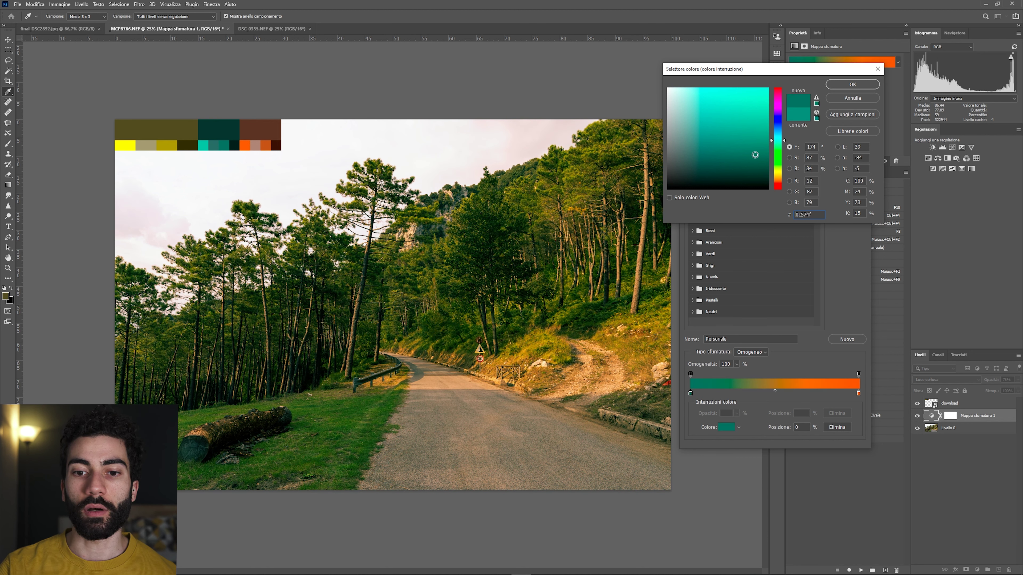
{"action": "left_click", "coordinate": [867, 86]}
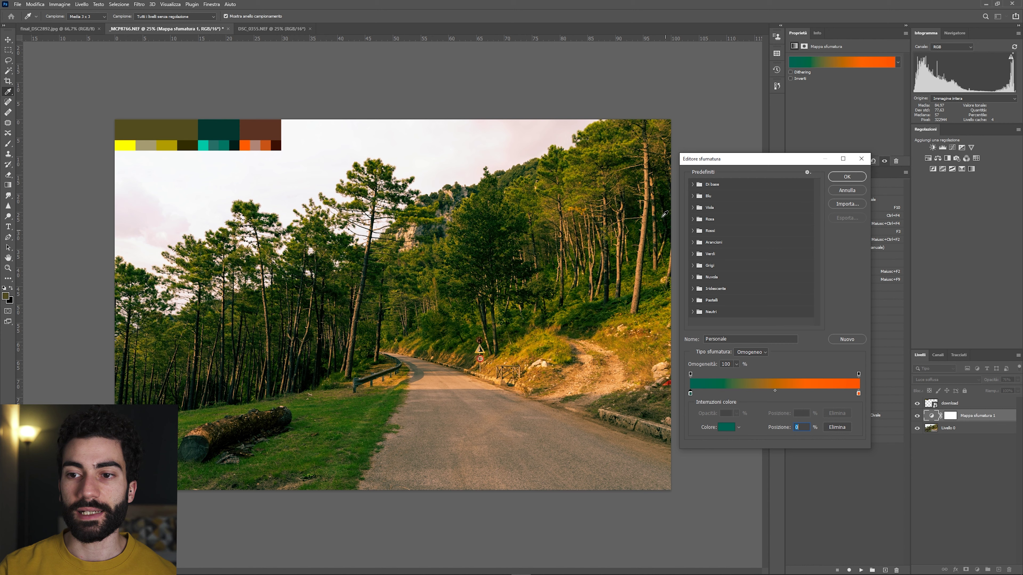
{"action": "left_click", "coordinate": [847, 177]}
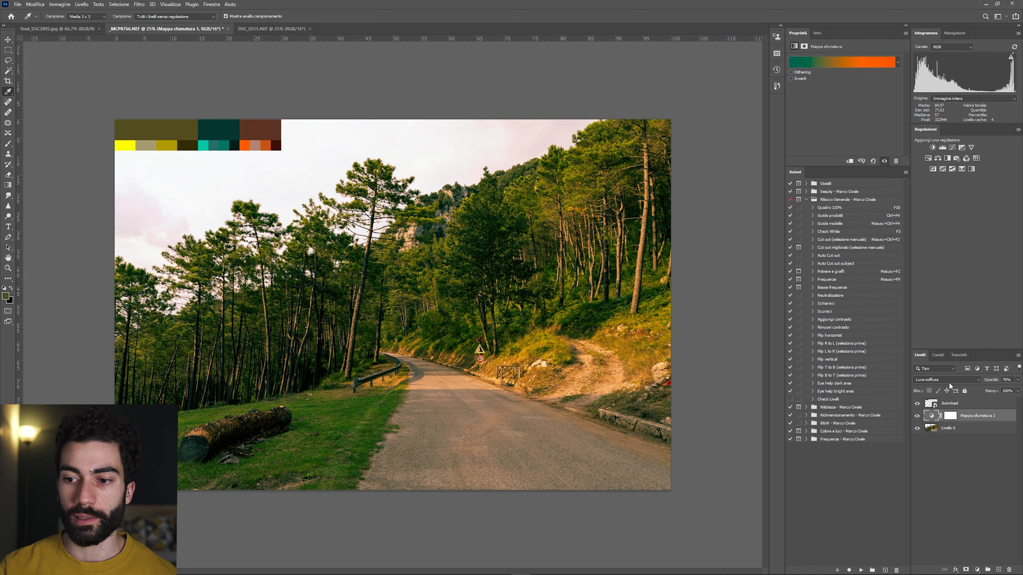
Preview the teal-to-orange gradient map layer in Normale blending
{"action": "left_click", "coordinate": [946, 380]}
{"action": "left_click", "coordinate": [927, 382]}
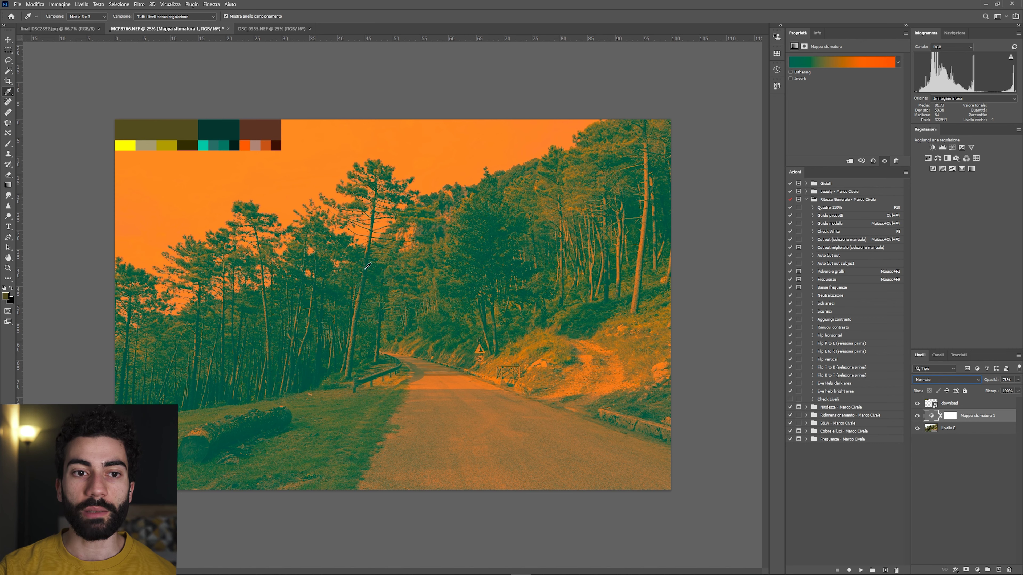
{"action": "left_click", "coordinate": [919, 380]}
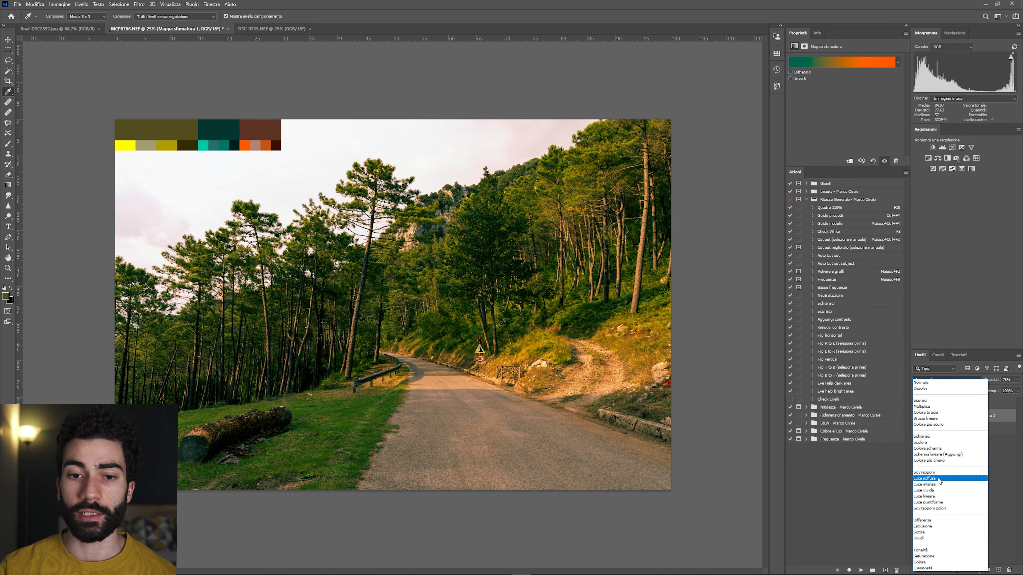
Set the gradient map to Luce soffusa at 50% opacity, keeping it after previewing other modes
{"action": "left_click", "coordinate": [939, 479]}
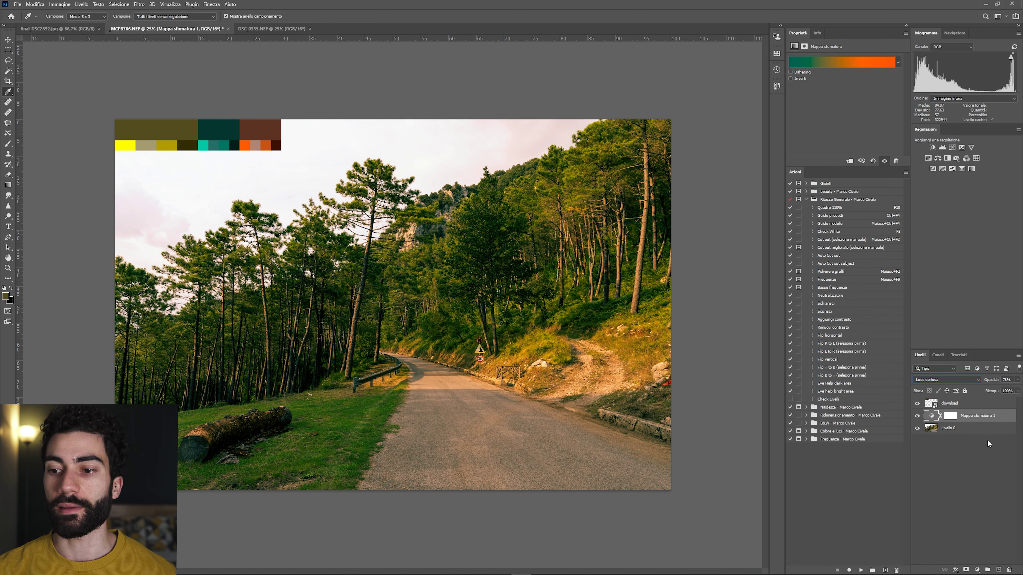
{"action": "mouse_move", "coordinate": [991, 380]}
{"action": "left_mouse_down"}
{"action": "mouse_move", "coordinate": [919, 382]}
{"action": "mouse_move", "coordinate": [997, 384]}
{"action": "mouse_move", "coordinate": [978, 388]}
{"action": "left_mouse_up"}
{"action": "left_click", "coordinate": [972, 385]}
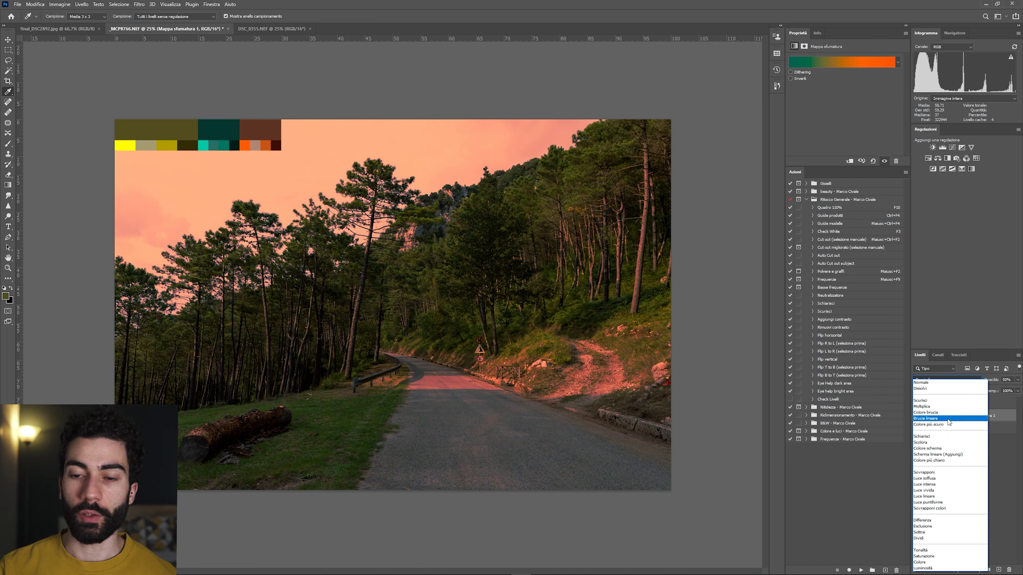
{"action": "left_click", "coordinate": [934, 478]}
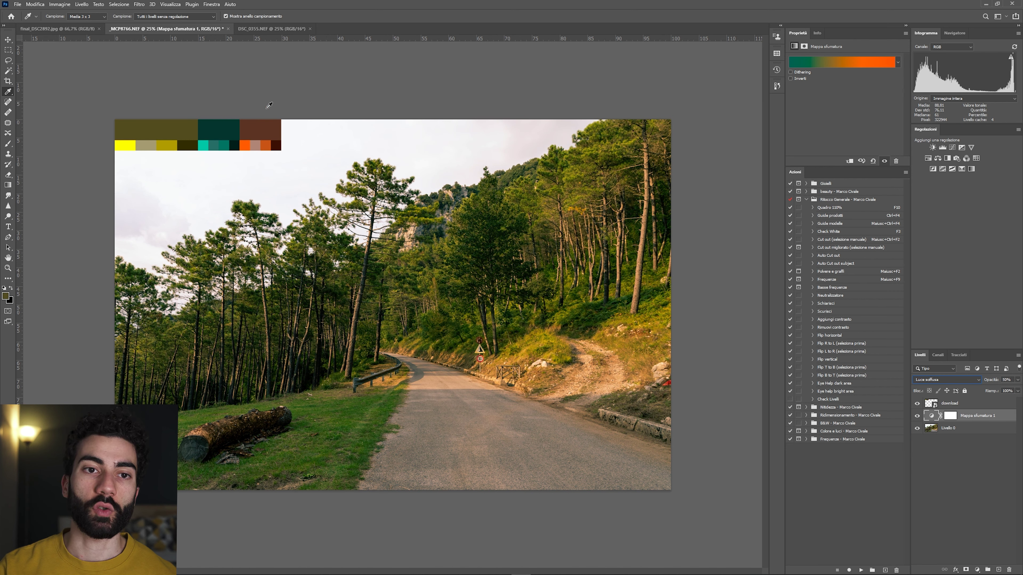
On DSC_0355.NEF, copy a central rectangle to a new layer and average it into one flat colour
{"action": "left_click", "coordinate": [266, 29]}
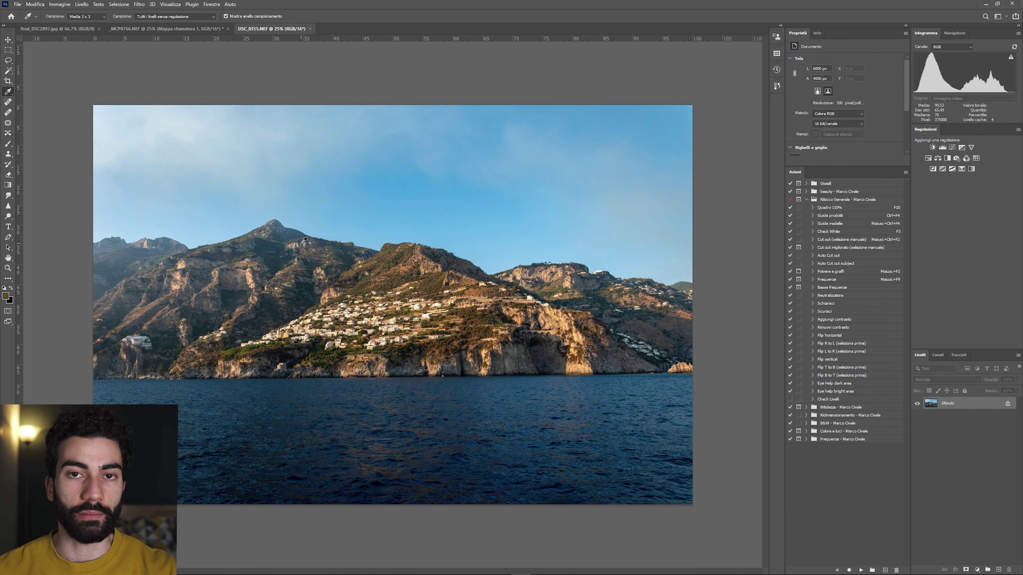
{"action": "key", "text": "m"}
{"action": "left_click_drag", "start_coordinate": [307, 171], "coordinate": [629, 459]}
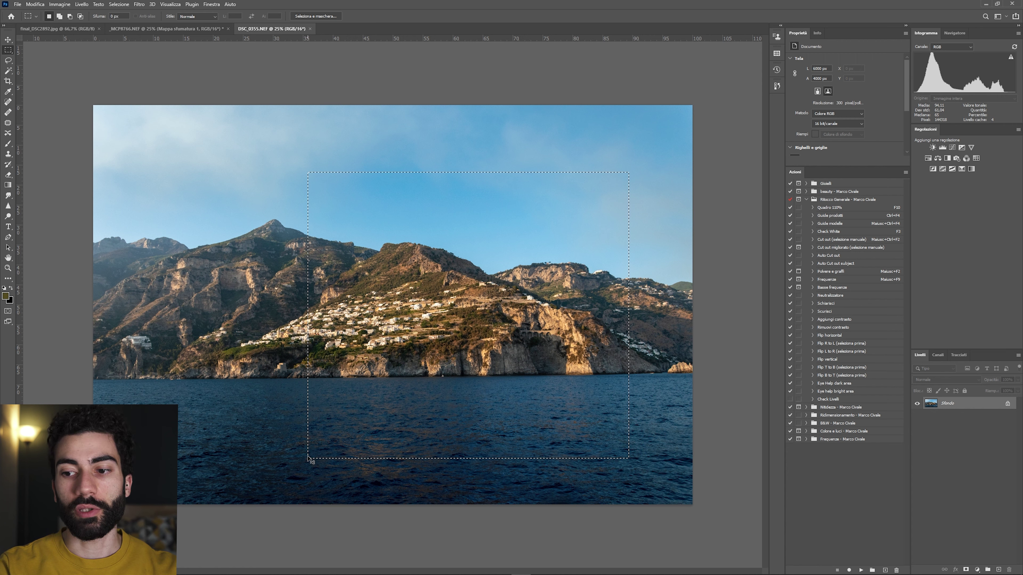
{"action": "key", "text": "ctrl+j"}
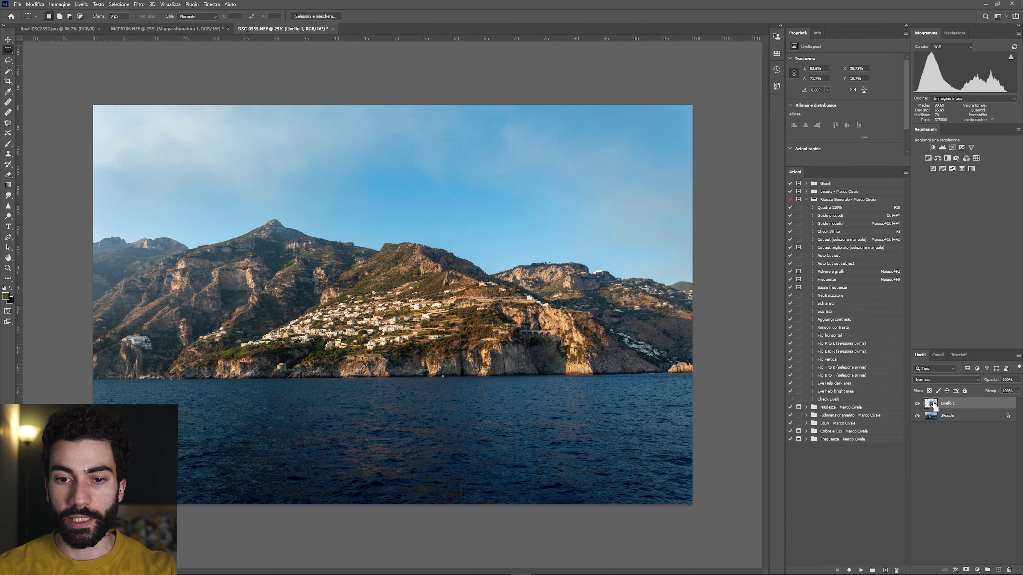
{"action": "left_click", "coordinate": [931, 403], "text": "ctrl"}
{"action": "key", "text": "ctrl+f"}
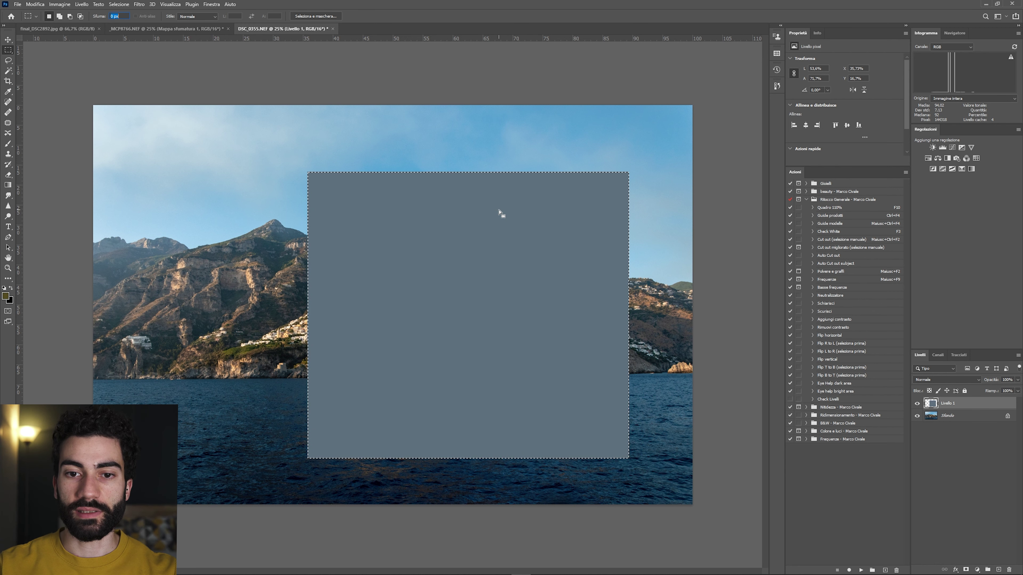
{"action": "key", "text": "ctrl+d"}
Sample the blue-grey block as foreground colour and open the Color Picker to read 575C67
{"action": "type", "text": "b"}
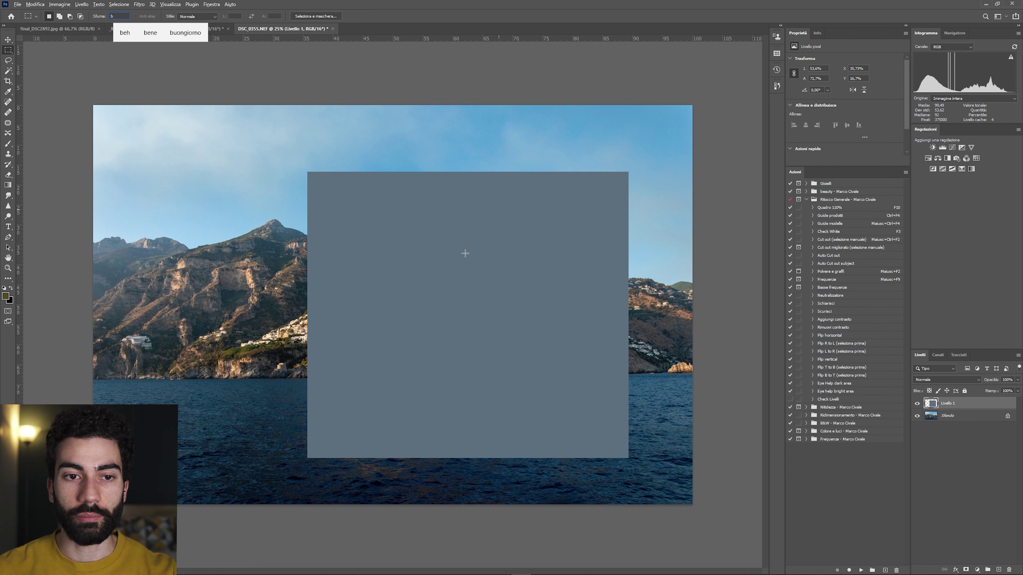
{"action": "key", "text": "Escape"}
{"action": "key", "text": "b"}
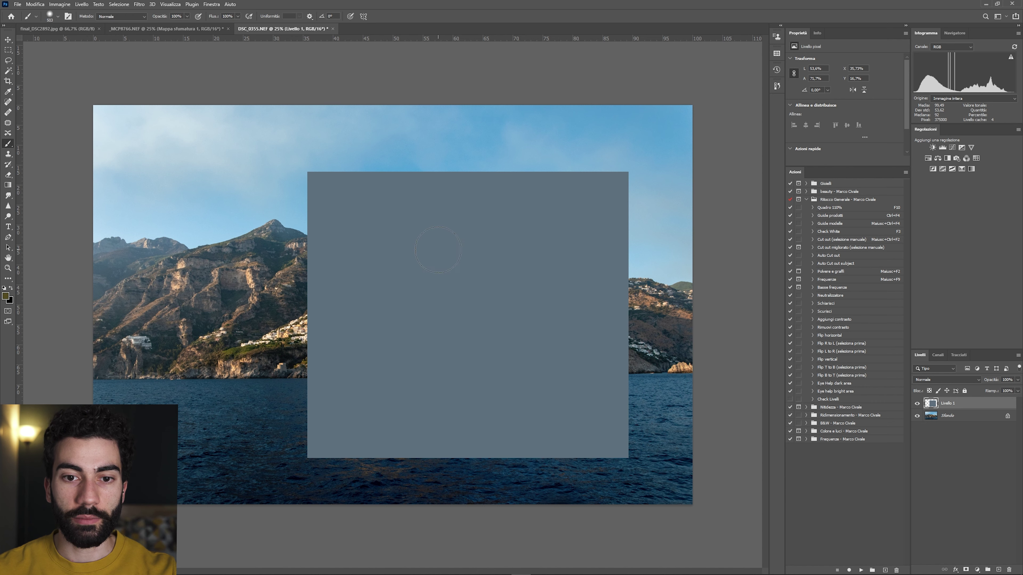
{"action": "left_click", "coordinate": [439, 248], "text": "alt"}
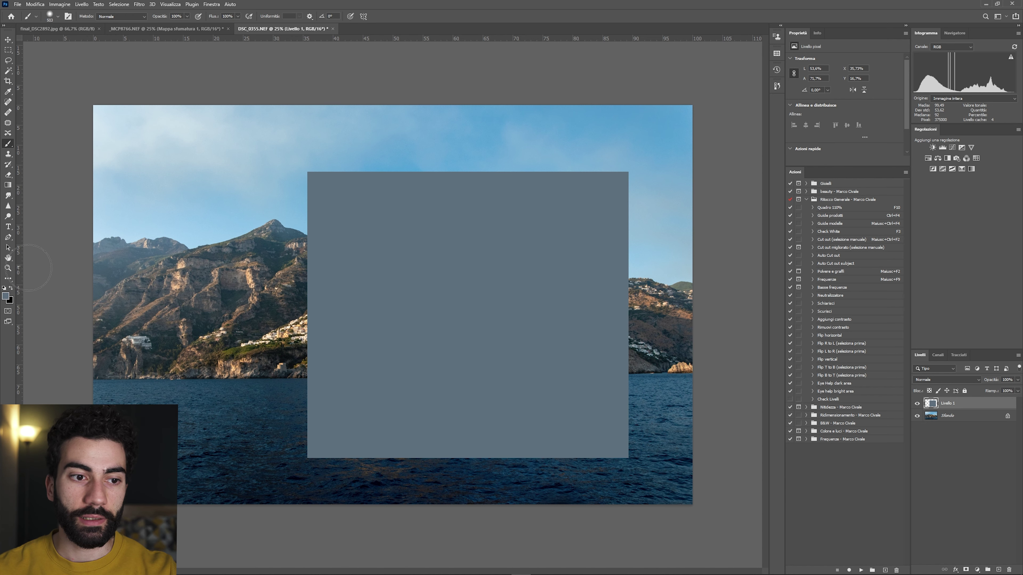
{"action": "left_click", "coordinate": [5, 296]}
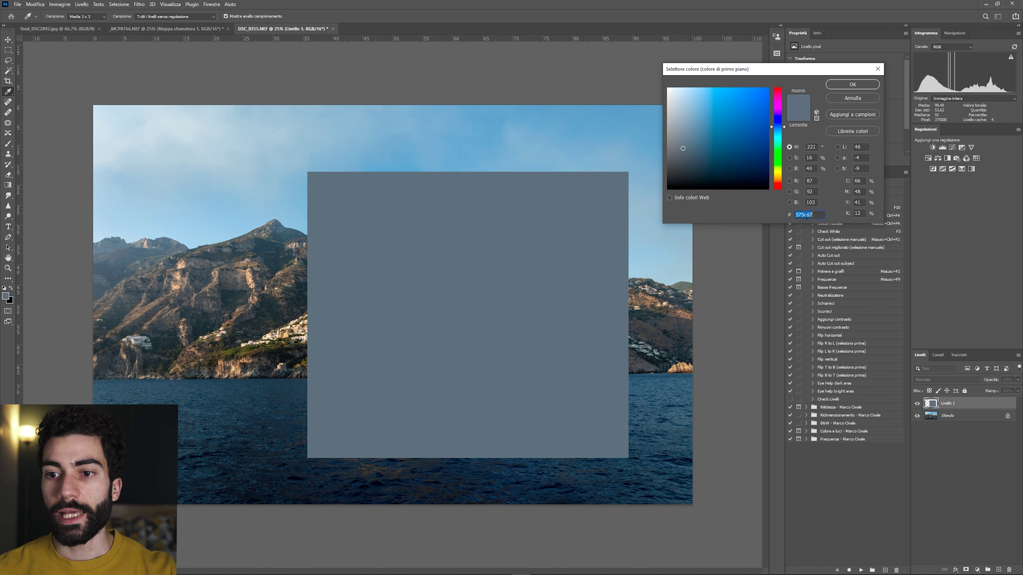
Close Paletton's export views and shift the secondary hues toward purple and green
{"action": "key", "text": "alt+Tab"}
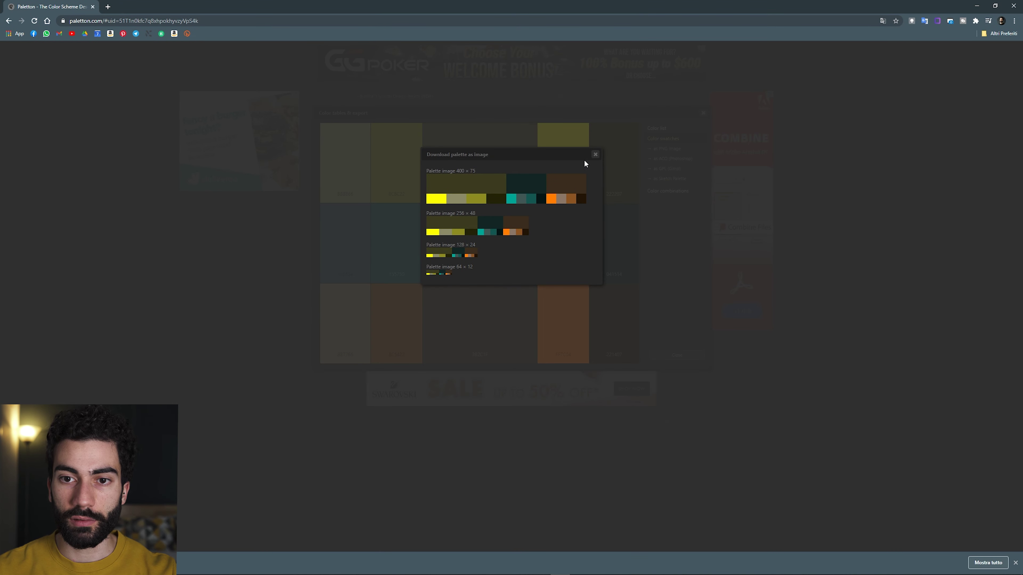
{"action": "left_click", "coordinate": [595, 154]}
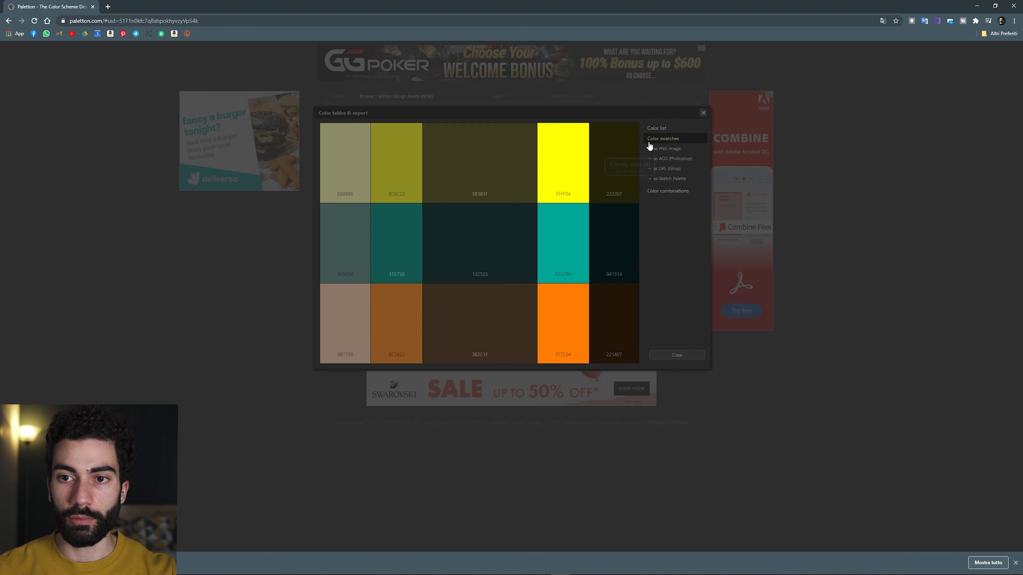
{"action": "left_click", "coordinate": [704, 114]}
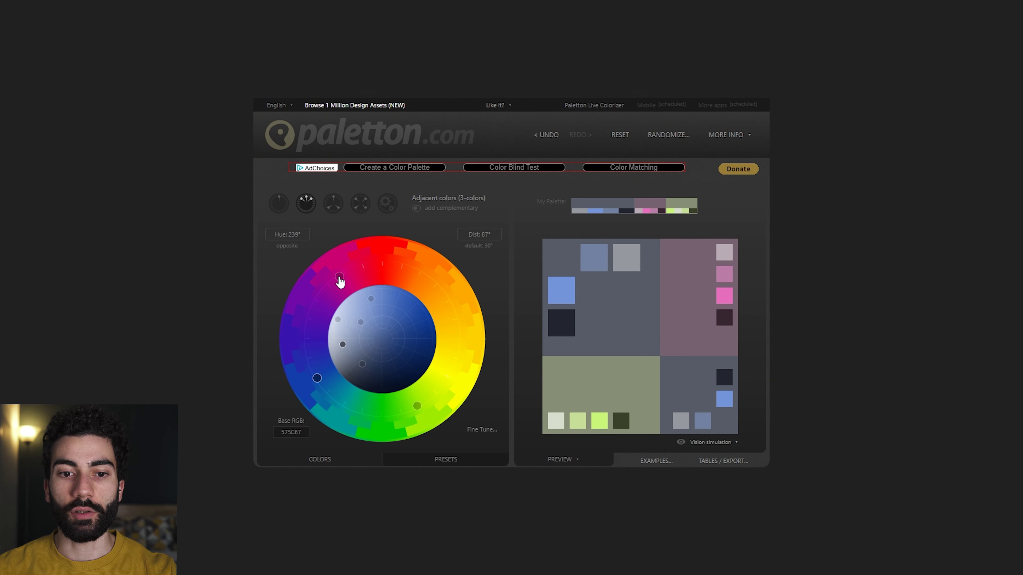
{"action": "mouse_move", "coordinate": [339, 281]}
{"action": "left_mouse_down"}
{"action": "mouse_move", "coordinate": [304, 278]}
{"action": "mouse_move", "coordinate": [315, 302]}
{"action": "left_mouse_up"}
{"action": "left_click_drag", "start_coordinate": [384, 424], "coordinate": [387, 424]}
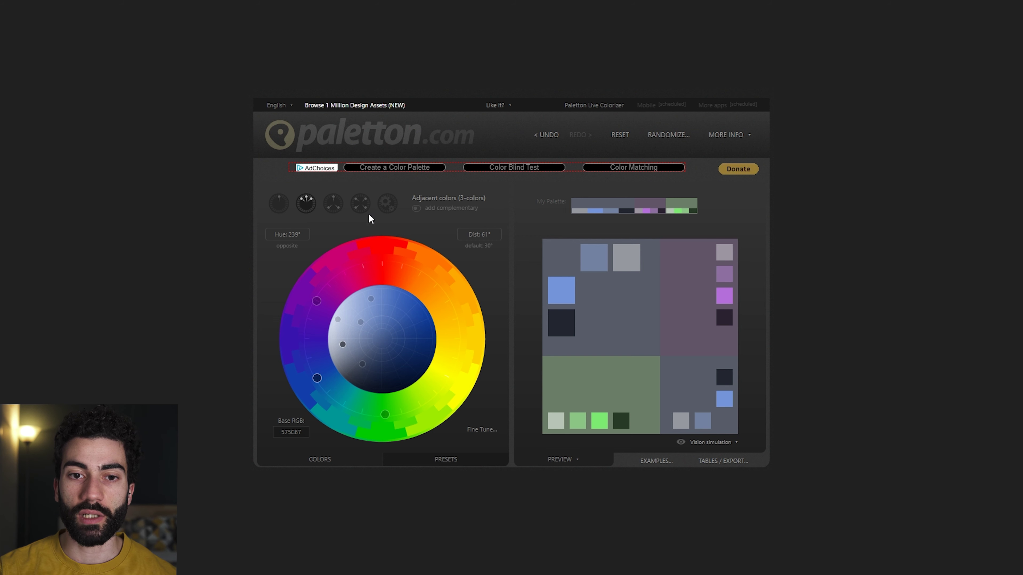
Try a four-colour tetrad scheme, spreading the hues to a 91° distance
{"action": "left_click", "coordinate": [360, 203]}
{"action": "left_click_drag", "start_coordinate": [448, 307], "coordinate": [447, 305]}
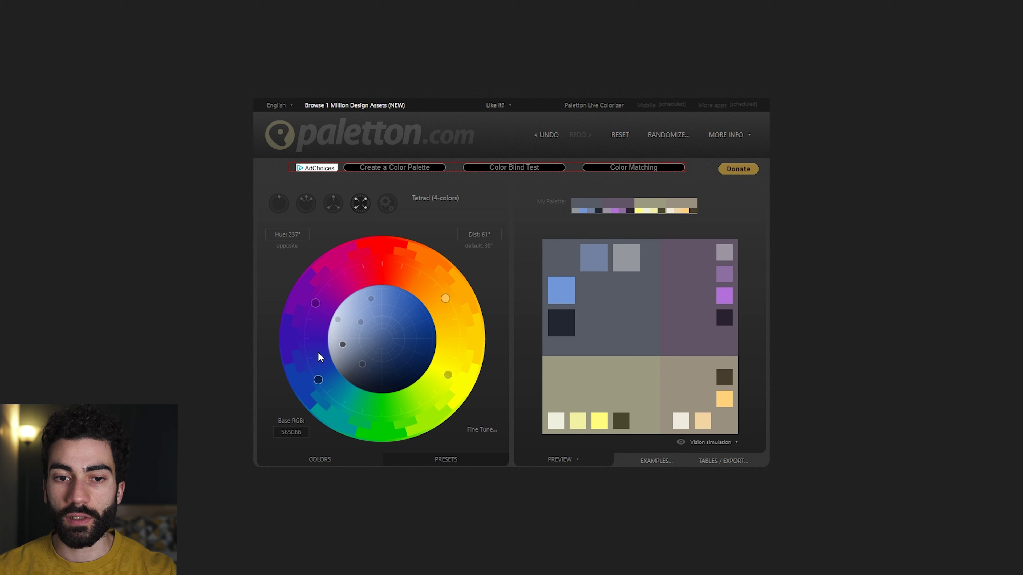
{"action": "mouse_move", "coordinate": [315, 303]}
{"action": "left_mouse_down"}
{"action": "mouse_move", "coordinate": [342, 276]}
{"action": "mouse_move", "coordinate": [324, 287]}
{"action": "mouse_move", "coordinate": [330, 280]}
{"action": "left_mouse_up"}
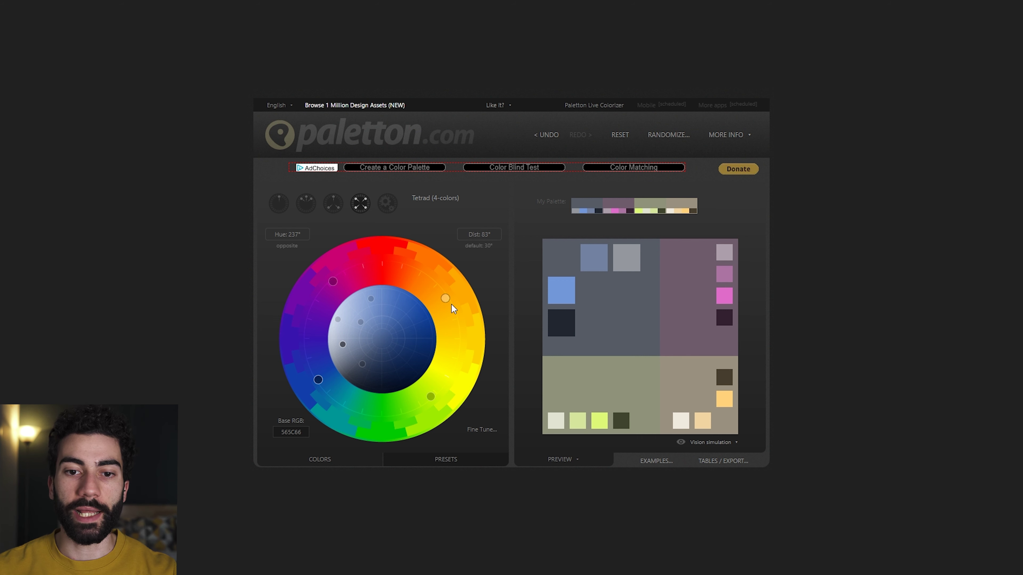
{"action": "mouse_move", "coordinate": [336, 288]}
{"action": "left_mouse_down"}
{"action": "mouse_move", "coordinate": [410, 277]}
{"action": "mouse_move", "coordinate": [347, 286]}
{"action": "mouse_move", "coordinate": [323, 359]}
{"action": "mouse_move", "coordinate": [381, 283]}
{"action": "mouse_move", "coordinate": [356, 289]}
{"action": "mouse_move", "coordinate": [318, 341]}
{"action": "mouse_move", "coordinate": [313, 327]}
{"action": "mouse_move", "coordinate": [337, 294]}
{"action": "mouse_move", "coordinate": [373, 286]}
{"action": "mouse_move", "coordinate": [384, 295]}
{"action": "left_mouse_up"}
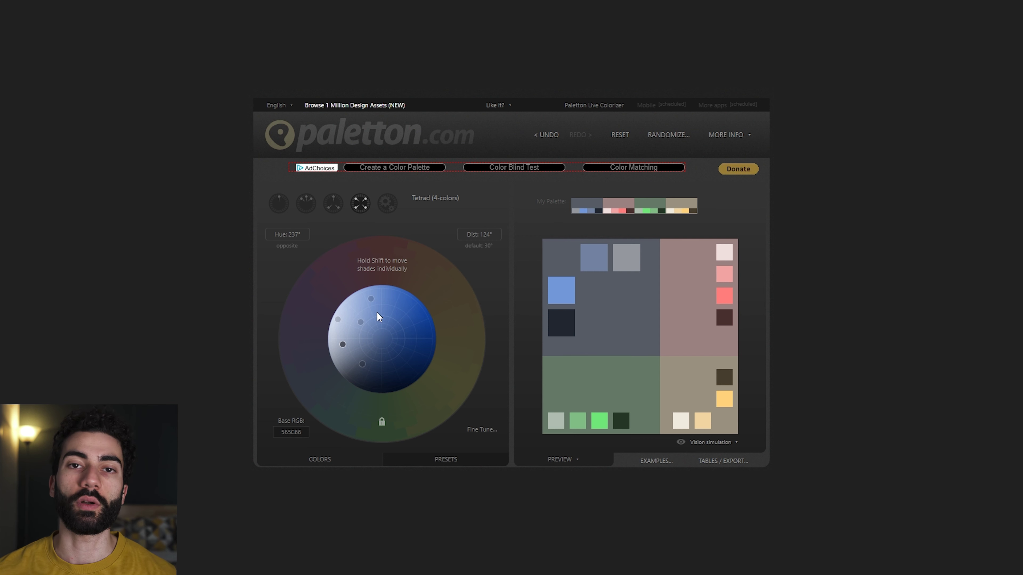
{"action": "left_click_drag", "start_coordinate": [383, 264], "coordinate": [348, 263]}
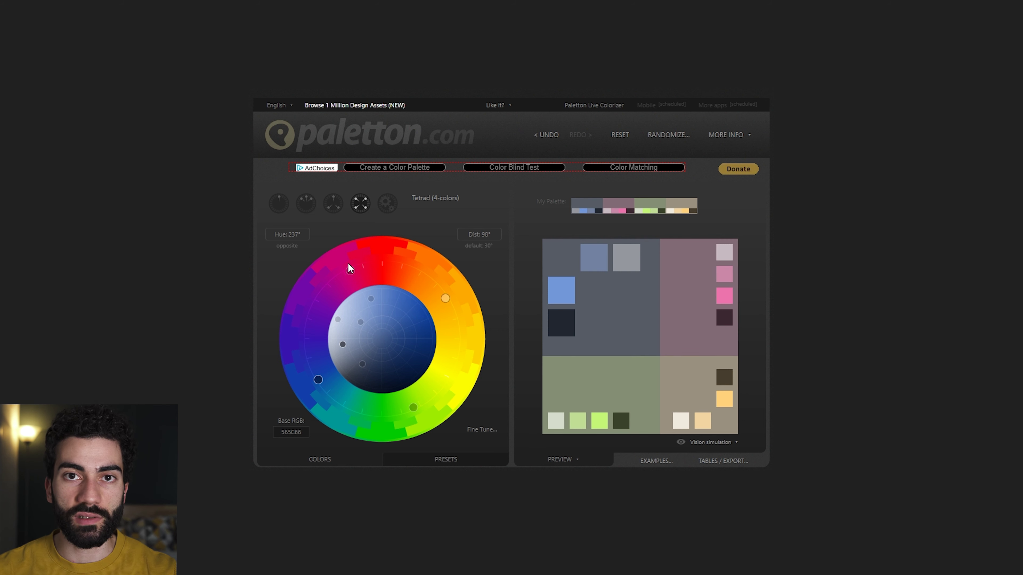
{"action": "left_click_drag", "start_coordinate": [348, 264], "coordinate": [338, 269]}
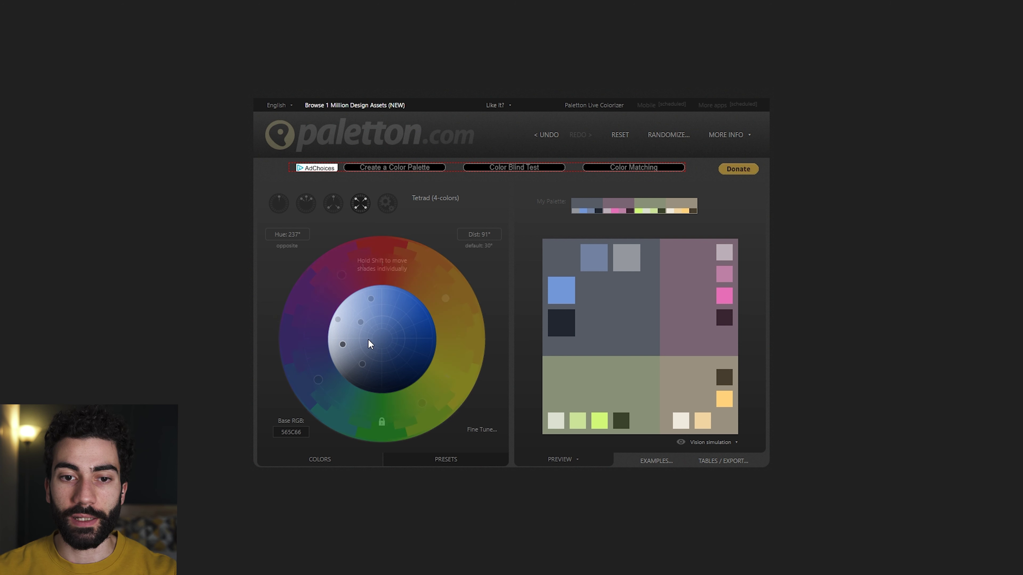
Switch to an adjacent three-colour scheme with more saturated, deeper shades
{"action": "left_click", "coordinate": [311, 211]}
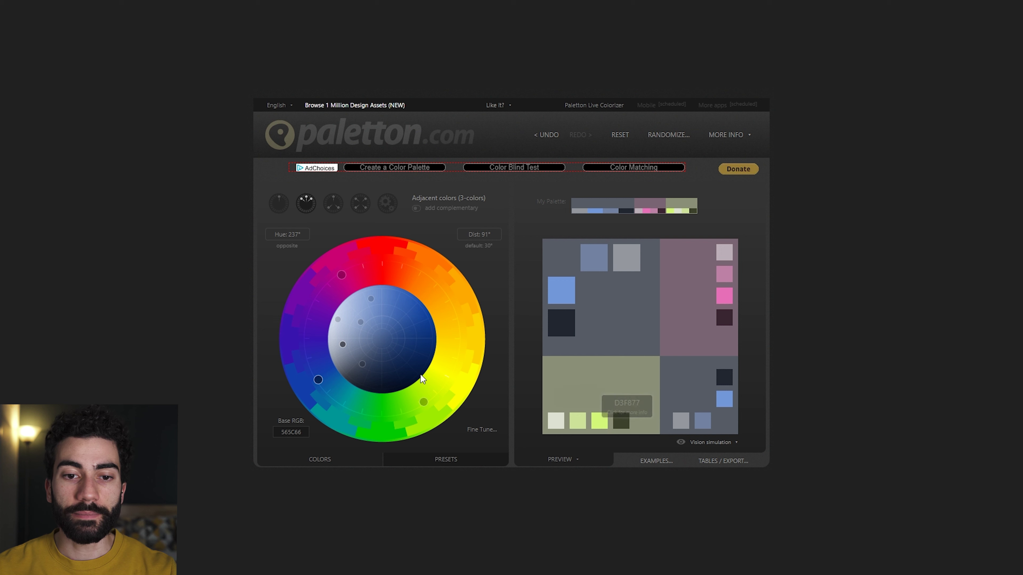
{"action": "left_click_drag", "start_coordinate": [361, 325], "coordinate": [410, 319]}
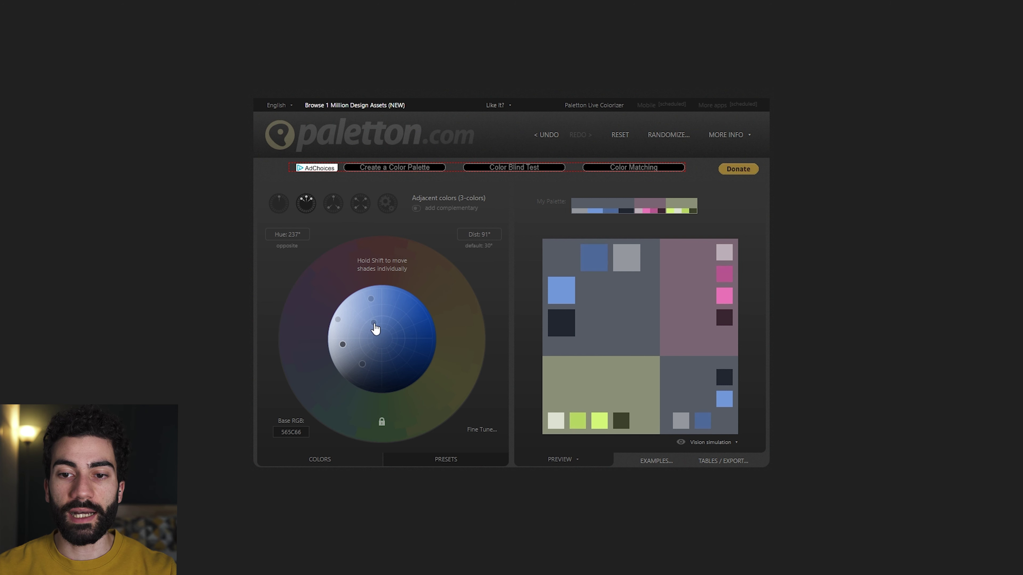
{"action": "left_click_drag", "start_coordinate": [343, 321], "coordinate": [386, 343]}
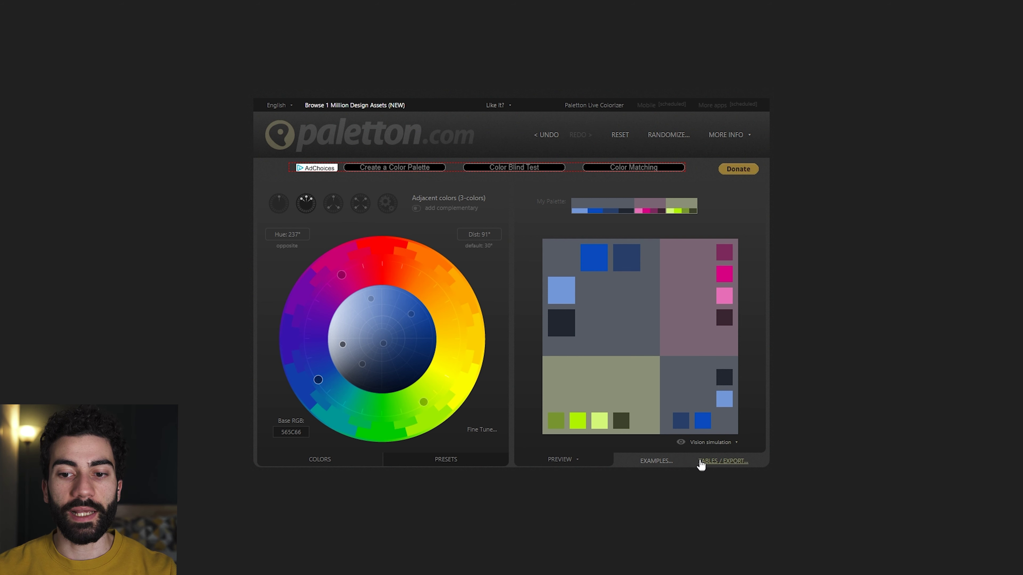
{"action": "left_click", "coordinate": [708, 462]}
Save the 400×75 palette PNG image to the Desktop as 'download (1)'
{"action": "left_click", "coordinate": [729, 181]}
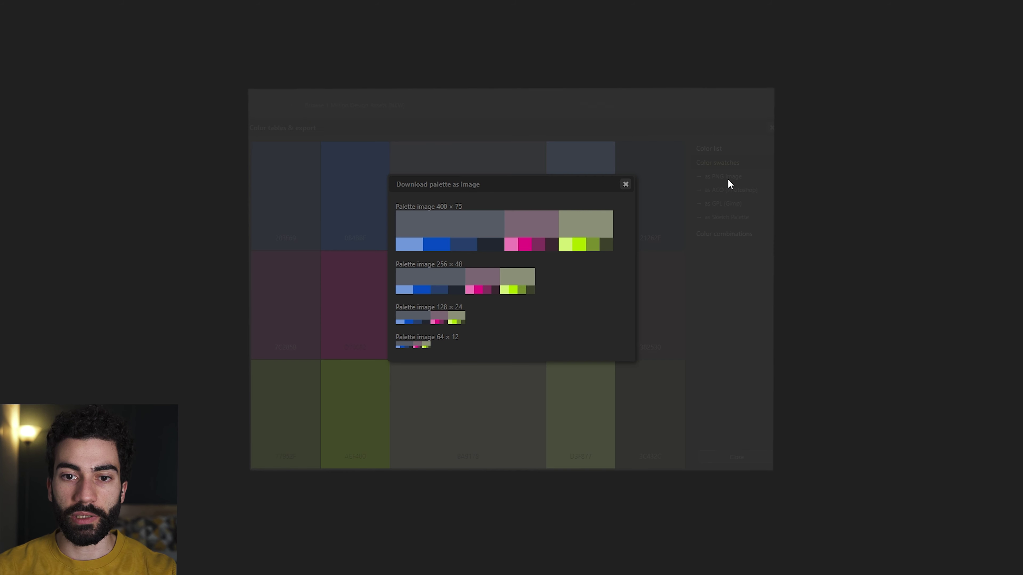
{"action": "right_click", "coordinate": [524, 239]}
{"action": "left_click", "coordinate": [566, 261]}
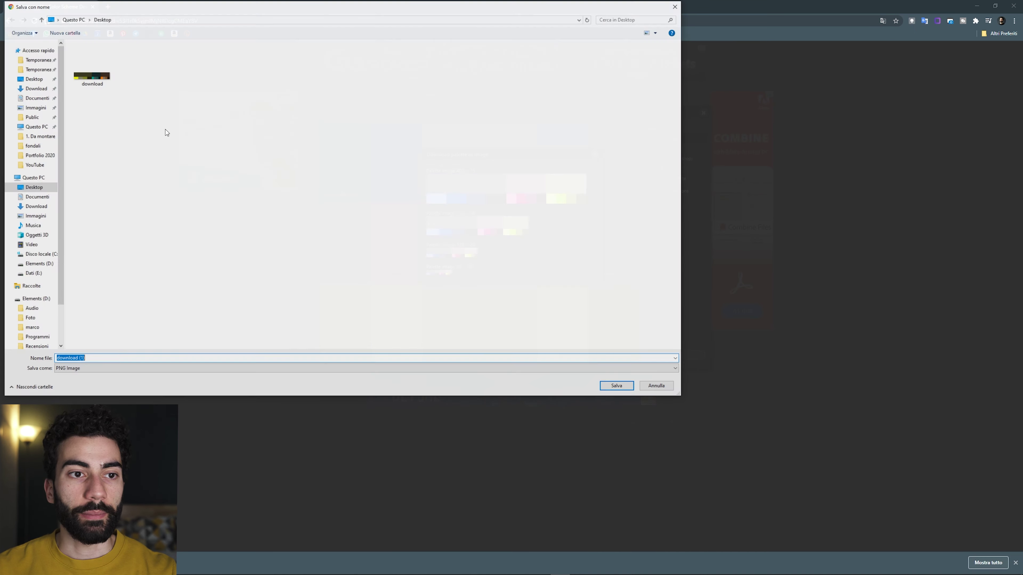
{"action": "left_click", "coordinate": [618, 386]}
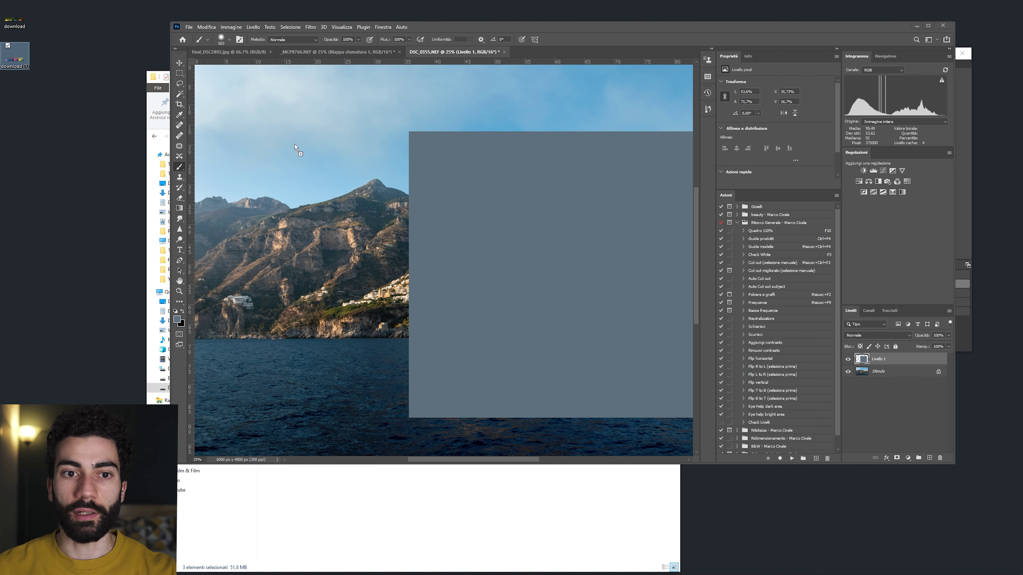
Commit the placed palette image and delete the grey Livello 1 layer
{"action": "key", "text": "Return"}
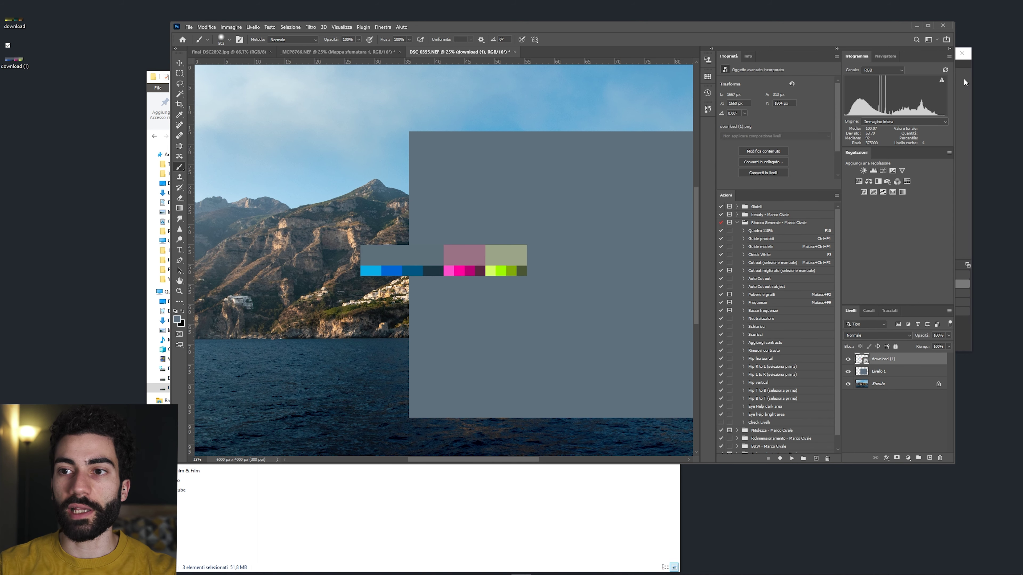
{"action": "left_click", "coordinate": [928, 26]}
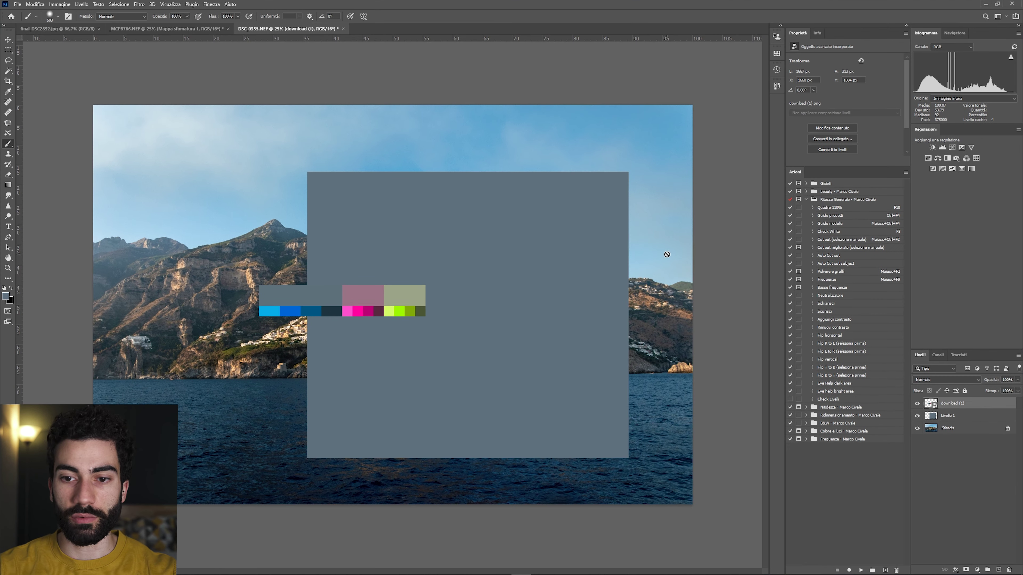
{"action": "left_click", "coordinate": [958, 417]}
{"action": "key", "text": "Delete"}
Move the palette chart to the top-left corner and add a Curves adjustment layer above Sfondo
{"action": "key", "text": "ctrl+t"}
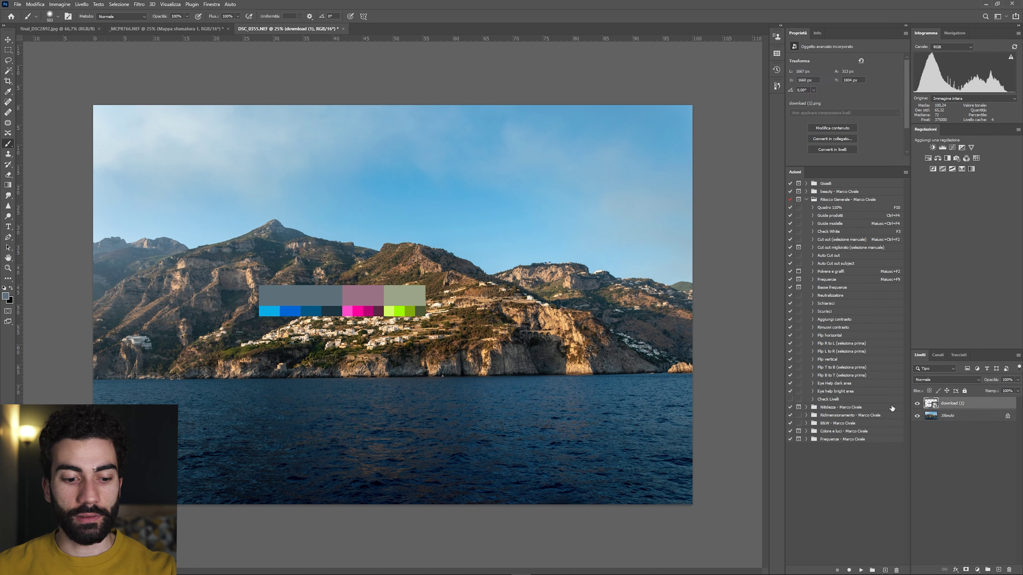
{"action": "left_click_drag", "start_coordinate": [352, 300], "coordinate": [187, 120]}
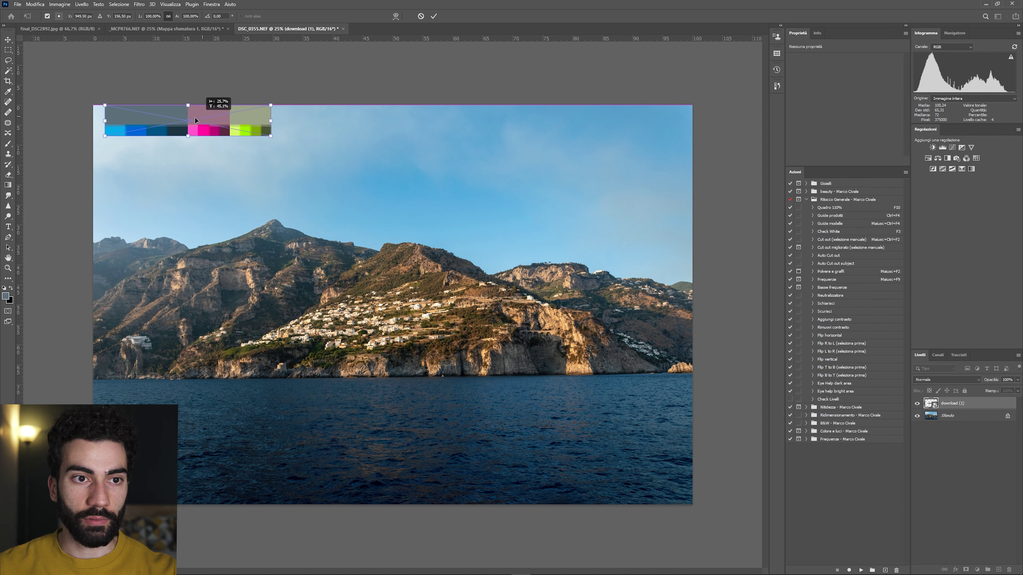
{"action": "key", "text": "Return"}
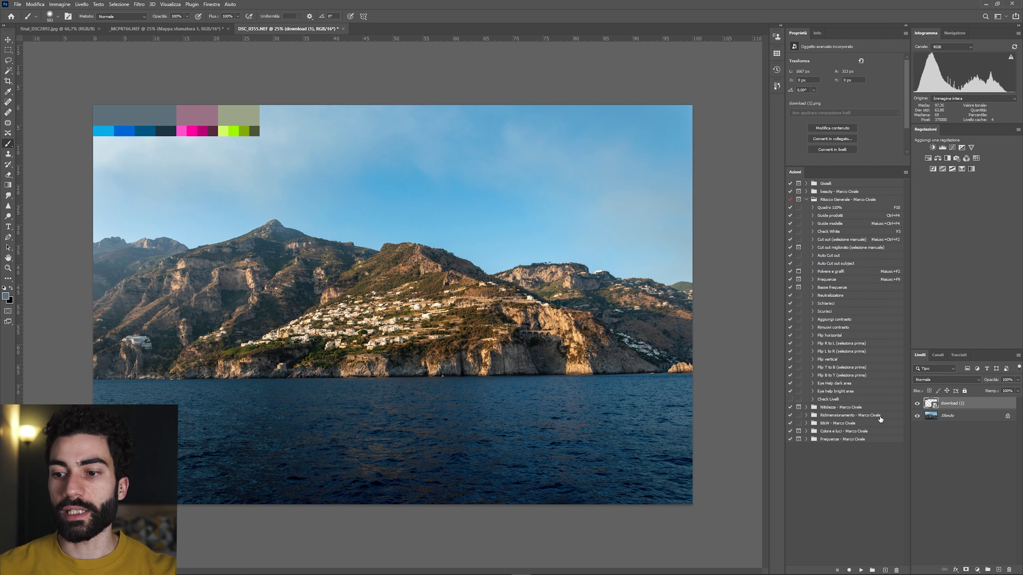
{"action": "left_click", "coordinate": [954, 415]}
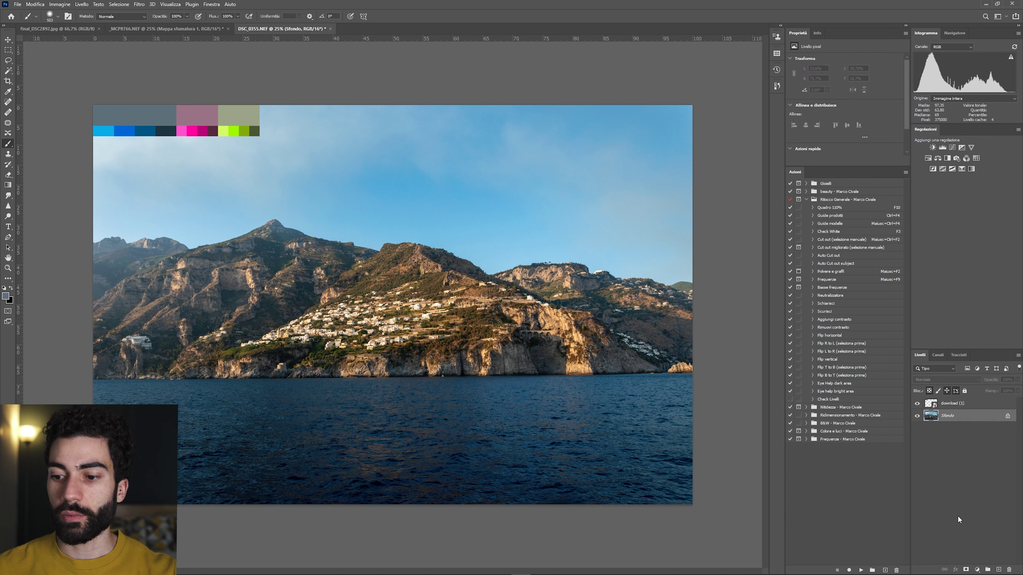
{"action": "left_click", "coordinate": [978, 569]}
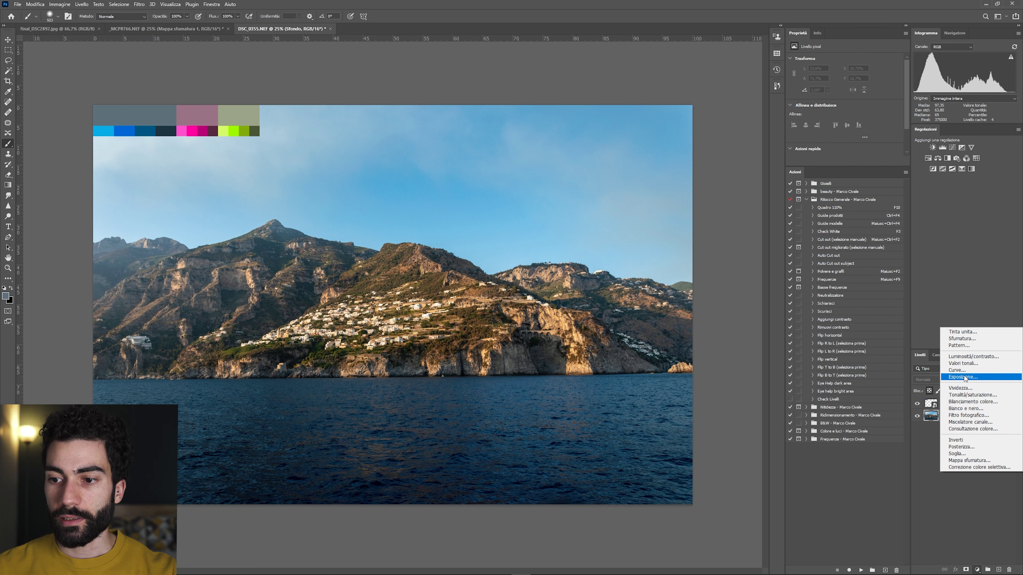
{"action": "left_click", "coordinate": [957, 370]}
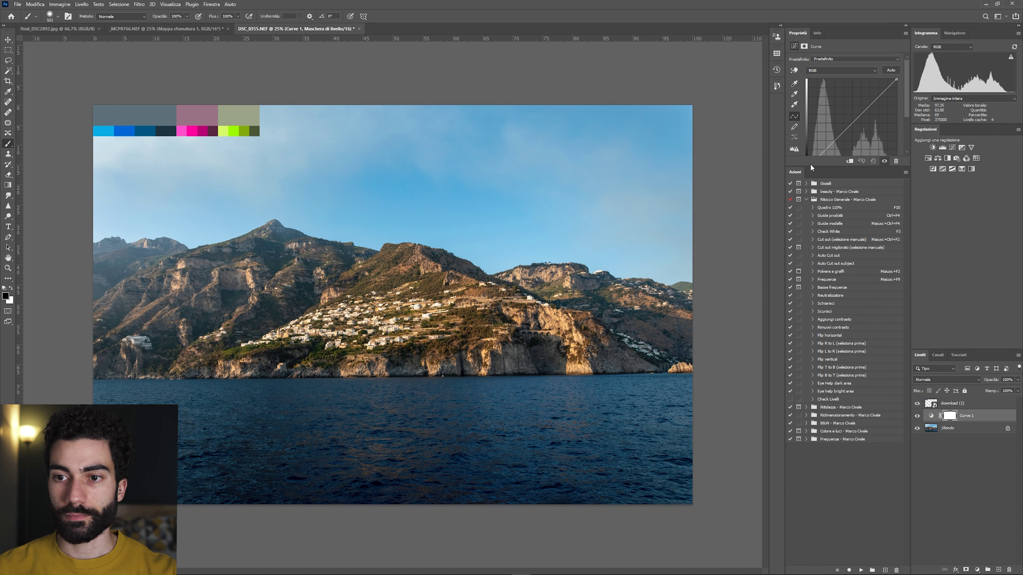
{"action": "left_click_drag", "start_coordinate": [783, 186], "coordinate": [727, 185]}
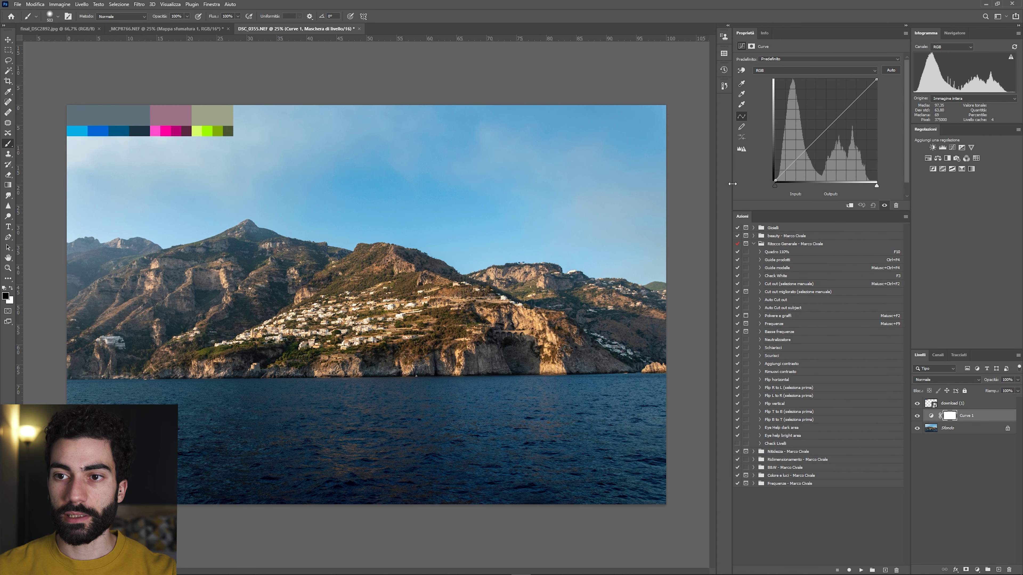
{"action": "left_click_drag", "start_coordinate": [779, 211], "coordinate": [779, 222]}
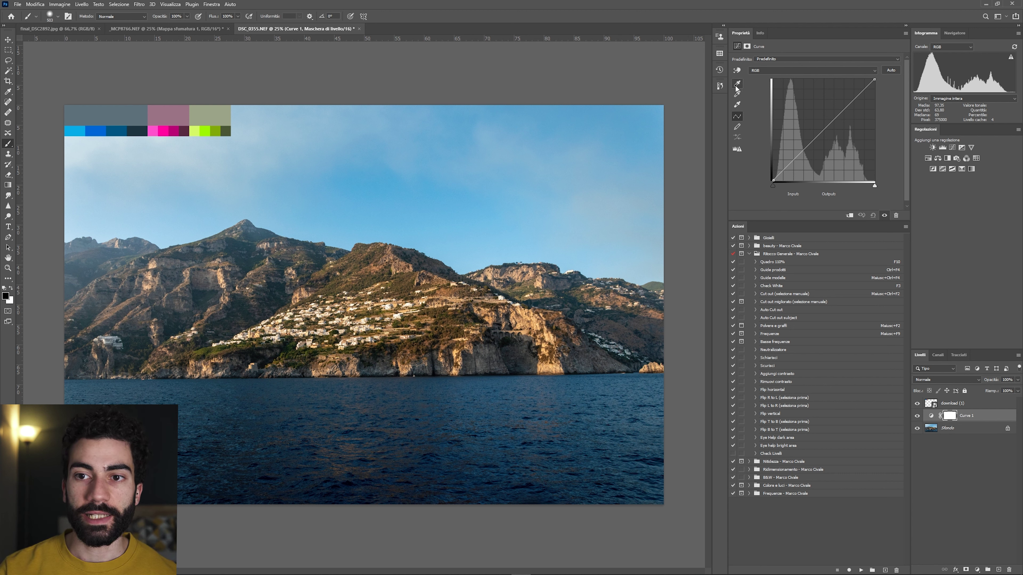
{"action": "left_click", "coordinate": [932, 418]}
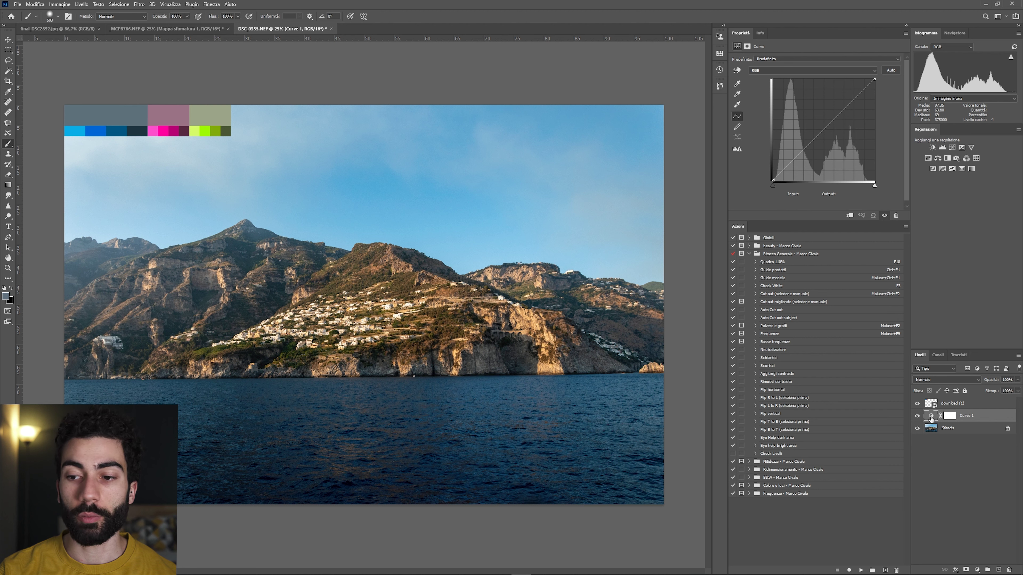
{"action": "left_click", "coordinate": [949, 415]}
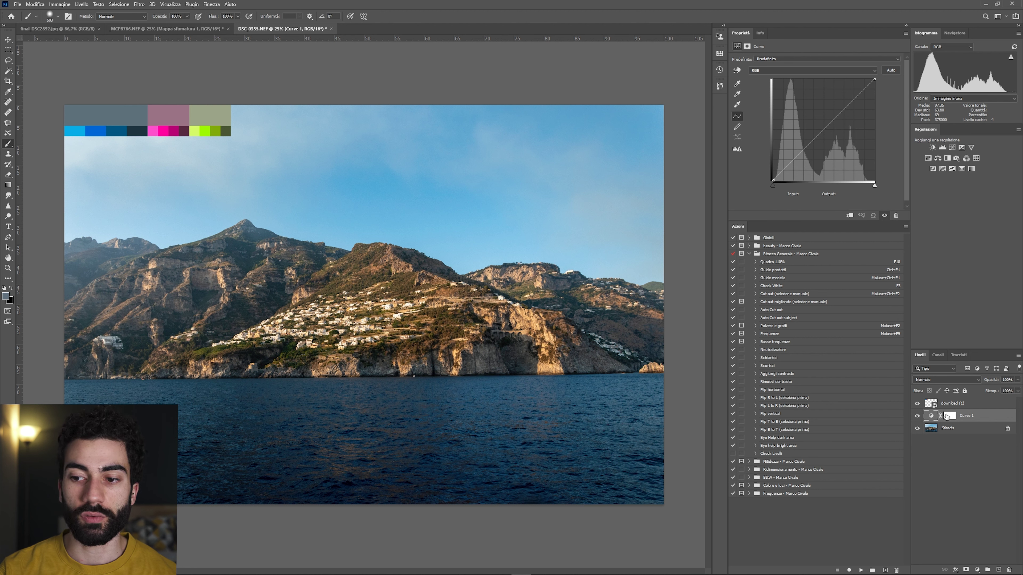
{"action": "left_click", "coordinate": [932, 417]}
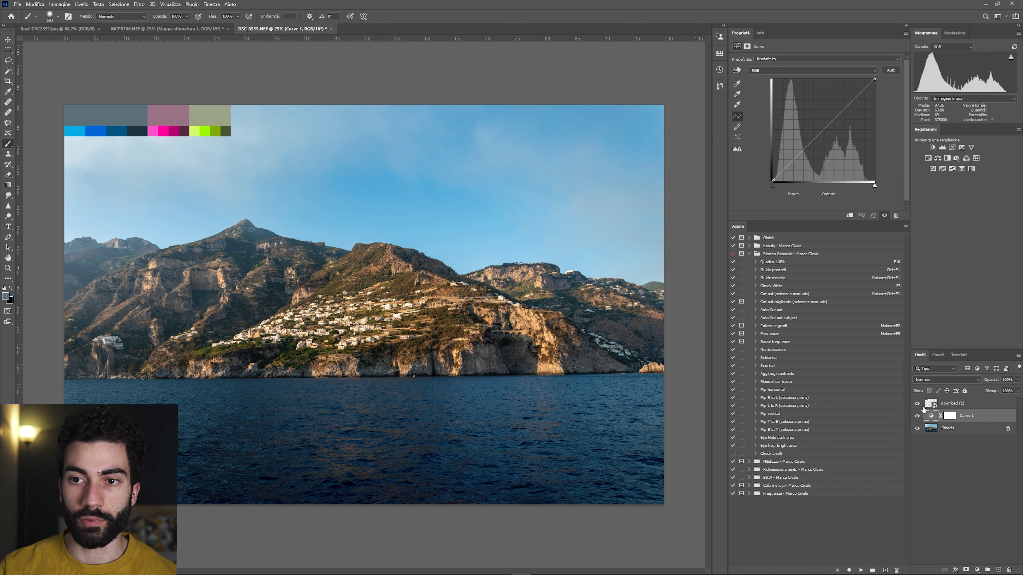
{"action": "double_click", "coordinate": [737, 84]}
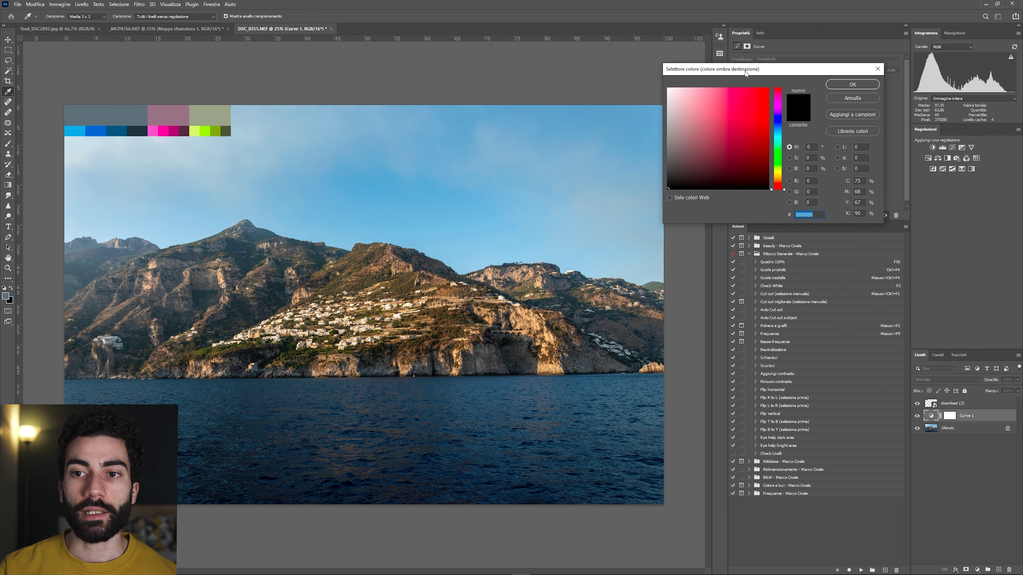
{"action": "left_click_drag", "start_coordinate": [744, 74], "coordinate": [667, 153]}
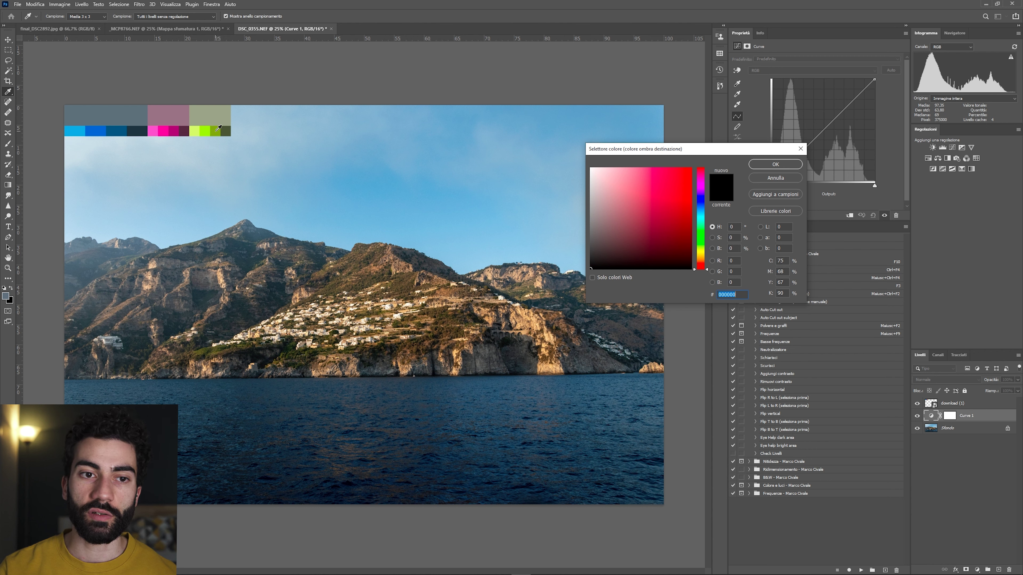
{"action": "left_click", "coordinate": [218, 128]}
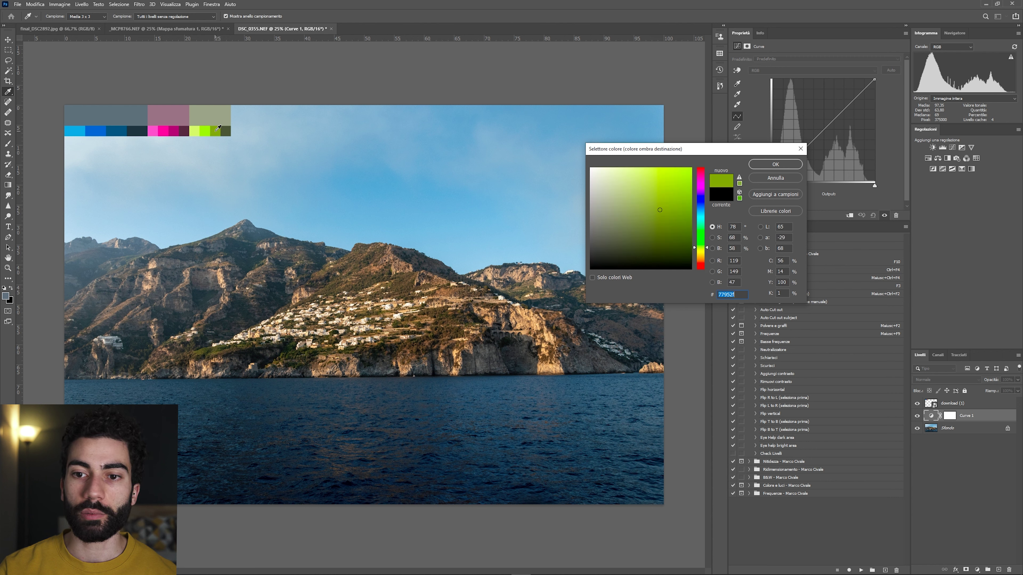
{"action": "left_click", "coordinate": [764, 167]}
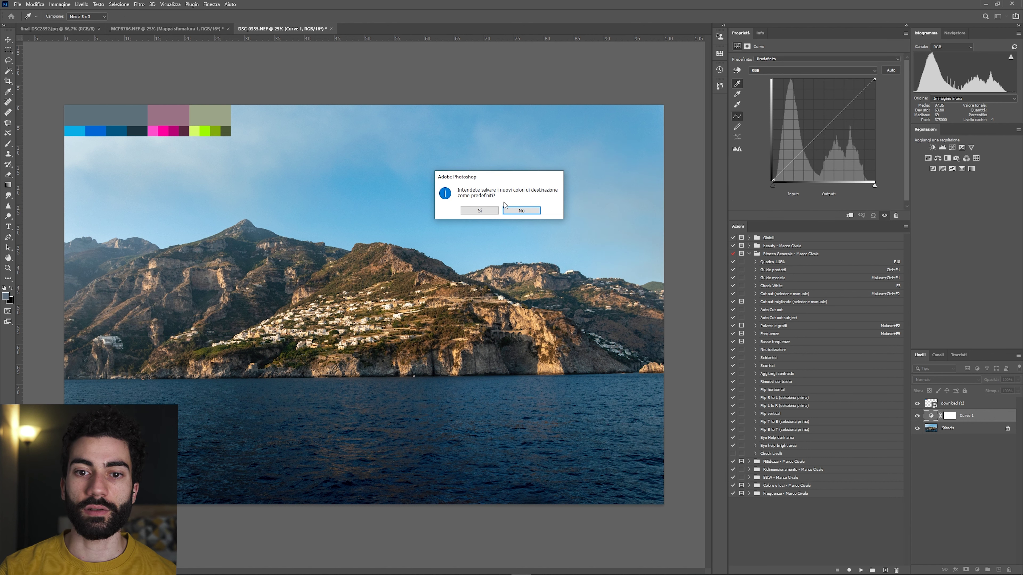
{"action": "left_click", "coordinate": [529, 214]}
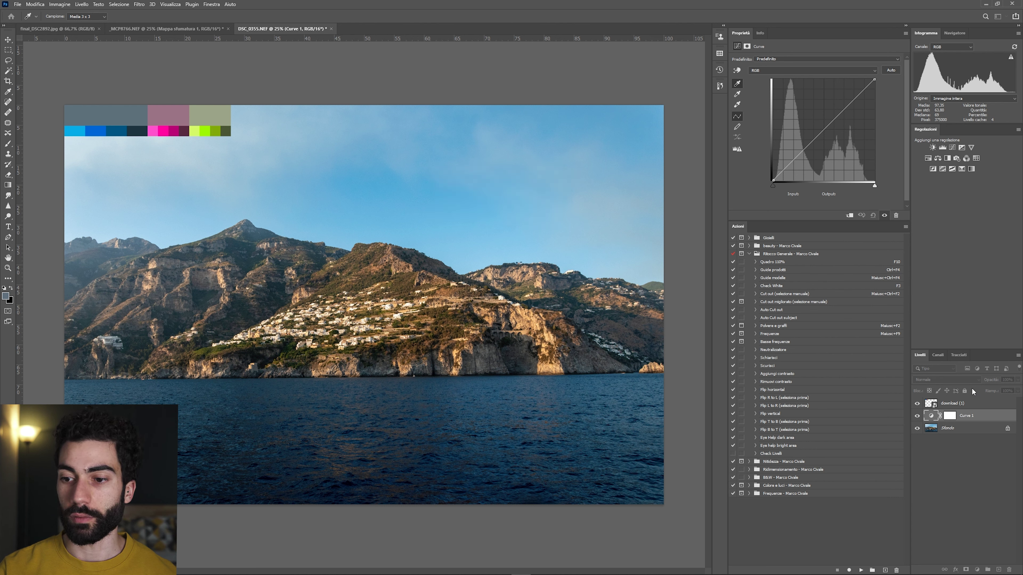
{"action": "left_click", "coordinate": [940, 429]}
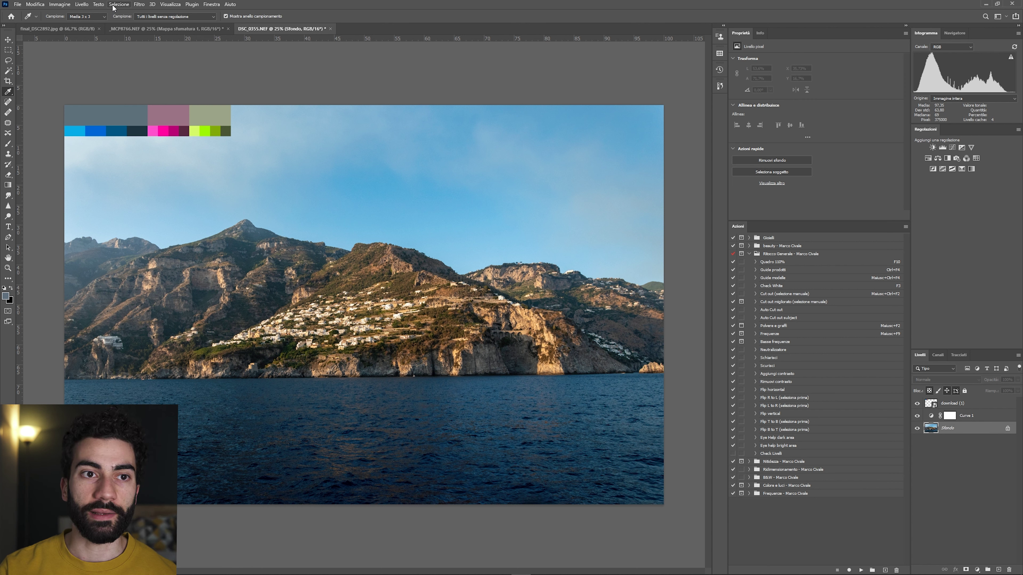
{"action": "left_click", "coordinate": [114, 5]}
{"action": "left_click", "coordinate": [133, 101]}
{"action": "left_click", "coordinate": [701, 80]}
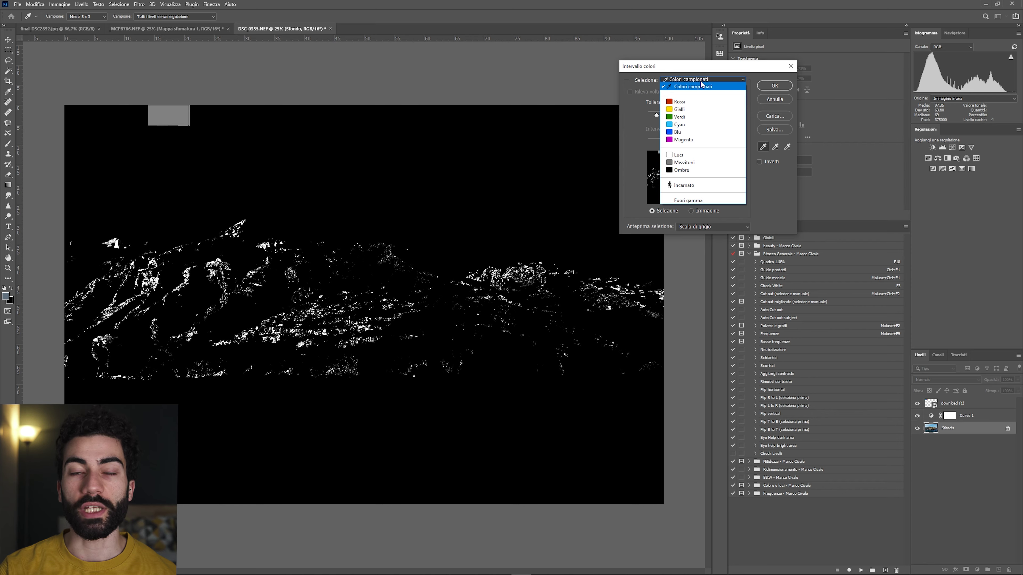
{"action": "left_click", "coordinate": [687, 170]}
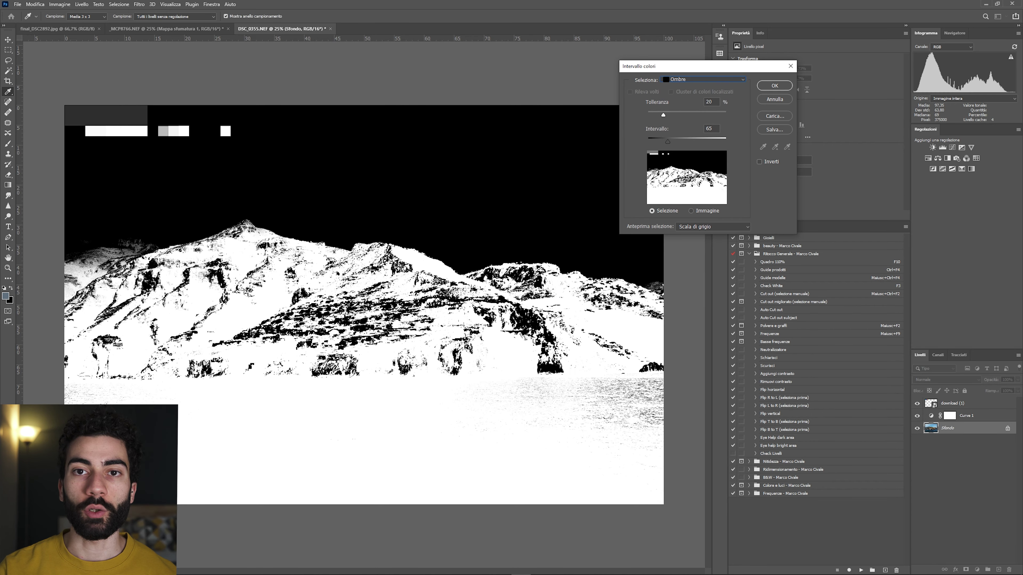
{"action": "mouse_move", "coordinate": [685, 139]}
{"action": "left_mouse_down"}
{"action": "mouse_move", "coordinate": [650, 144]}
{"action": "mouse_move", "coordinate": [723, 149]}
{"action": "mouse_move", "coordinate": [659, 143]}
{"action": "left_mouse_up"}
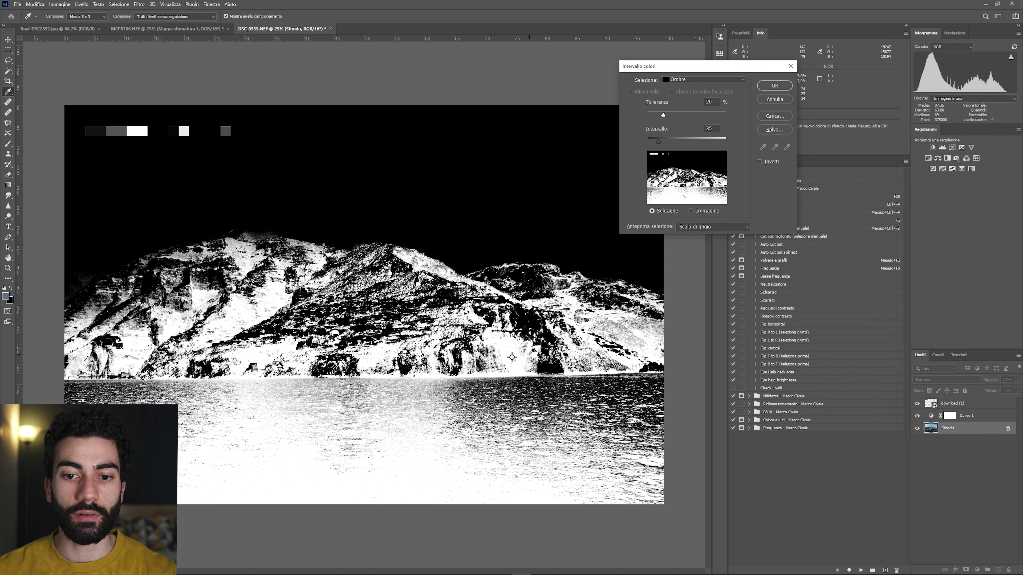
{"action": "left_click", "coordinate": [694, 79]}
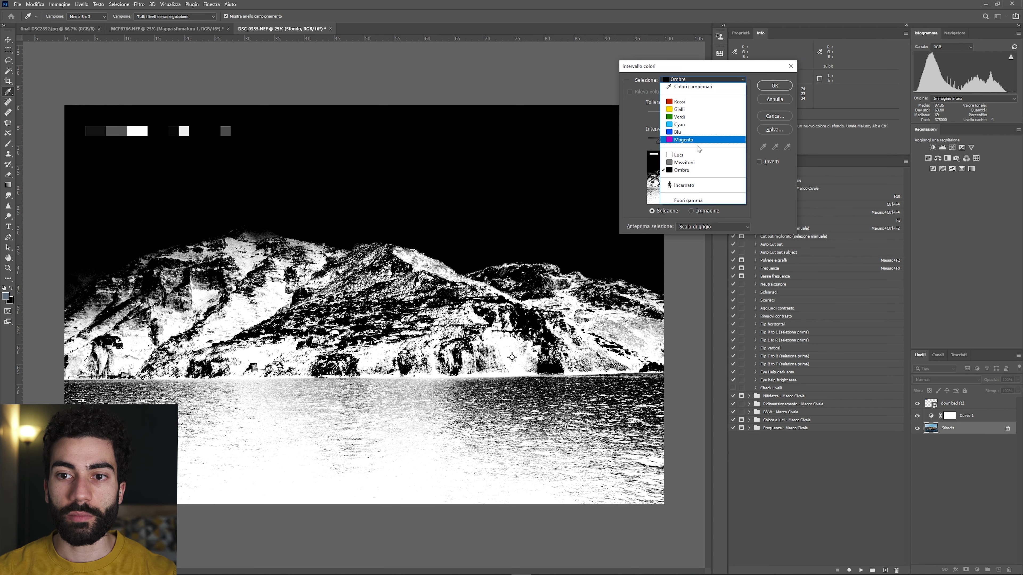
{"action": "left_click", "coordinate": [664, 152]}
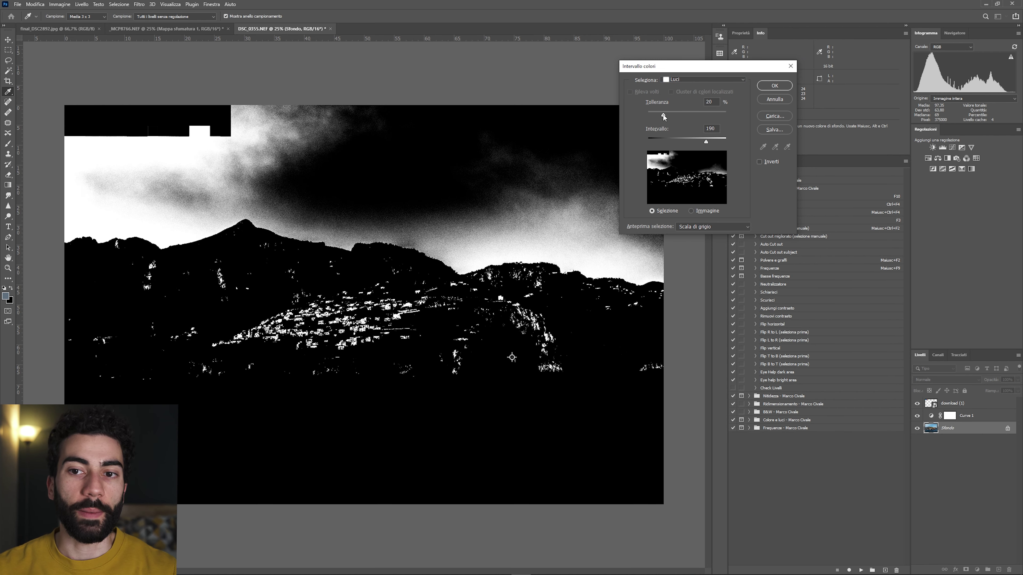
{"action": "left_click_drag", "start_coordinate": [707, 141], "coordinate": [695, 142]}
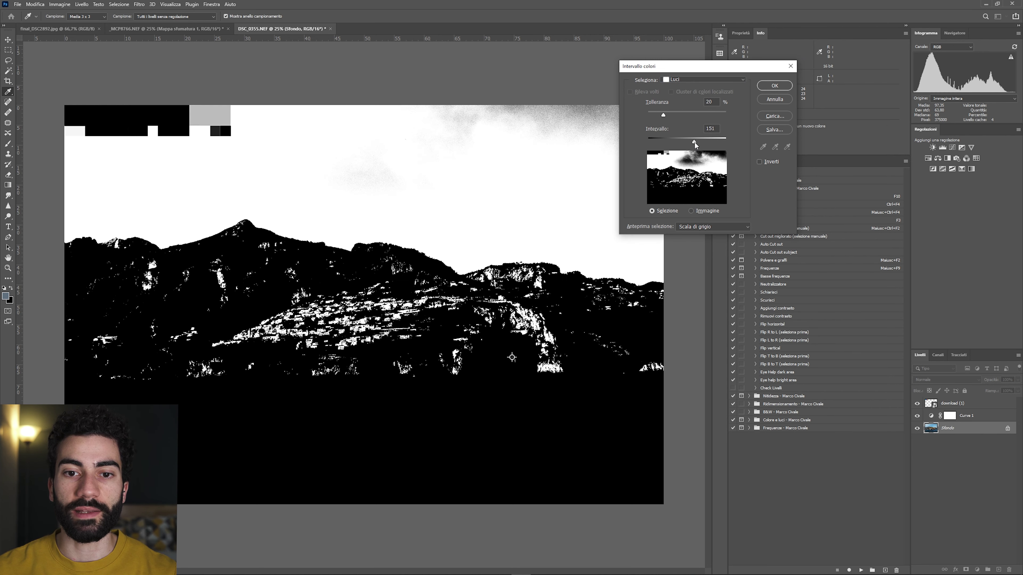
{"action": "left_click", "coordinate": [496, 169], "text": "shift"}
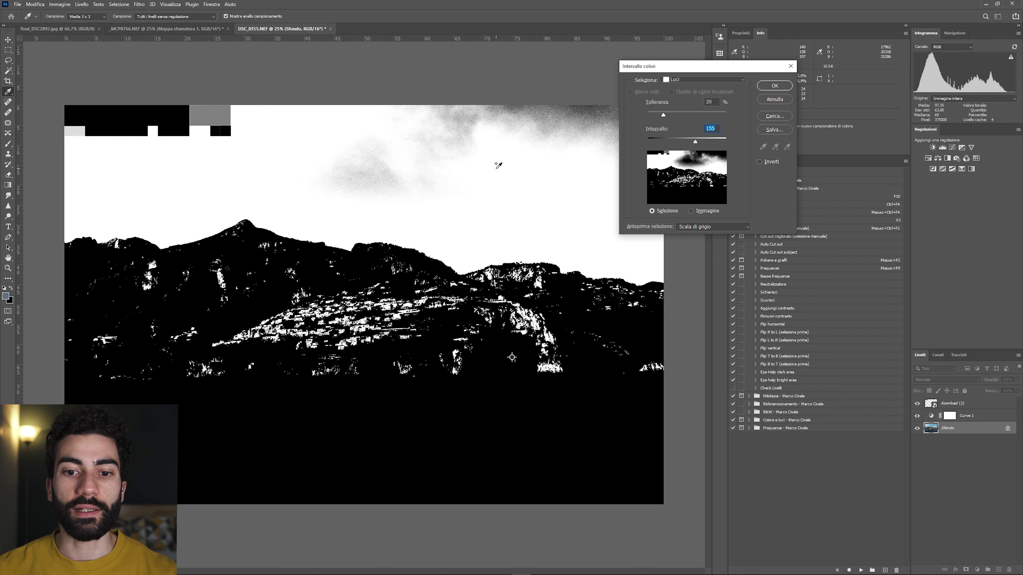
{"action": "left_click", "coordinate": [772, 99]}
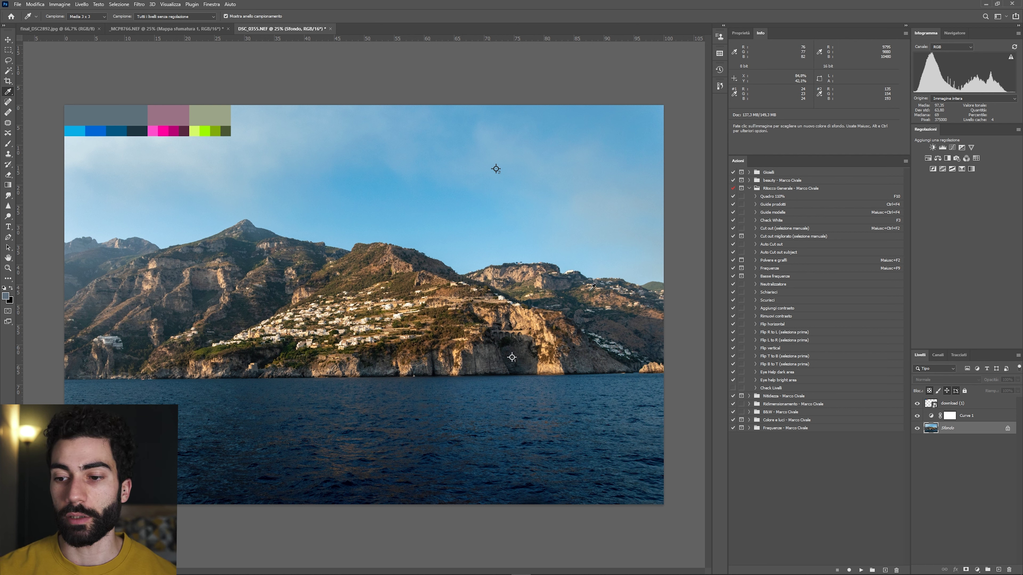
Set Curve 1's shadow target to the palette's dark green 77952f and apply it to the photo
{"action": "double_click", "coordinate": [933, 419]}
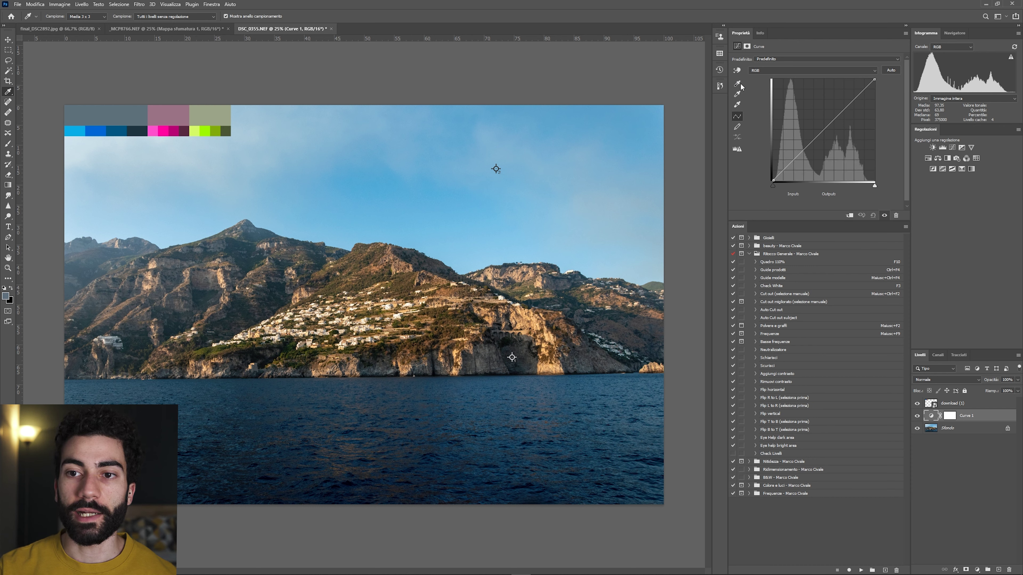
{"action": "double_click", "coordinate": [737, 84]}
{"action": "left_click_drag", "start_coordinate": [710, 155], "coordinate": [799, 165]}
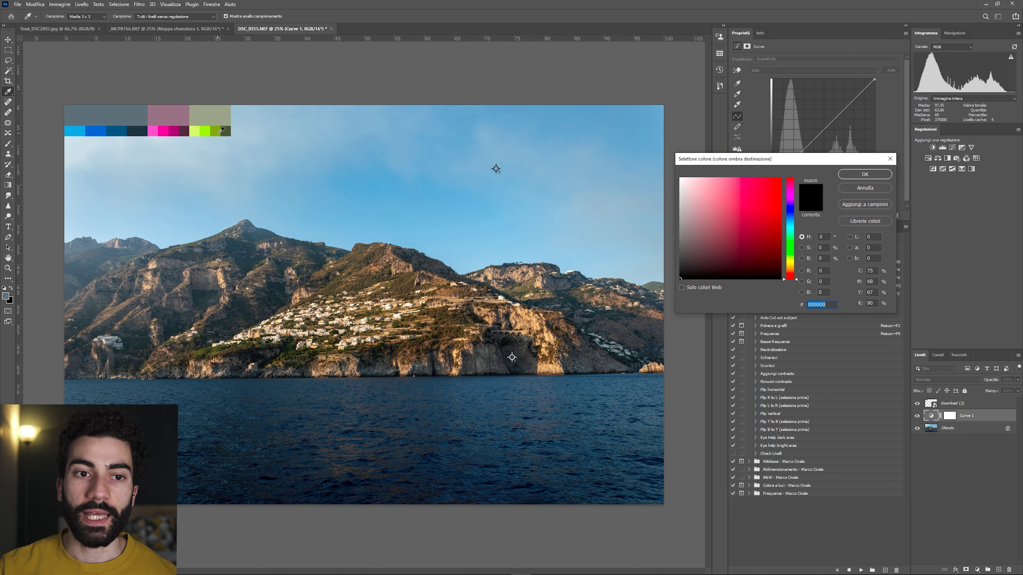
{"action": "left_click", "coordinate": [219, 132]}
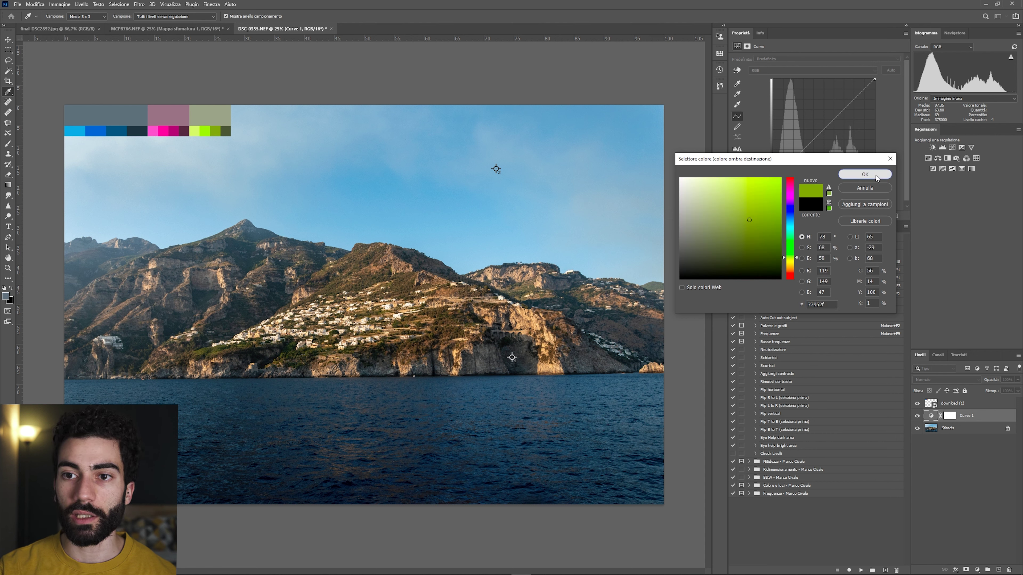
{"action": "left_click", "coordinate": [865, 175]}
{"action": "key", "text": "Return"}
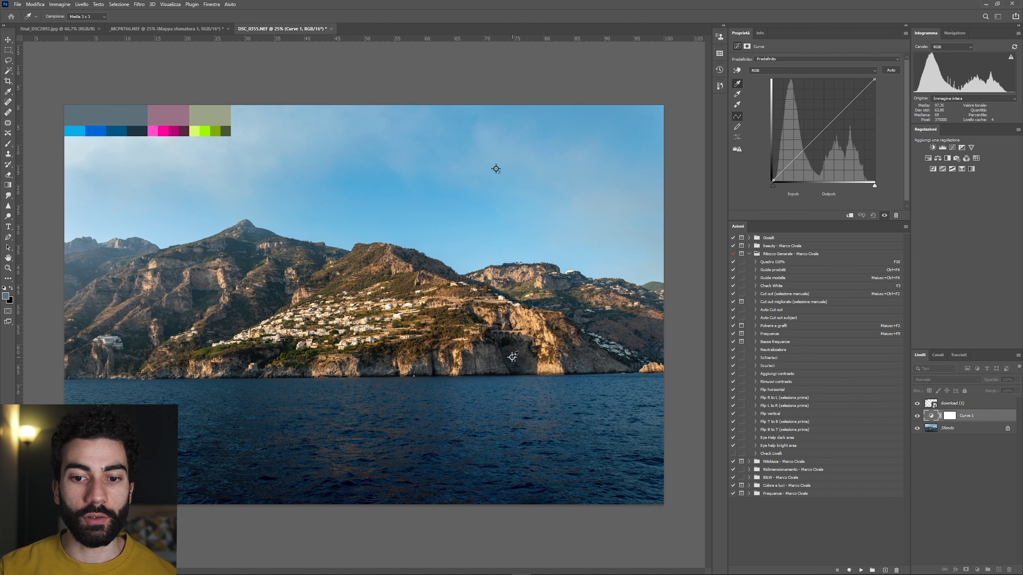
{"action": "left_click", "coordinate": [511, 358]}
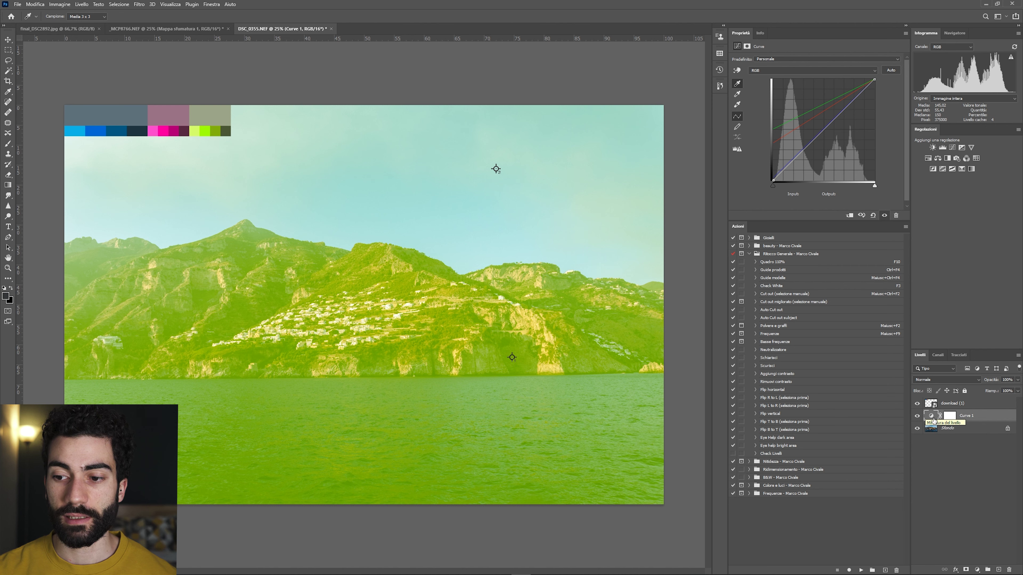
Set Curve 1's highlight target to the light pink #e76fb8 swatch, then hide the palette and Curves layers
{"action": "double_click", "coordinate": [738, 106]}
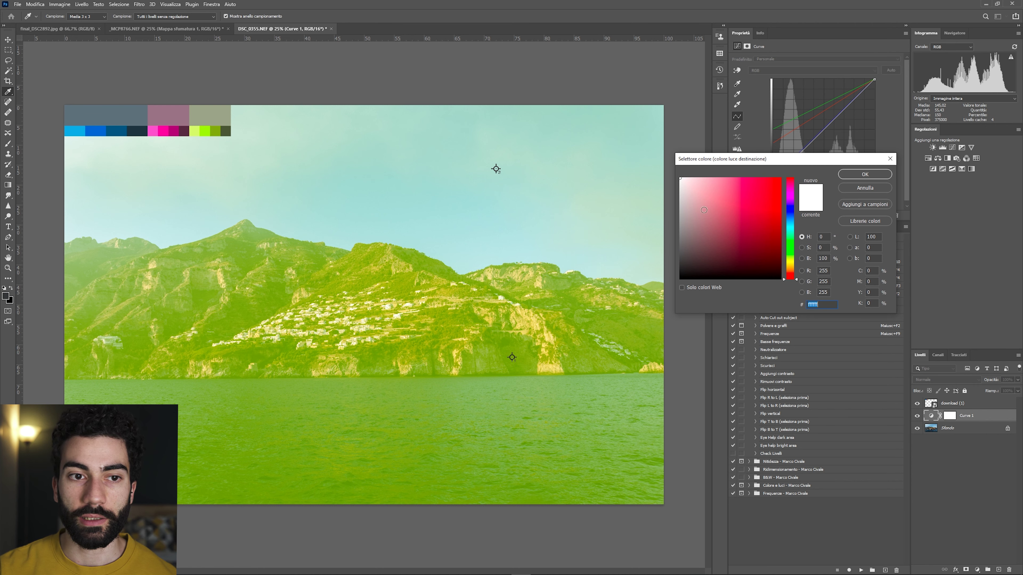
{"action": "left_click", "coordinate": [168, 129]}
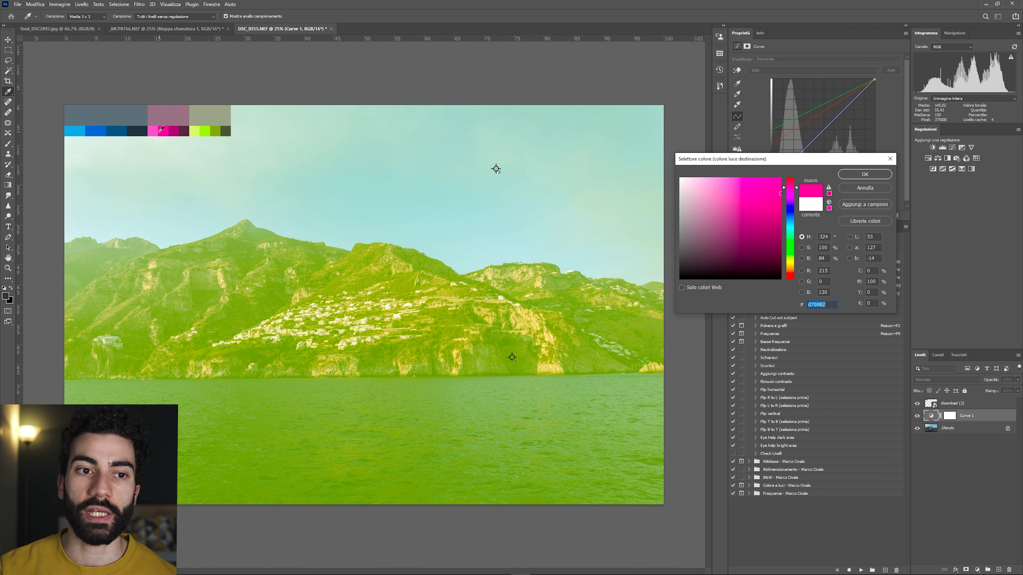
{"action": "left_click", "coordinate": [156, 129]}
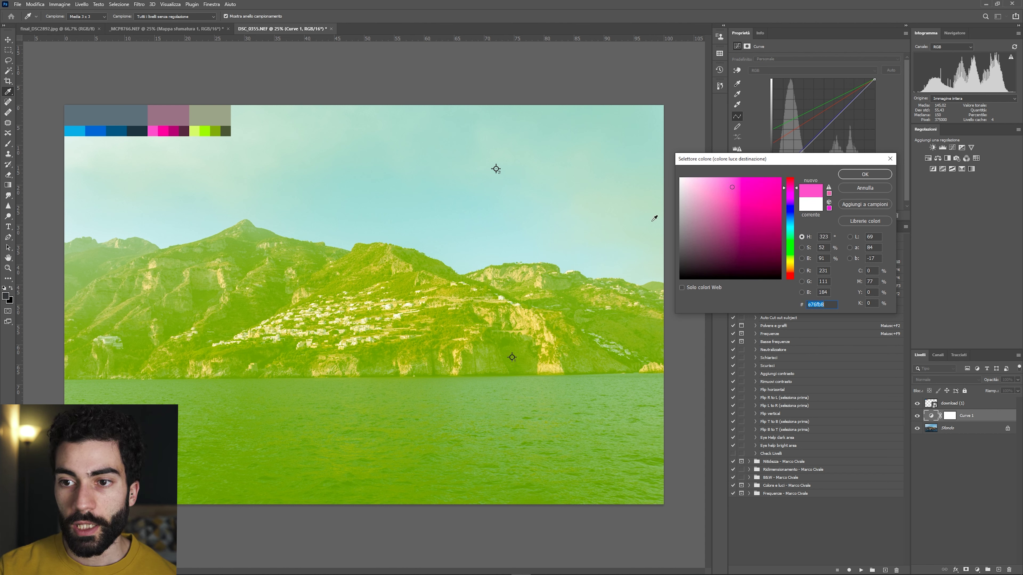
{"action": "left_click", "coordinate": [865, 174]}
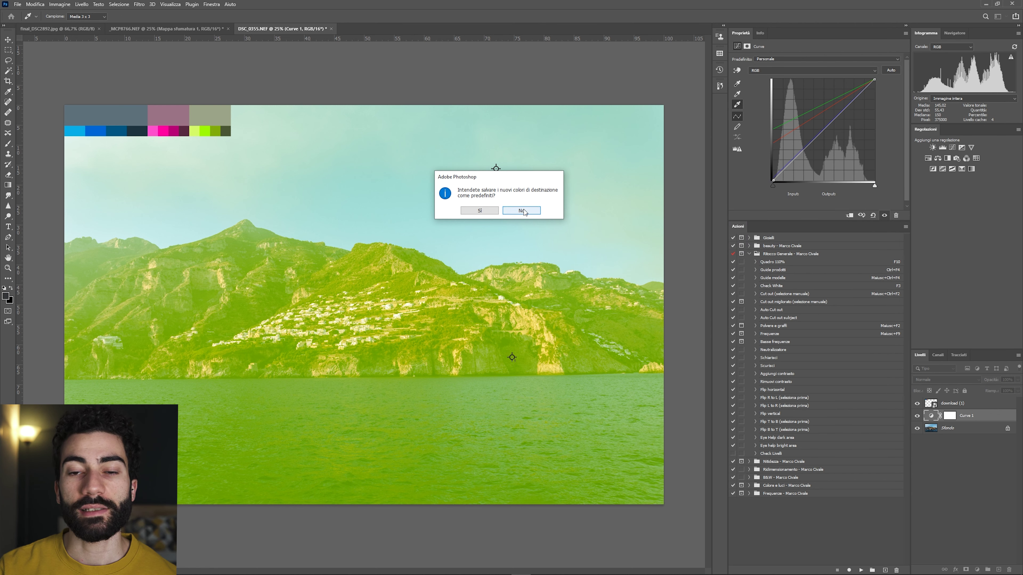
{"action": "left_click", "coordinate": [523, 211]}
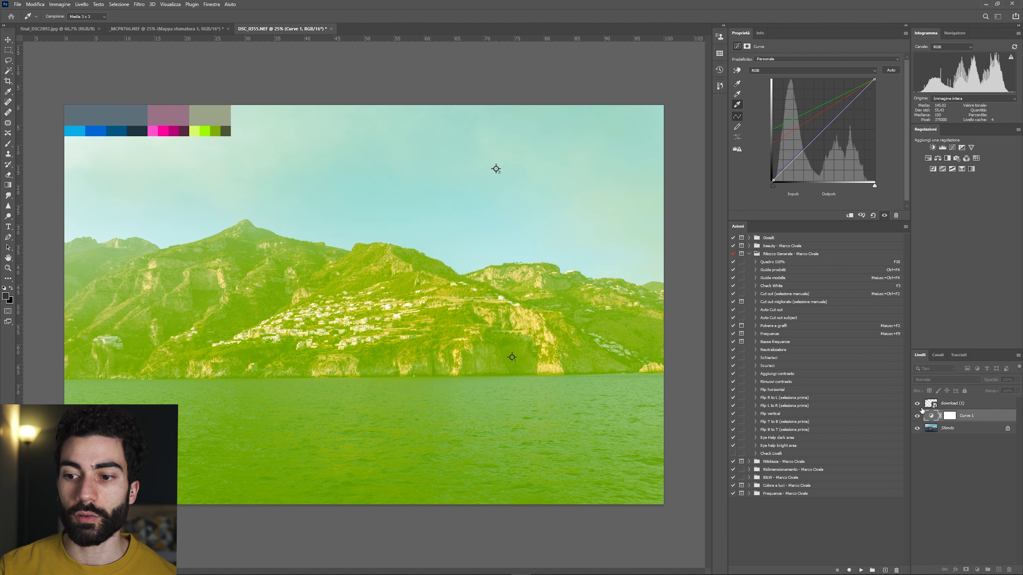
{"action": "left_click_drag", "start_coordinate": [917, 418], "coordinate": [917, 403]}
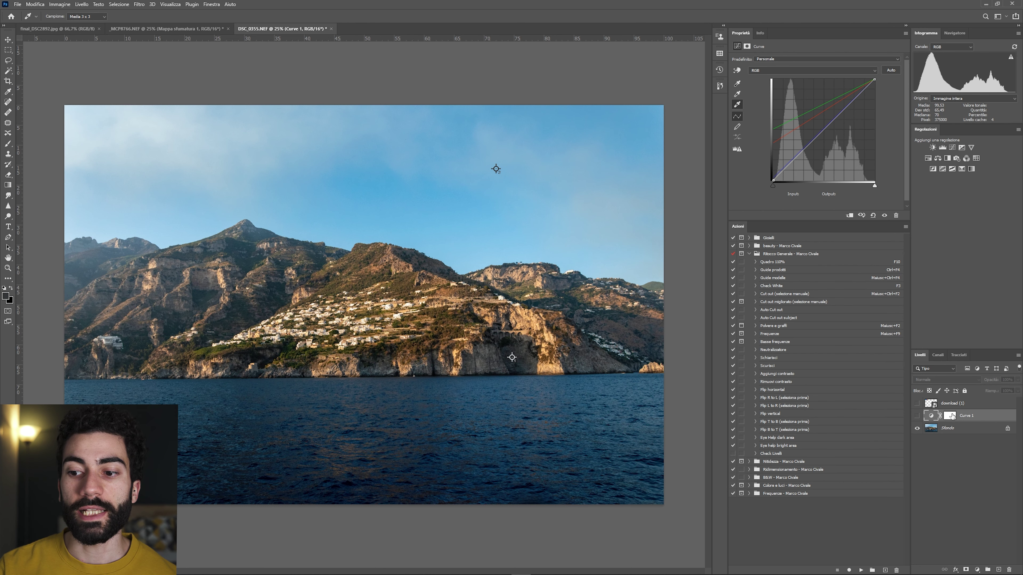
Apply a midtone target, show Curve 1 again, and blend it in Luce lineare at reduced opacity
{"action": "left_click", "coordinate": [496, 169]}
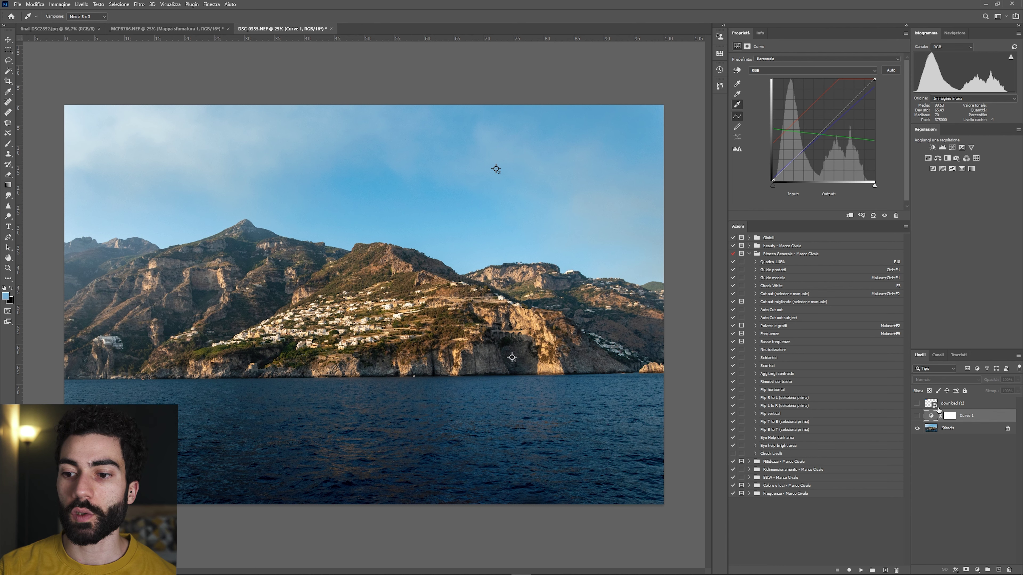
{"action": "left_click", "coordinate": [918, 419]}
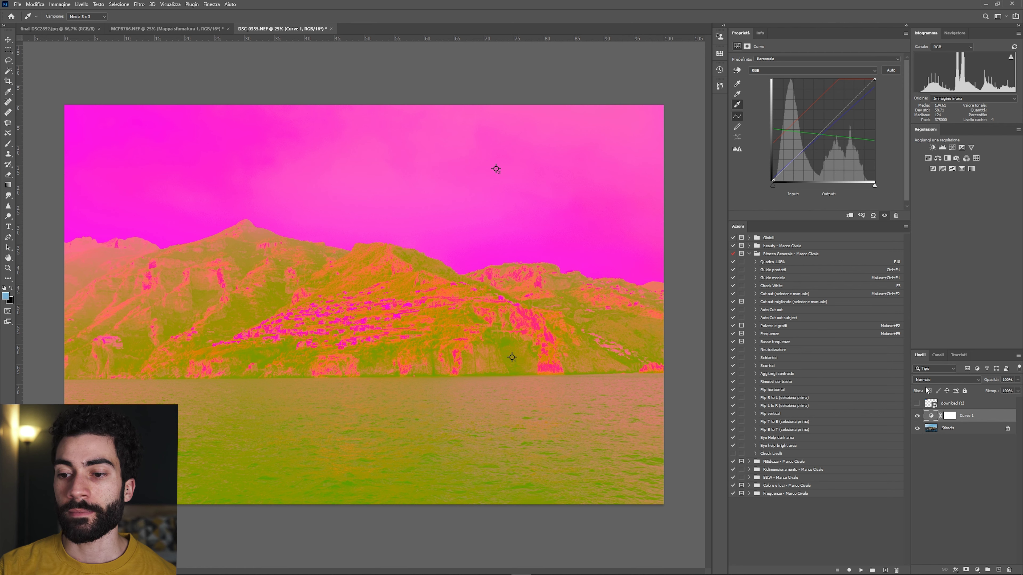
{"action": "left_click", "coordinate": [948, 380]}
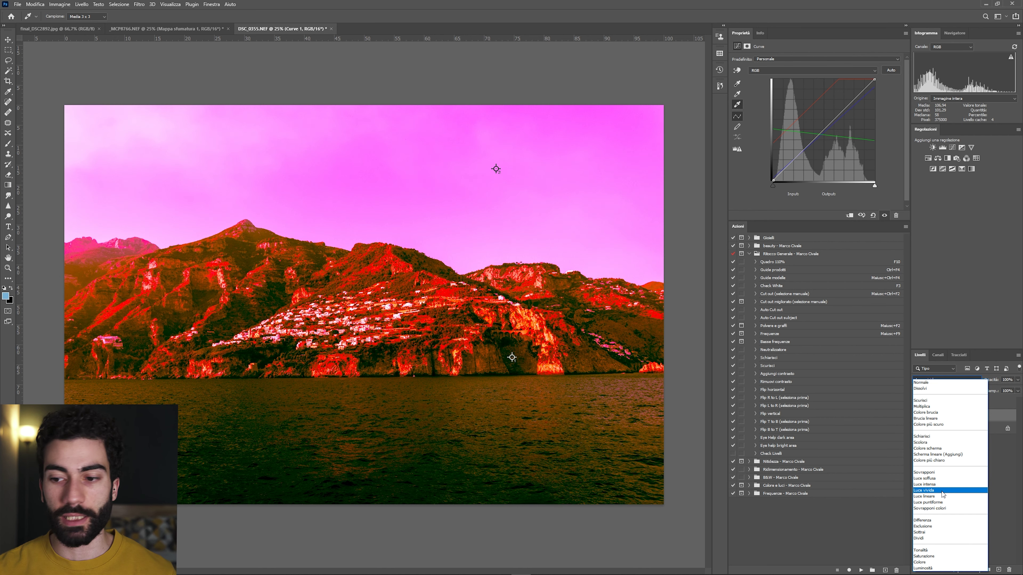
{"action": "left_click", "coordinate": [947, 500]}
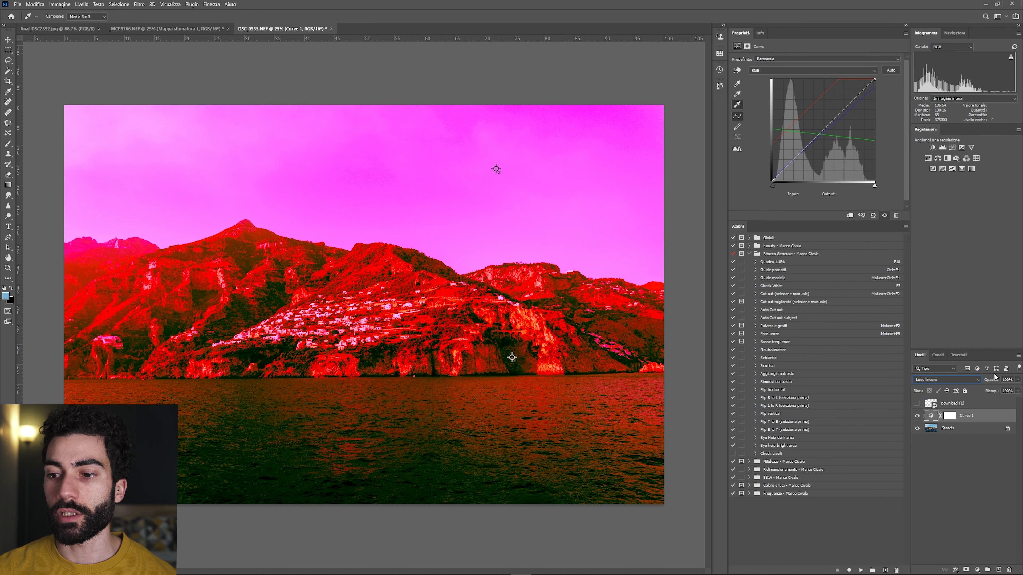
{"action": "mouse_move", "coordinate": [991, 380]}
{"action": "left_mouse_down"}
{"action": "mouse_move", "coordinate": [881, 389]}
{"action": "mouse_move", "coordinate": [904, 389]}
{"action": "left_mouse_up"}
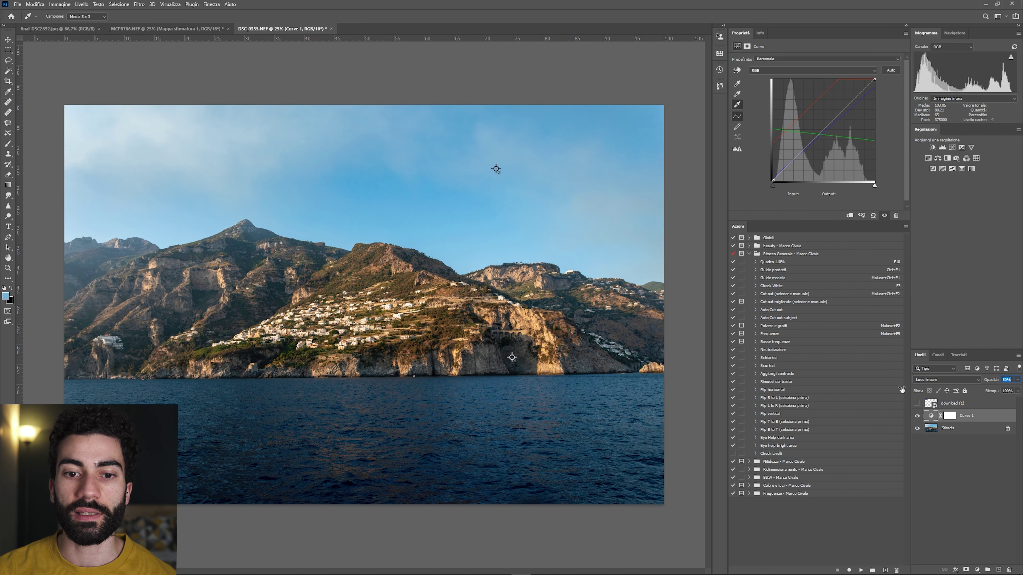
{"action": "left_click_drag", "start_coordinate": [904, 390], "coordinate": [901, 389]}
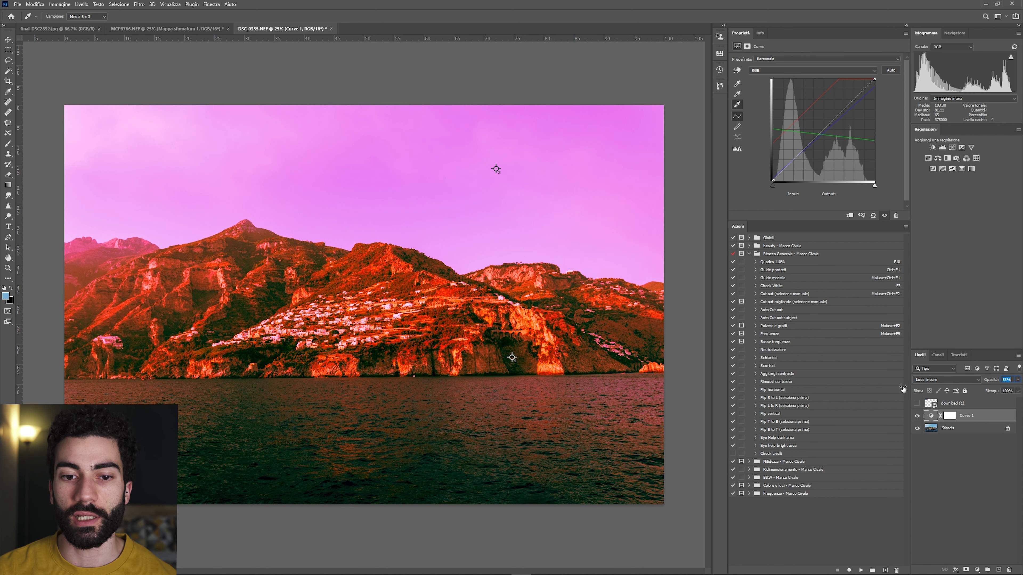
Compare the grade on and off, show the palette strip, and settle Curve 1 at 40% opacity
{"action": "left_click", "coordinate": [918, 417]}
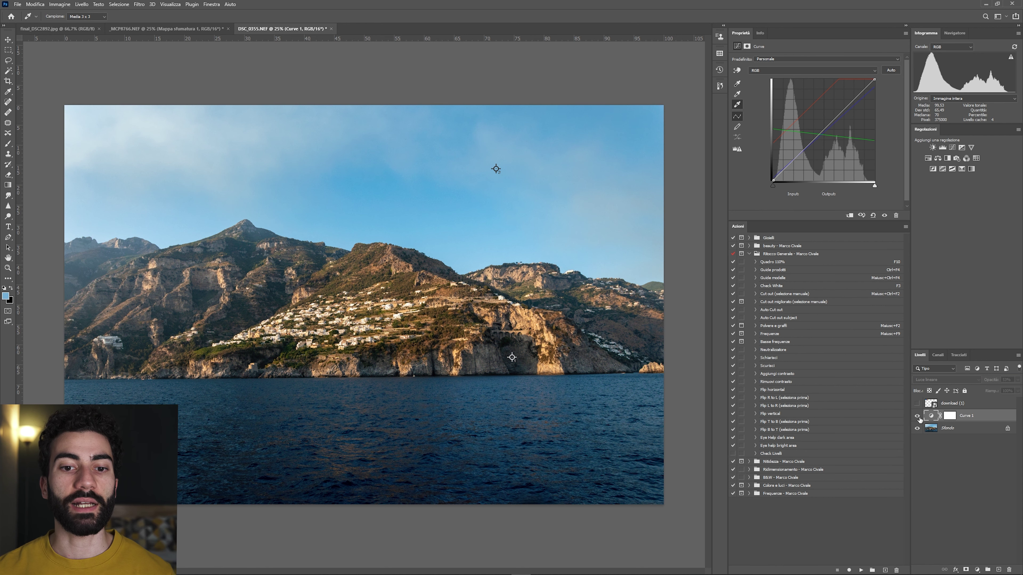
{"action": "left_click", "coordinate": [918, 417]}
{"action": "left_click", "coordinate": [917, 403]}
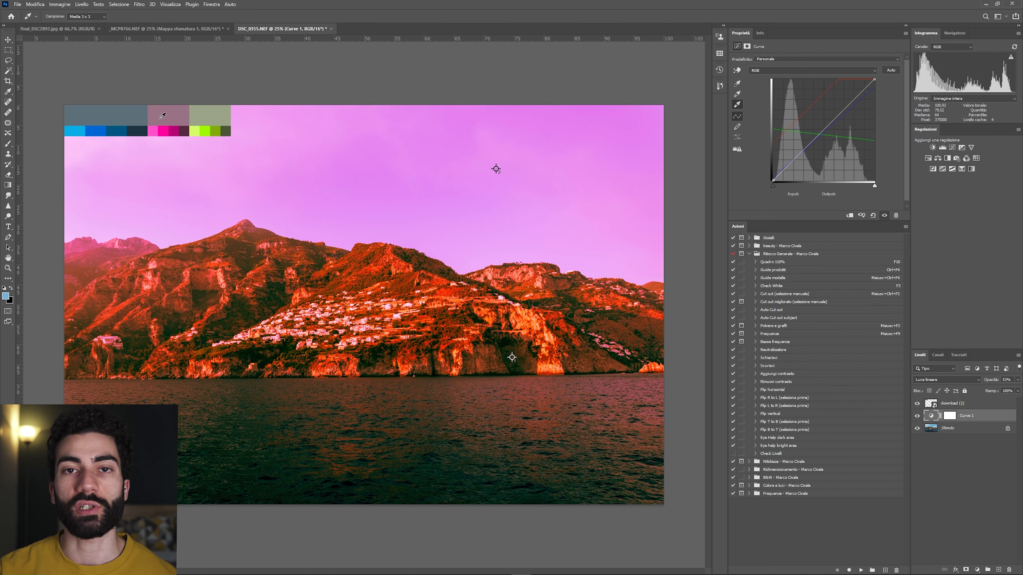
{"action": "left_click_drag", "start_coordinate": [991, 379], "coordinate": [936, 377]}
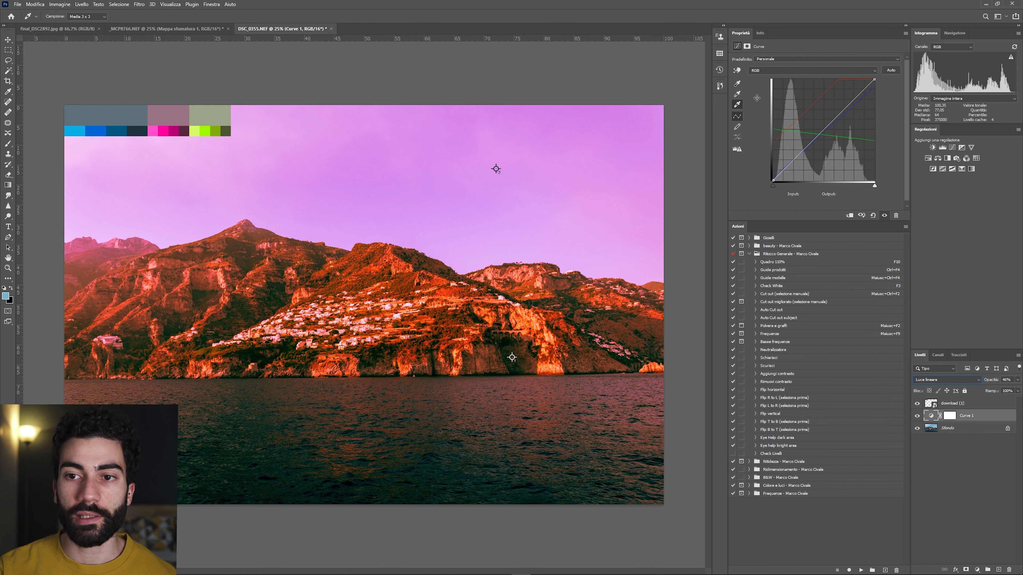
{"action": "left_click", "coordinate": [735, 105]}
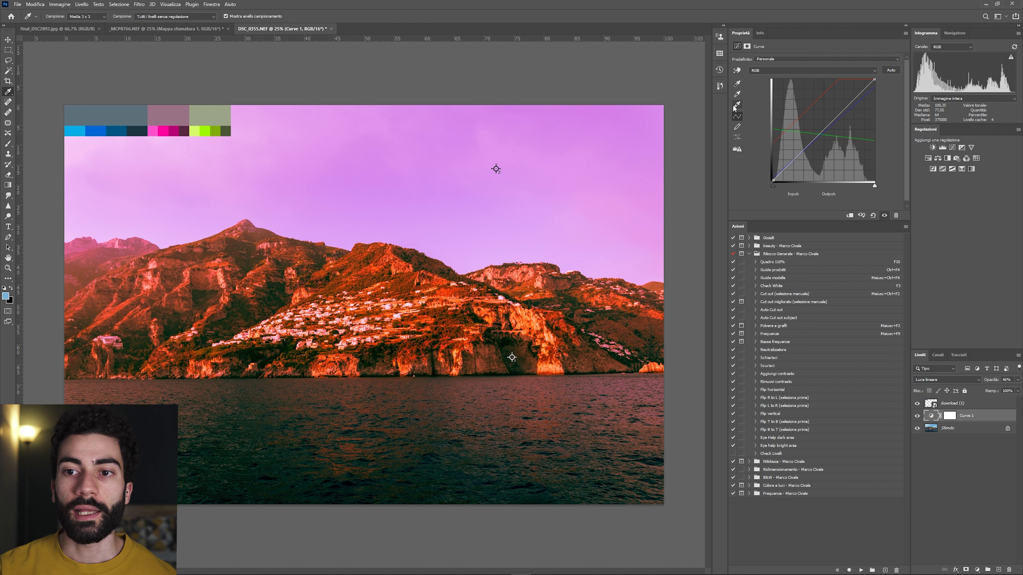
Try a dusty pink (R181 G141 B165) highlight target for Curve 1 and review the grade
{"action": "double_click", "coordinate": [734, 107]}
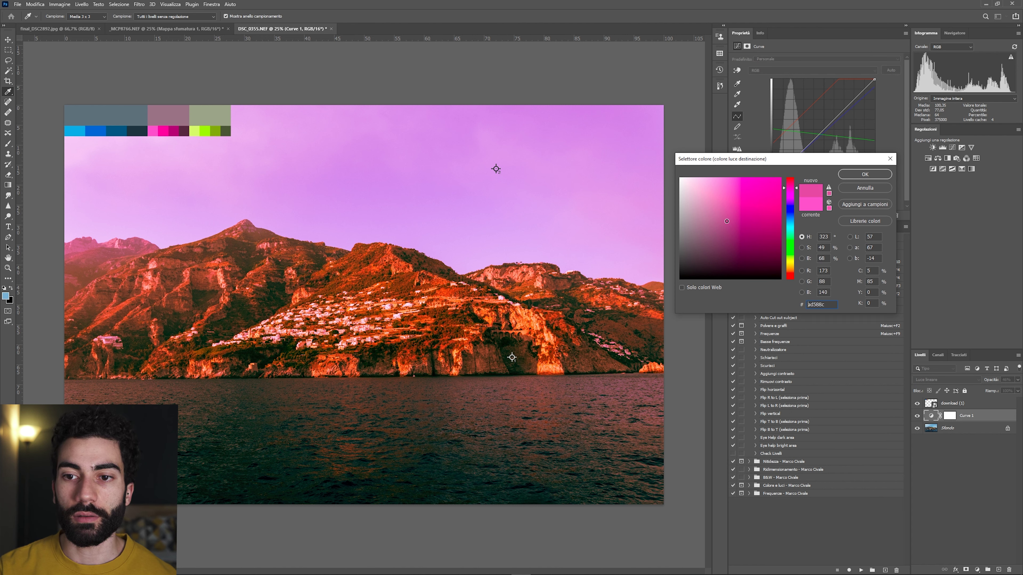
{"action": "left_click", "coordinate": [865, 174]}
{"action": "left_click", "coordinate": [522, 211]}
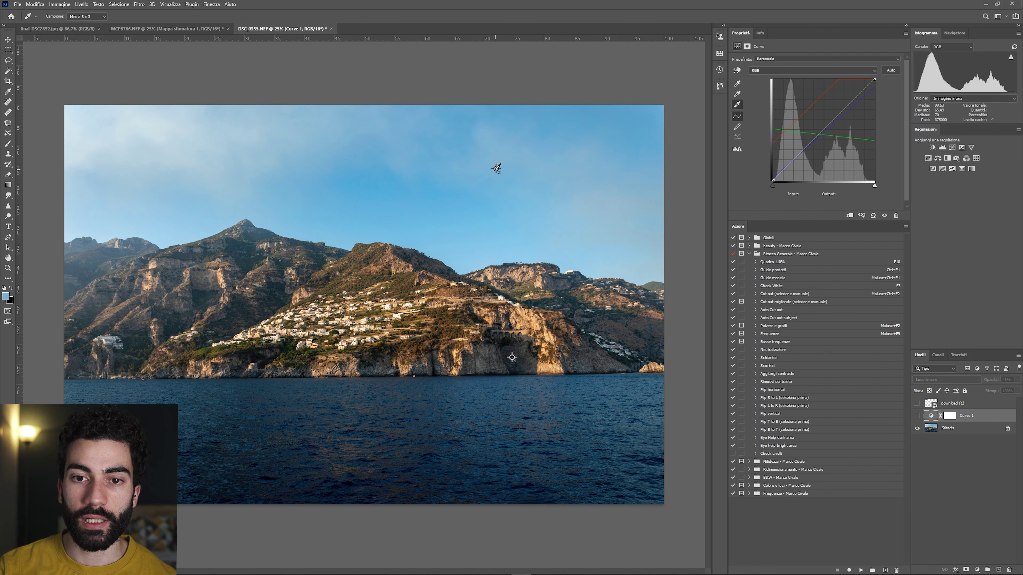
{"action": "left_click", "coordinate": [918, 415]}
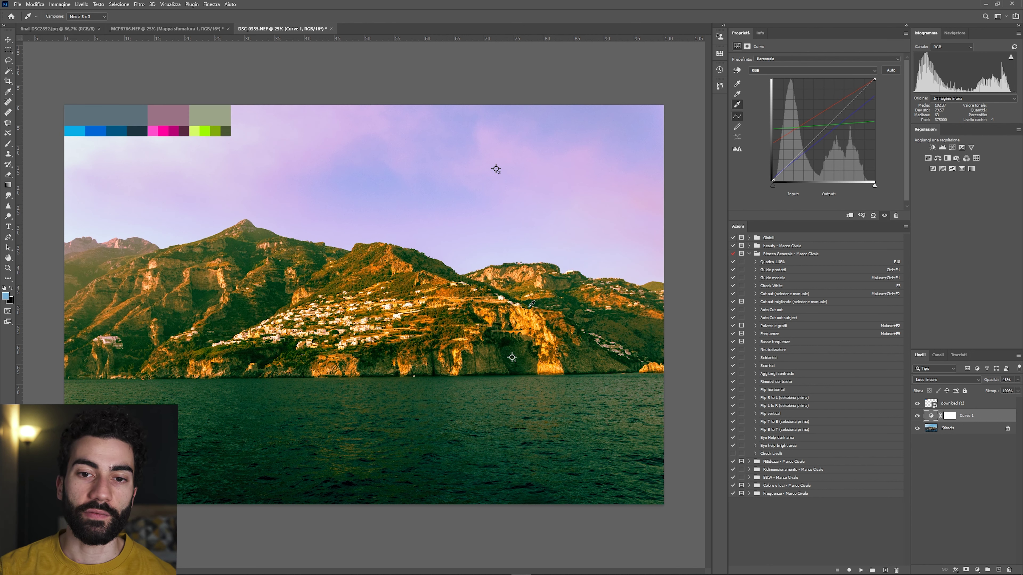
{"action": "double_click", "coordinate": [737, 105]}
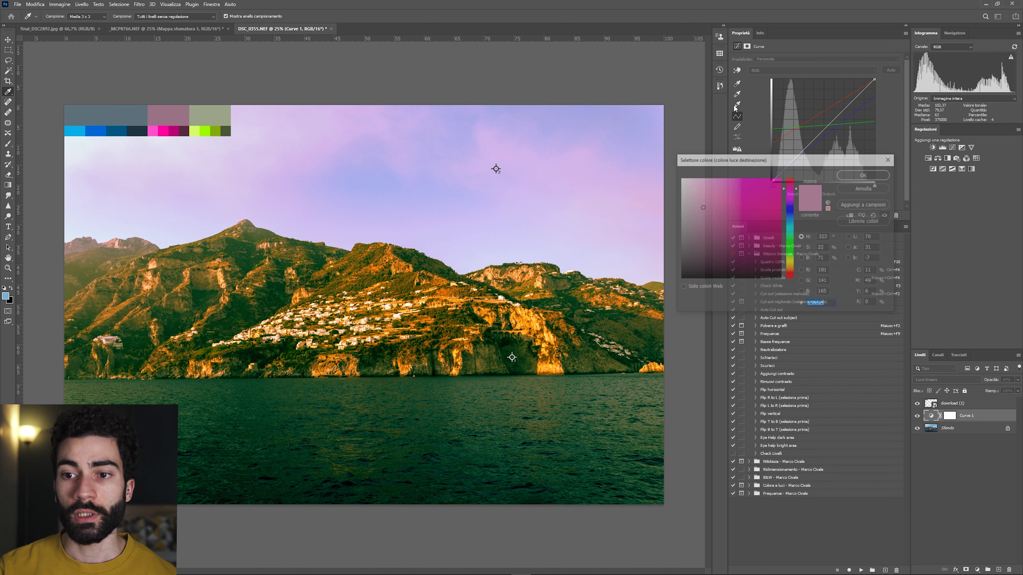
{"action": "left_click", "coordinate": [870, 188]}
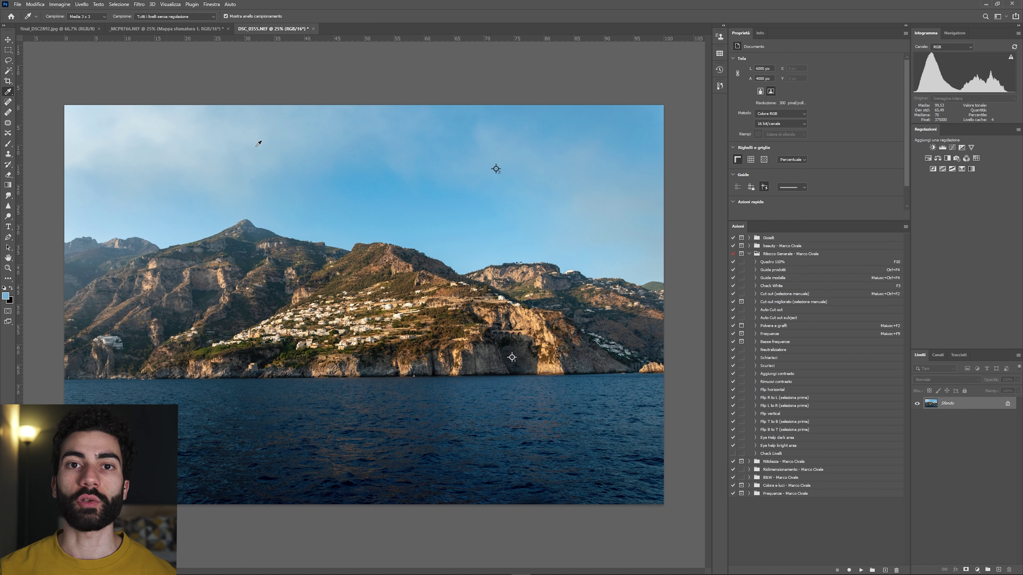
Switch to the final_DSC2892.jpg portrait and select the Rectangular Marquee tool
{"action": "left_click", "coordinate": [40, 27]}
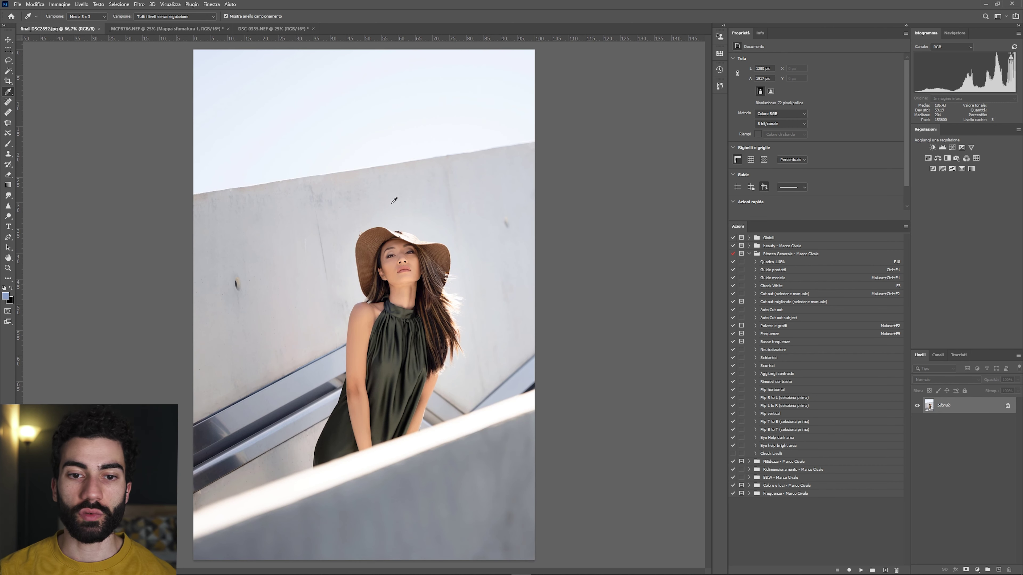
{"action": "key", "text": "m"}
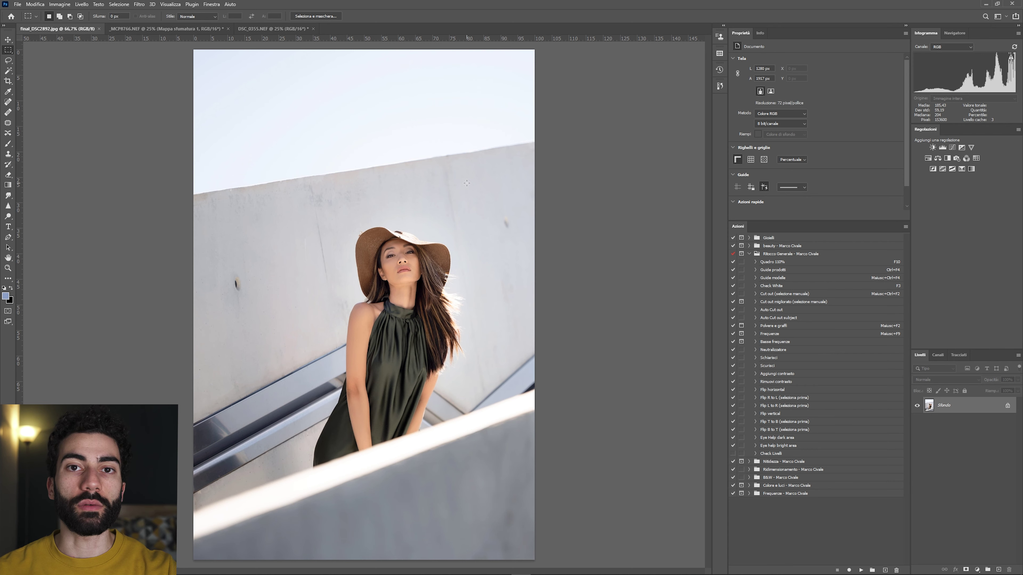
{"action": "key", "text": "alt+Tab"}
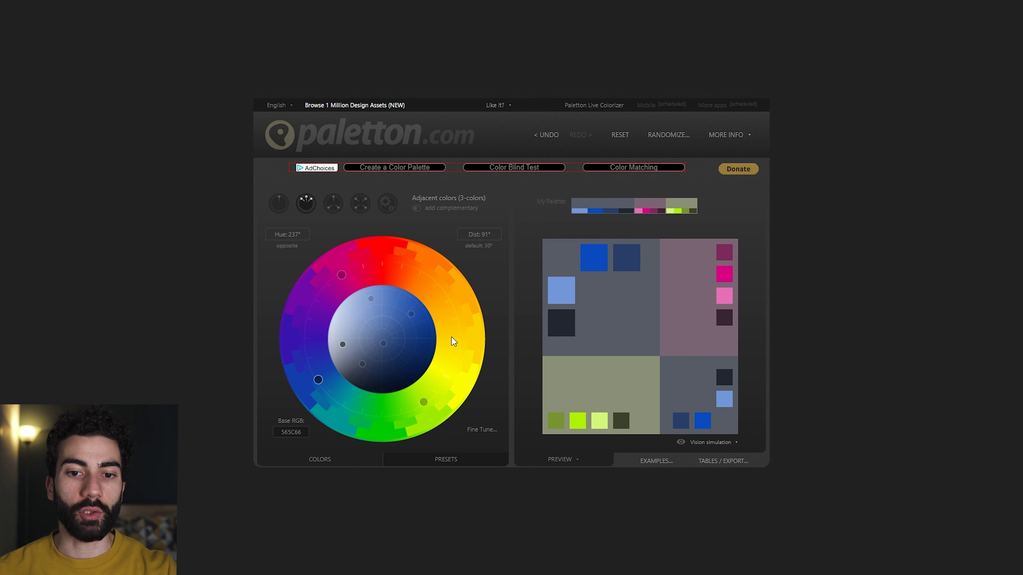
Reset Paletton and build a teal, magenta and yellow three-colour palette at 62° distance
{"action": "left_click_drag", "start_coordinate": [319, 390], "coordinate": [342, 415]}
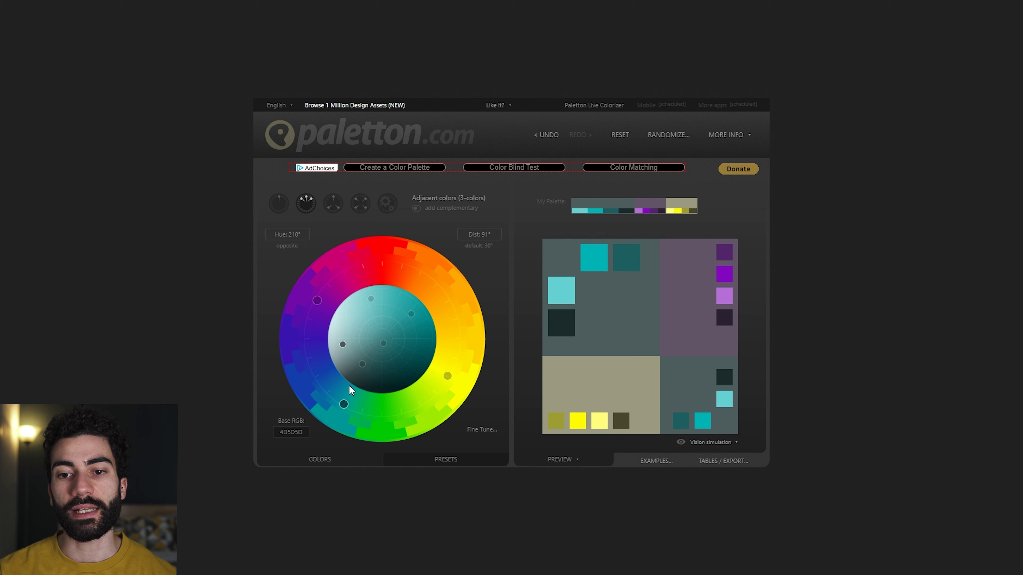
{"action": "left_click", "coordinate": [440, 460]}
{"action": "left_click", "coordinate": [377, 460]}
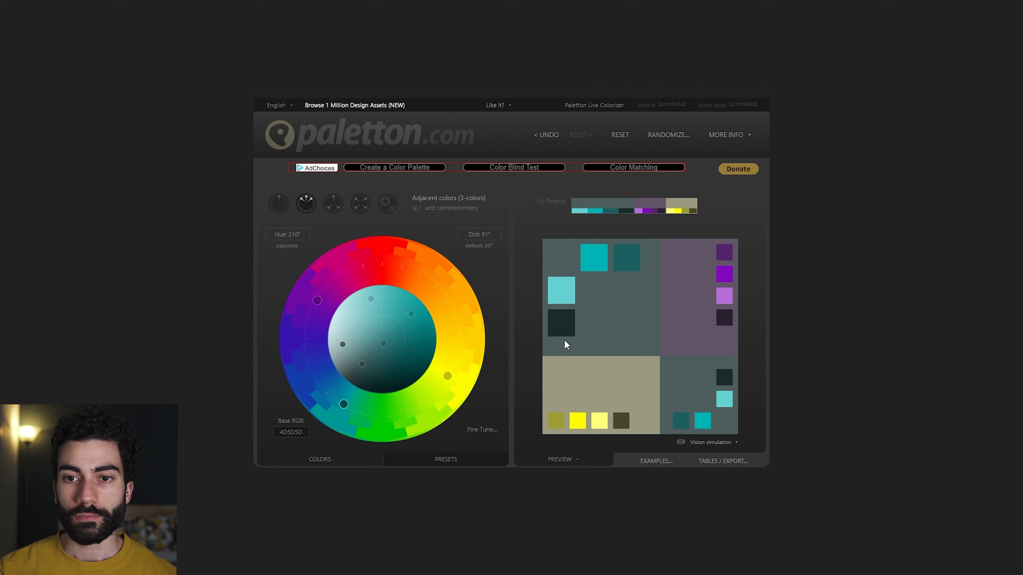
{"action": "left_click", "coordinate": [610, 136]}
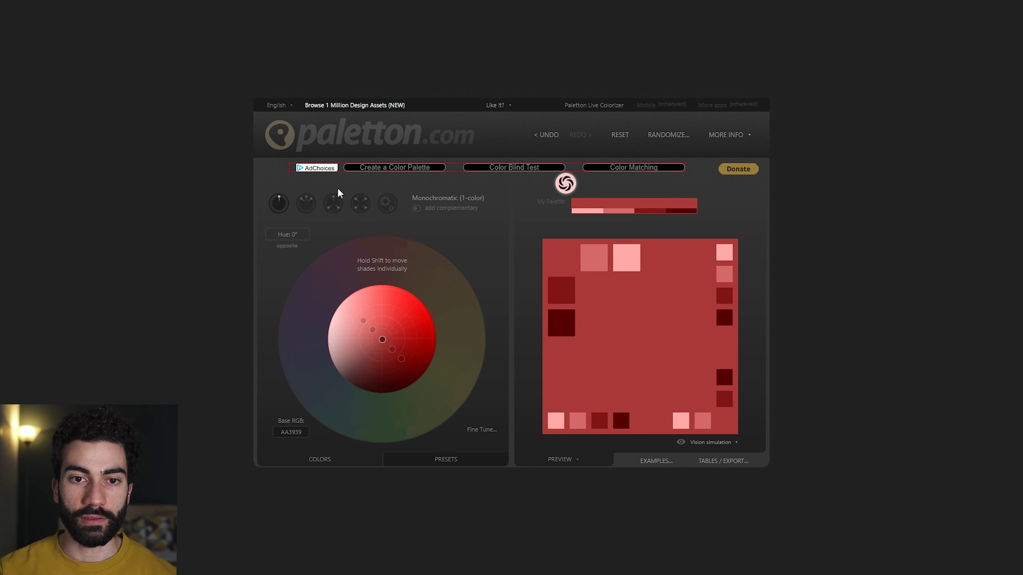
{"action": "left_click", "coordinate": [306, 202]}
{"action": "mouse_move", "coordinate": [384, 270]}
{"action": "left_mouse_down"}
{"action": "mouse_move", "coordinate": [483, 384]}
{"action": "mouse_move", "coordinate": [350, 419]}
{"action": "mouse_move", "coordinate": [336, 406]}
{"action": "left_mouse_up"}
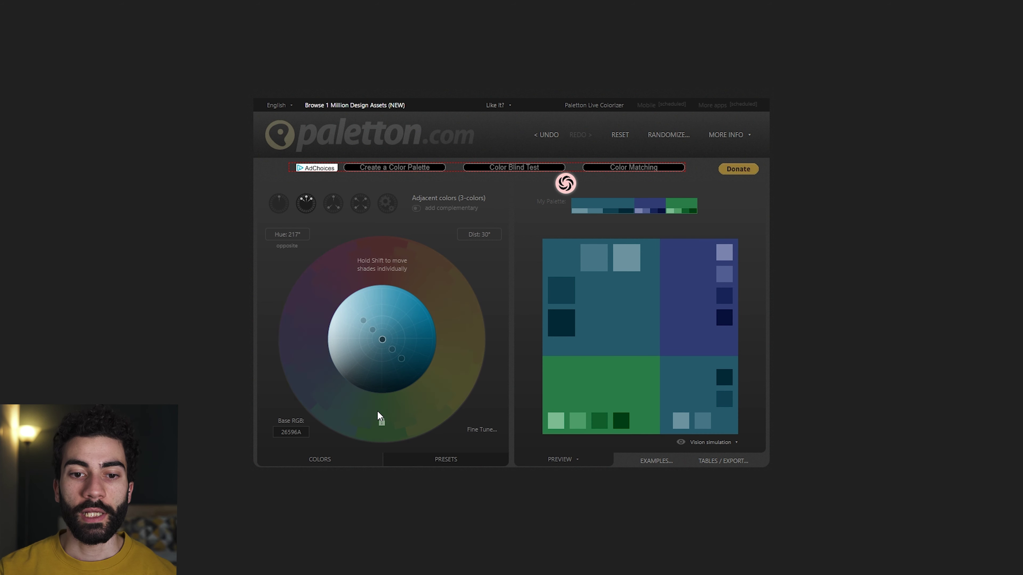
{"action": "left_click_drag", "start_coordinate": [312, 369], "coordinate": [350, 270]}
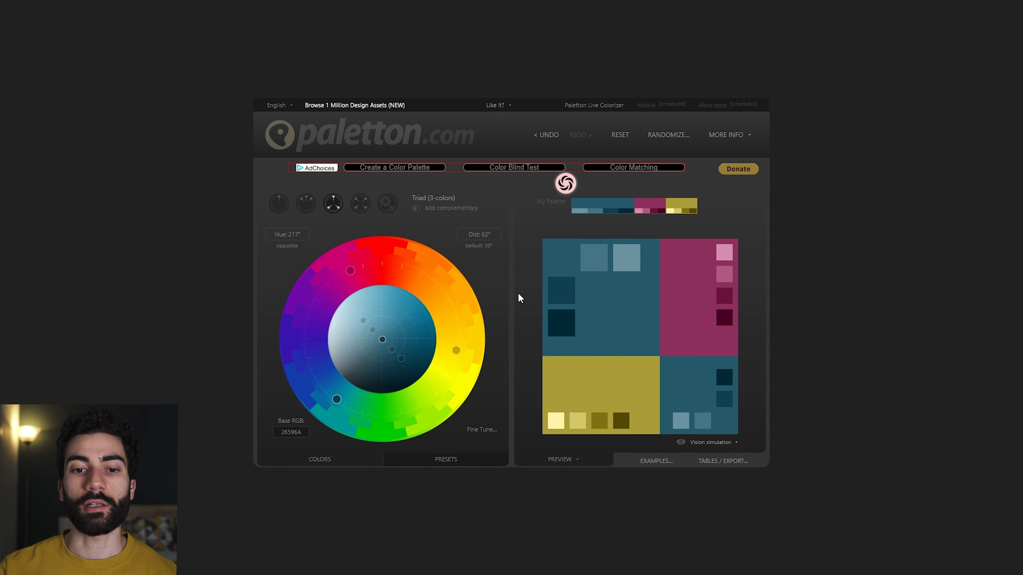
{"action": "mouse_move", "coordinate": [402, 357]}
{"action": "left_mouse_down"}
{"action": "mouse_move", "coordinate": [400, 348]}
{"action": "mouse_move", "coordinate": [395, 359]}
{"action": "mouse_move", "coordinate": [364, 337]}
{"action": "mouse_move", "coordinate": [364, 303]}
{"action": "left_mouse_up"}
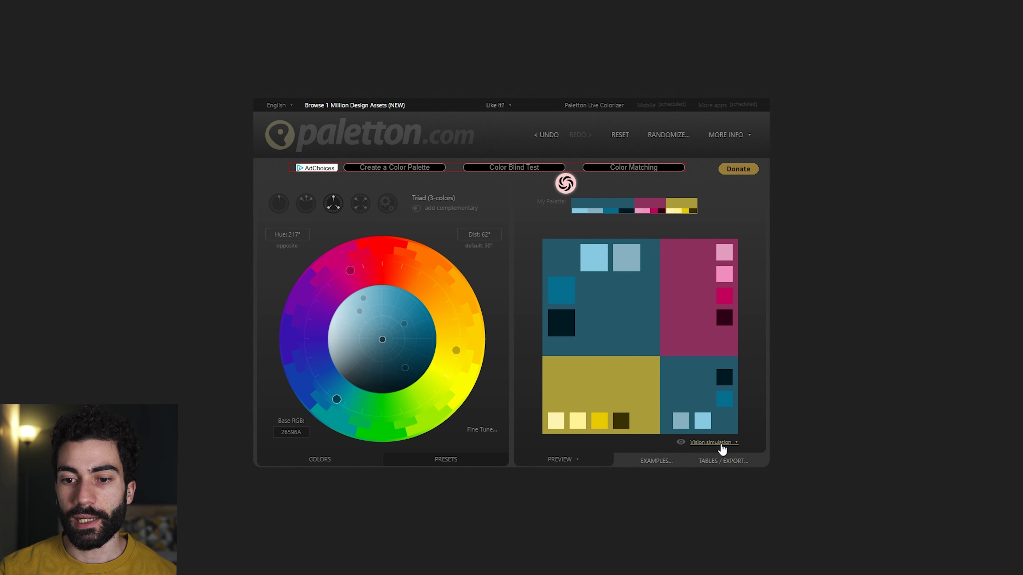
Show the palette as a 400×75 PNG image and bring up its save options
{"action": "left_click", "coordinate": [723, 465]}
{"action": "left_click", "coordinate": [735, 178]}
{"action": "right_click", "coordinate": [528, 233]}
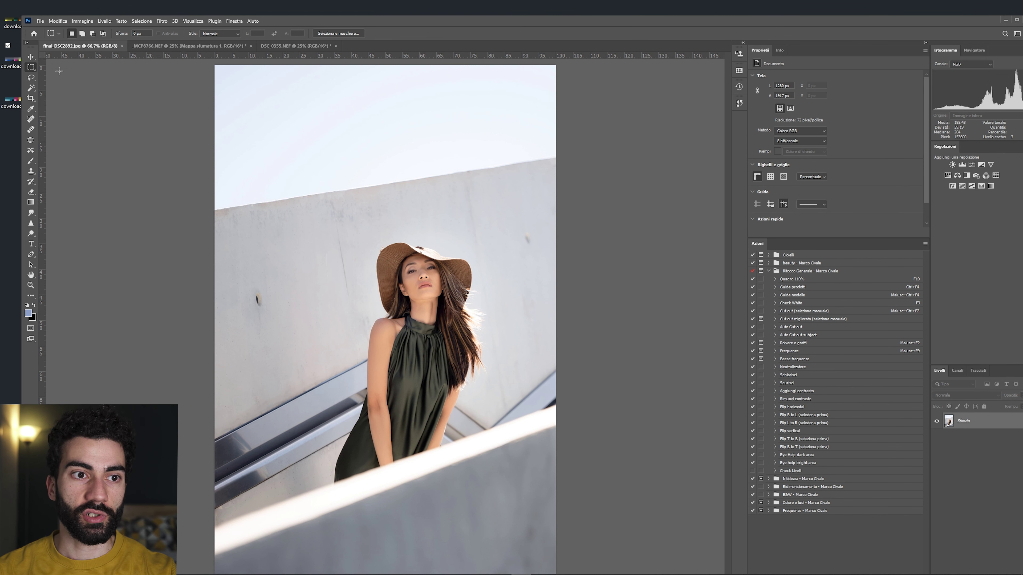
Place the palette PNG in the portrait, enlarged about 176% along the photo's top edge
{"action": "left_click_drag", "start_coordinate": [10, 99], "coordinate": [327, 165]}
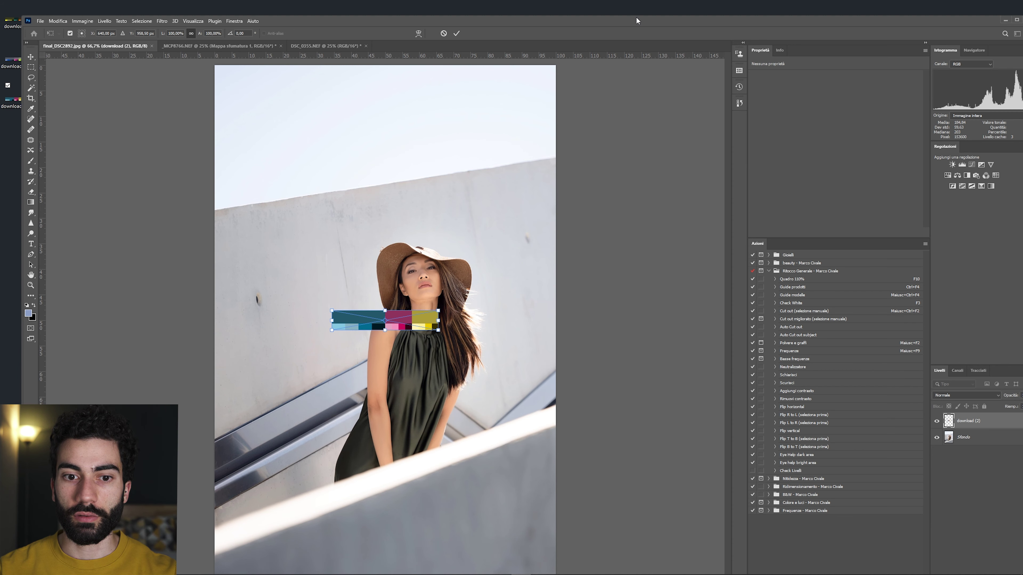
{"action": "double_click", "coordinate": [636, 21]}
{"action": "left_click_drag", "start_coordinate": [363, 294], "coordinate": [370, 61]}
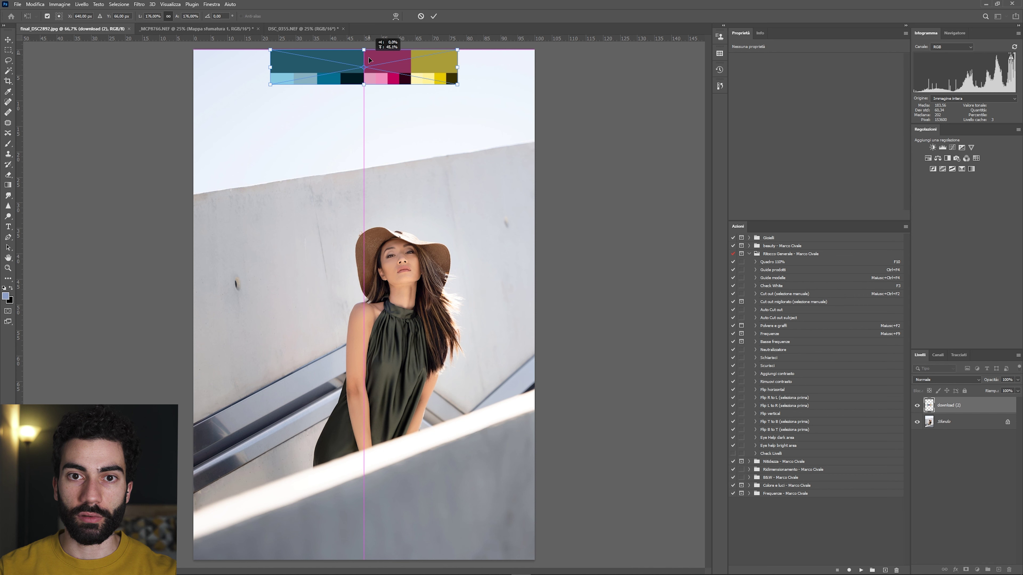
{"action": "key", "text": "Return"}
{"action": "key", "text": "m"}
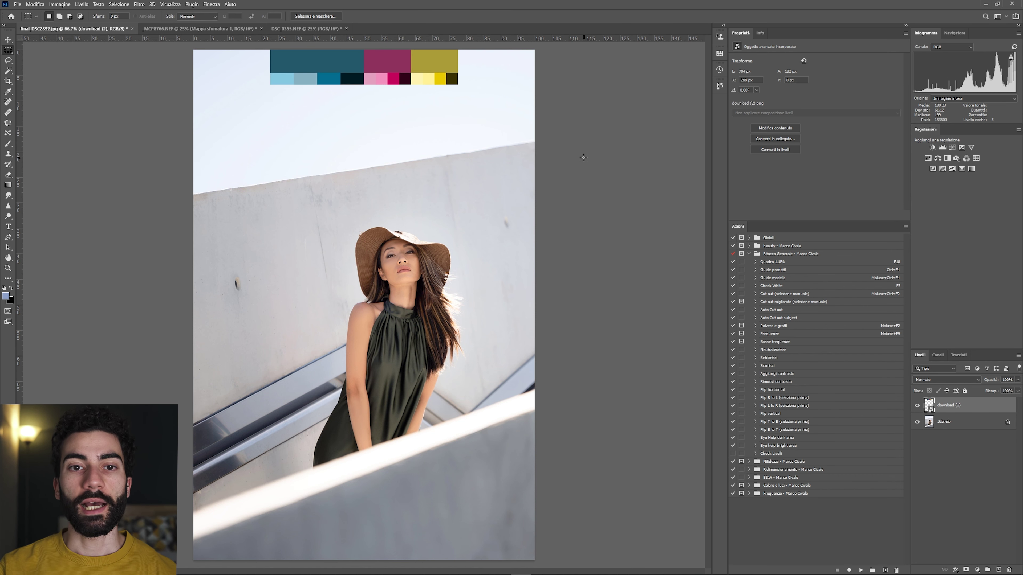
{"action": "left_click", "coordinate": [966, 428]}
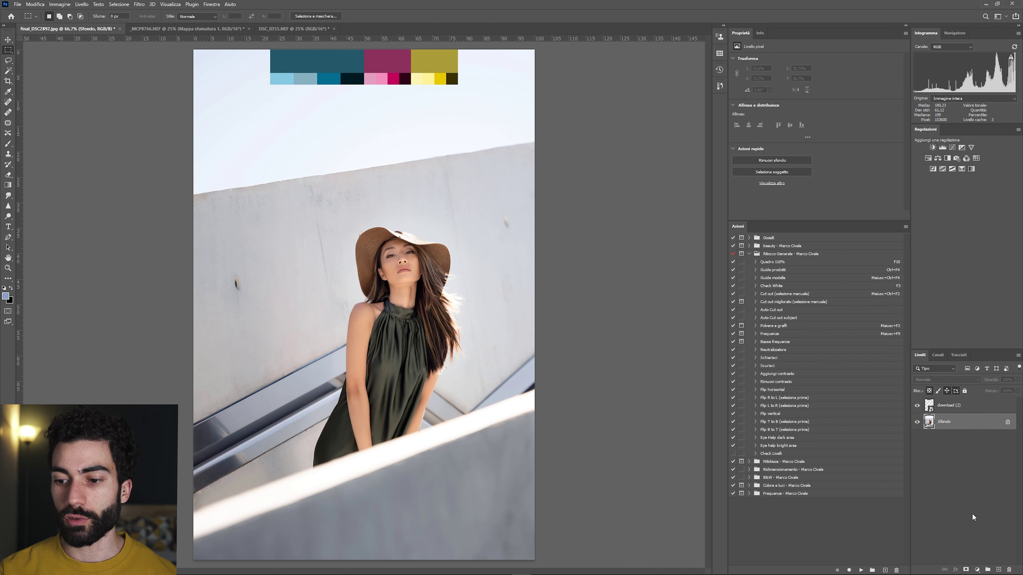
Add a Gradient Map adjustment layer above the photo and open its Gradient Editor
{"action": "left_click", "coordinate": [978, 570]}
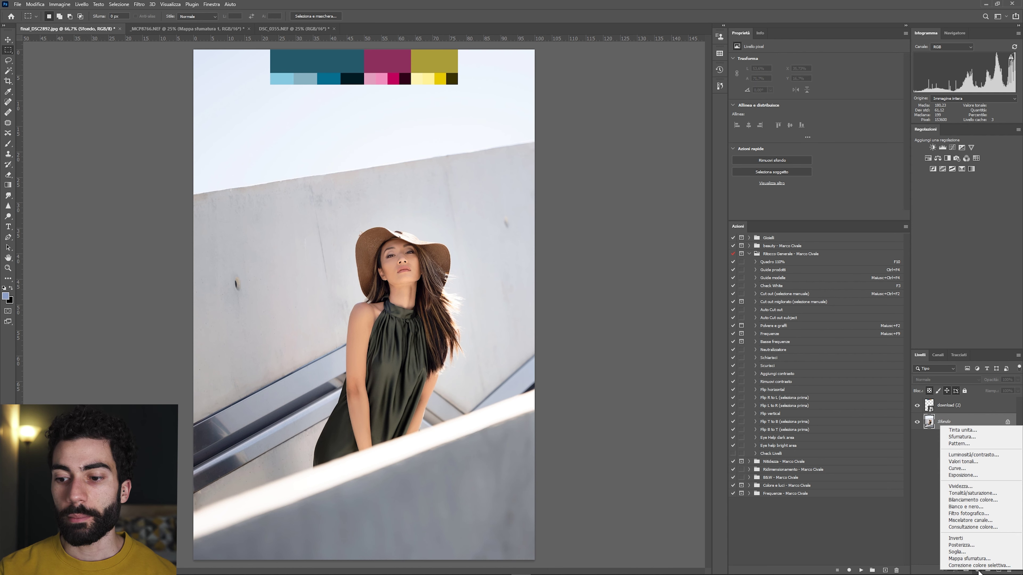
{"action": "left_click", "coordinate": [969, 559]}
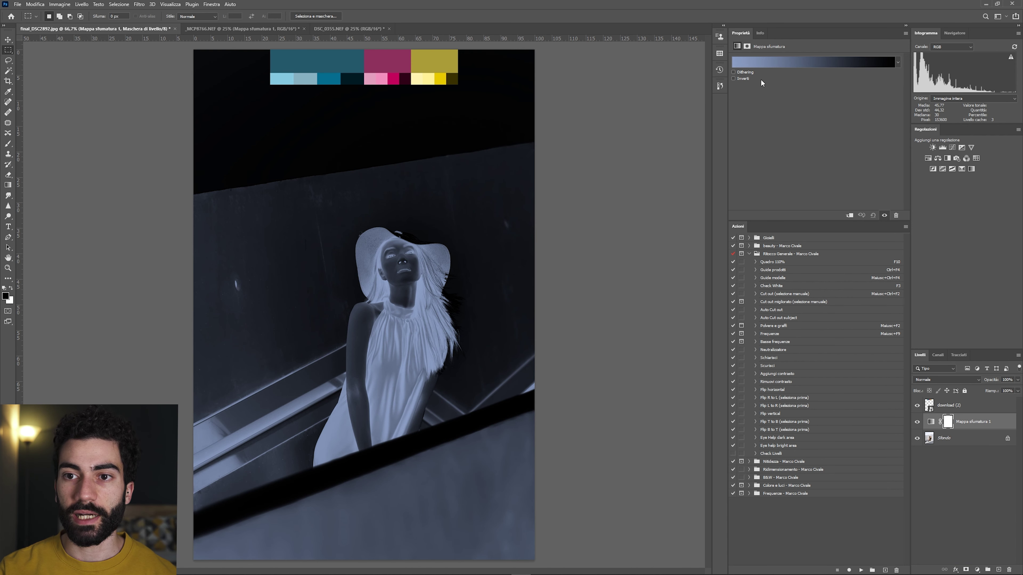
{"action": "left_click", "coordinate": [930, 422]}
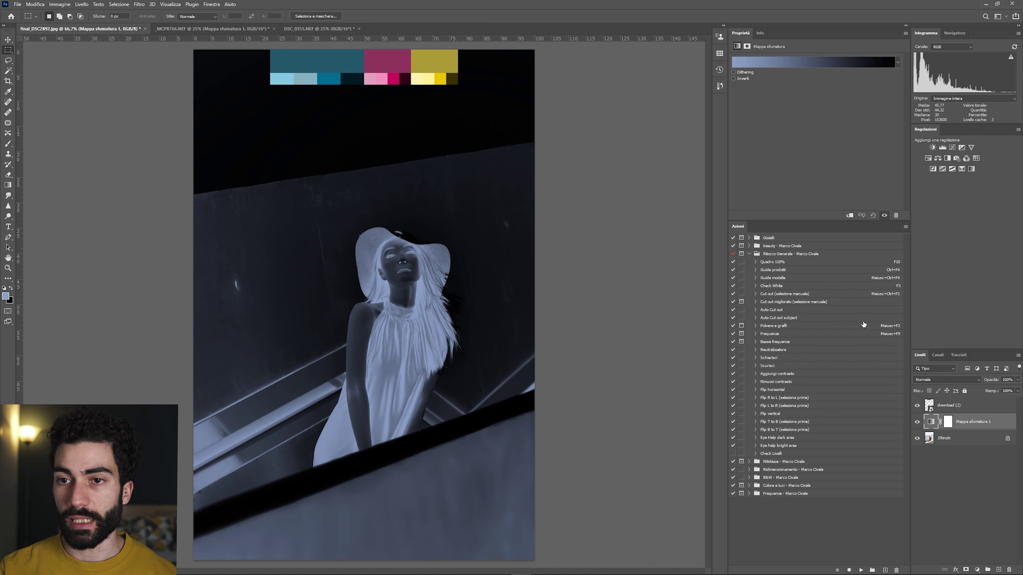
{"action": "left_click", "coordinate": [807, 60]}
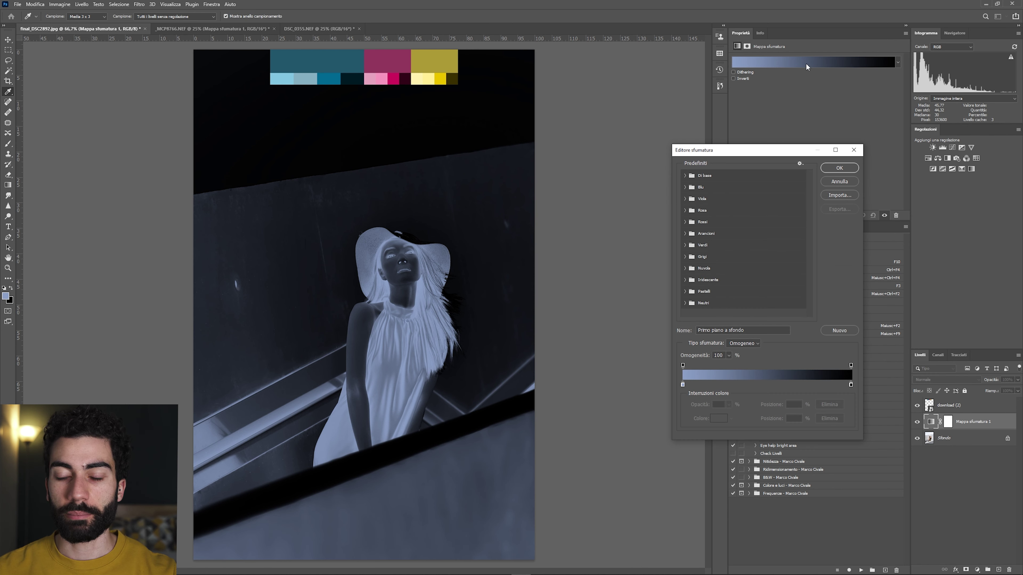
Set the left gradient stop to the palette's dark teal, slightly lightened
{"action": "double_click", "coordinate": [683, 385]}
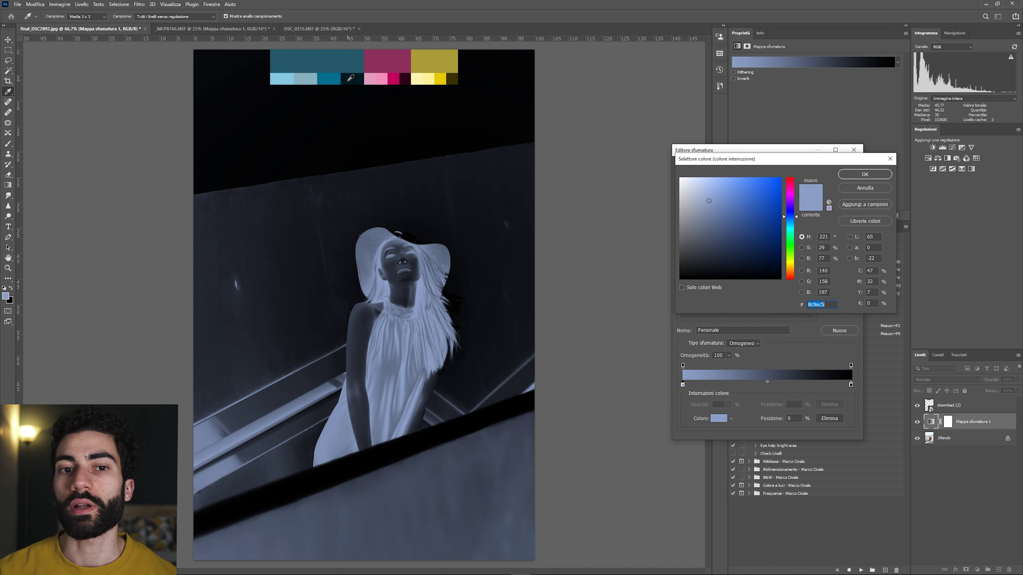
{"action": "left_click", "coordinate": [349, 82]}
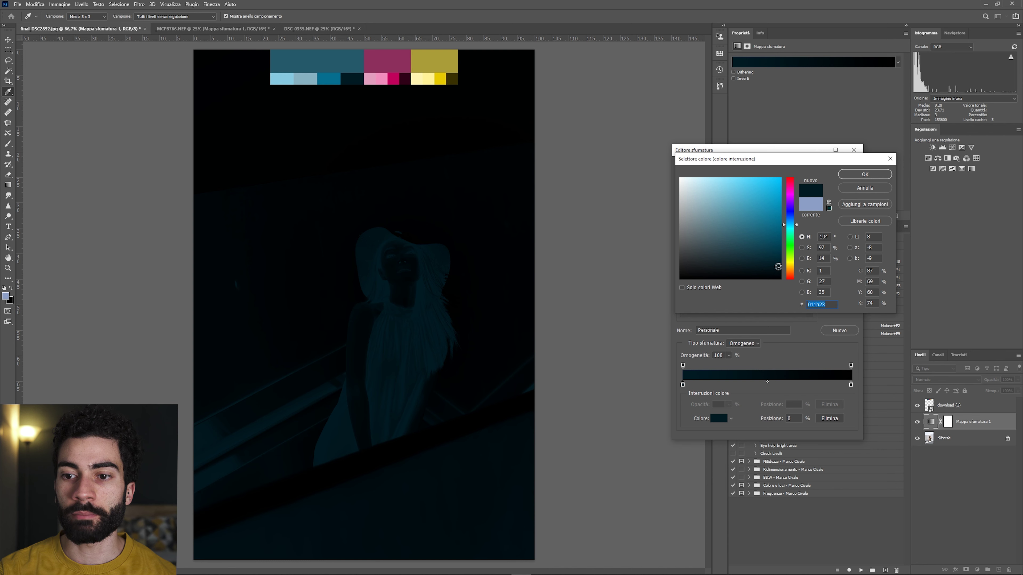
{"action": "left_click_drag", "start_coordinate": [778, 265], "coordinate": [780, 258]}
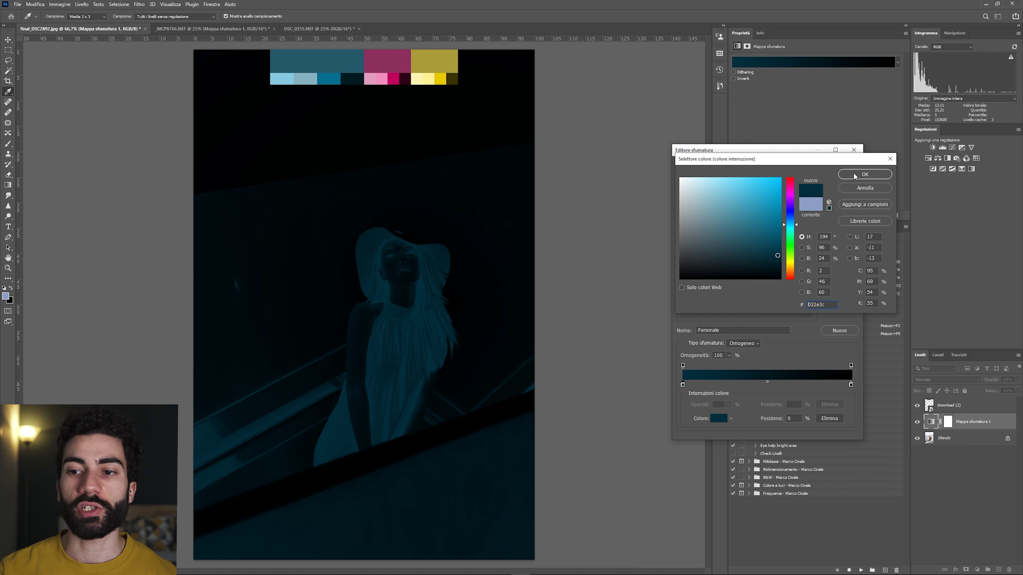
{"action": "left_click", "coordinate": [854, 176]}
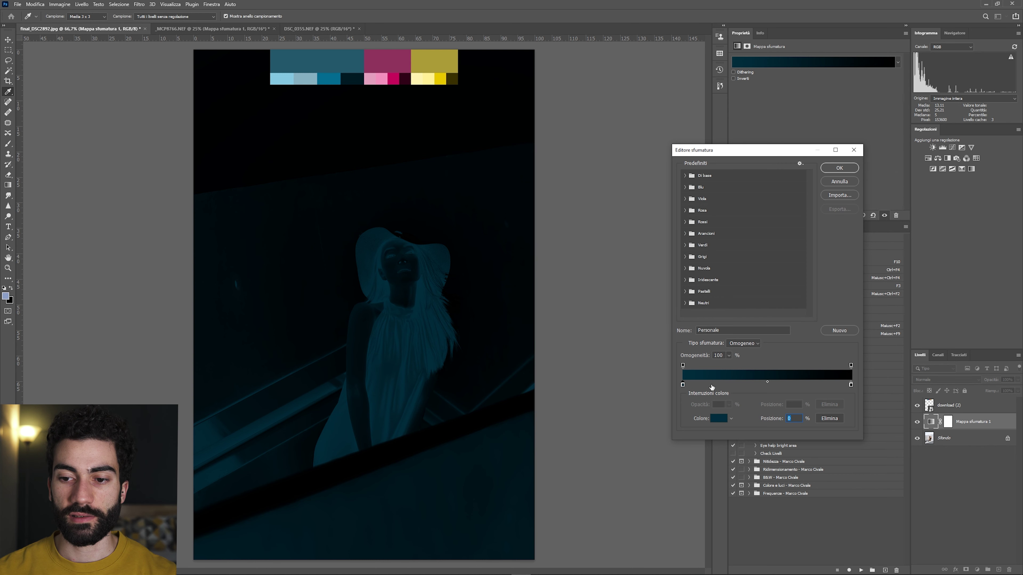
Set the right gradient stop to the palette's saturated yellow, slightly desaturated
{"action": "double_click", "coordinate": [850, 385]}
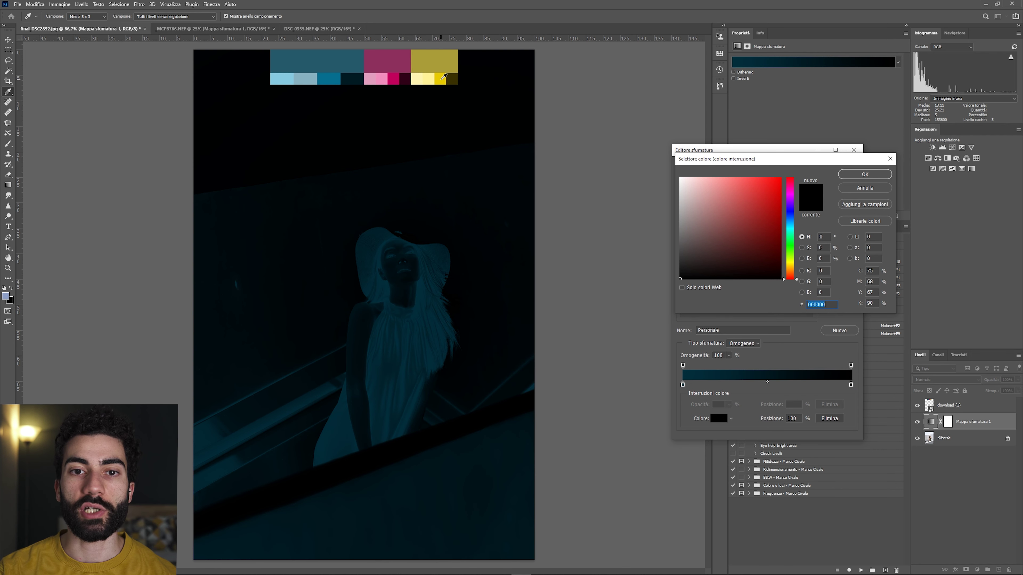
{"action": "left_click", "coordinate": [444, 77]}
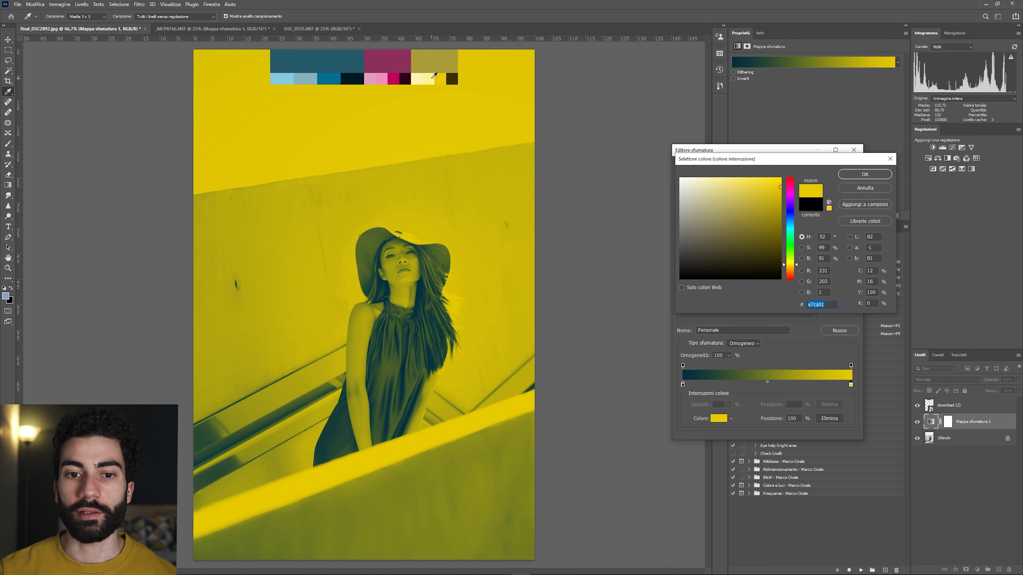
{"action": "left_click", "coordinate": [433, 77]}
{"action": "left_click", "coordinate": [442, 78]}
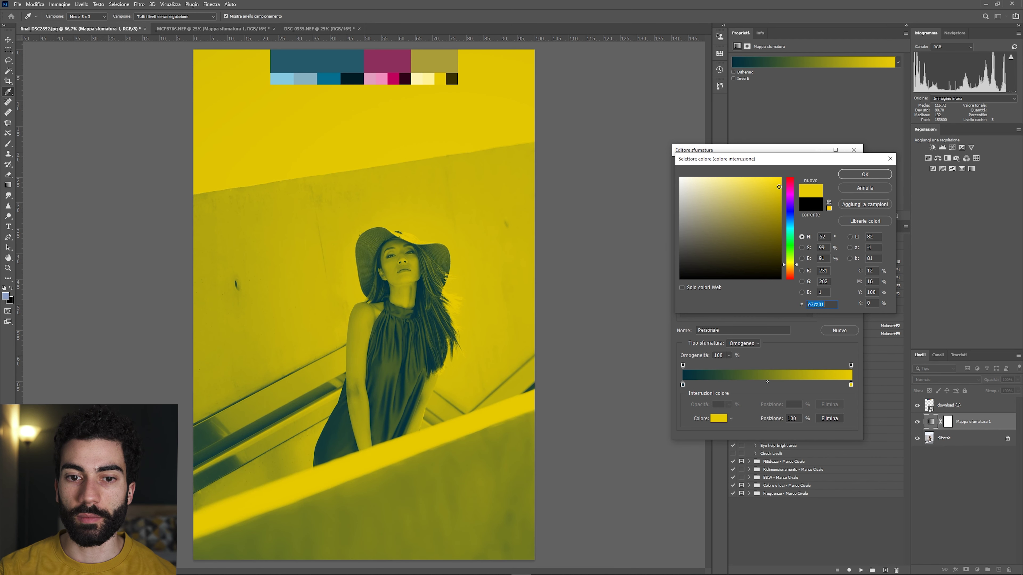
{"action": "left_click_drag", "start_coordinate": [779, 187], "coordinate": [748, 191]}
{"action": "left_click", "coordinate": [872, 174]}
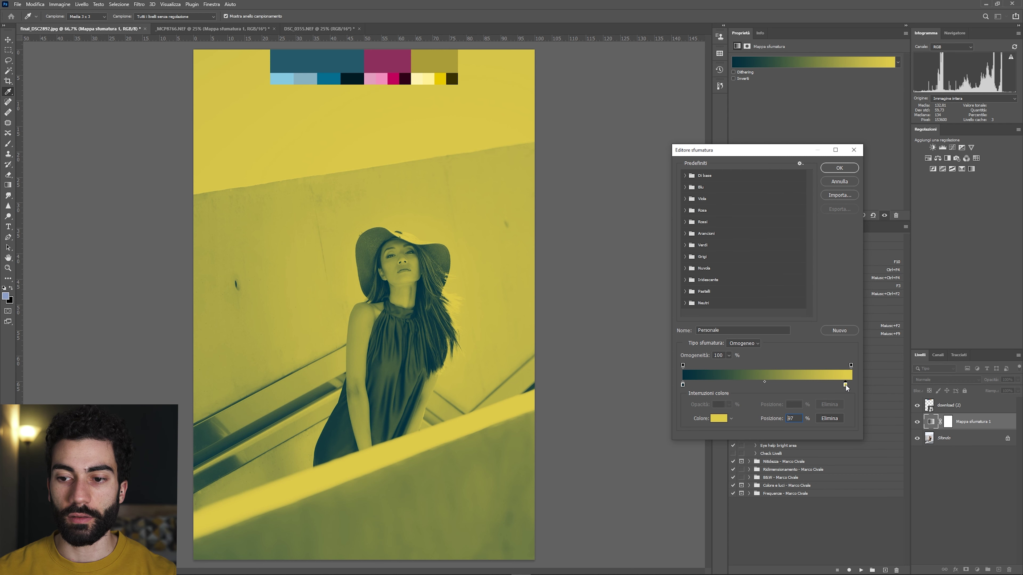
Duplicate the yellow stop to 52% and recolour it to the palette magenta with reduced saturation
{"action": "key", "text": "alt"}
{"action": "left_click_drag", "start_coordinate": [850, 385], "coordinate": [774, 385]}
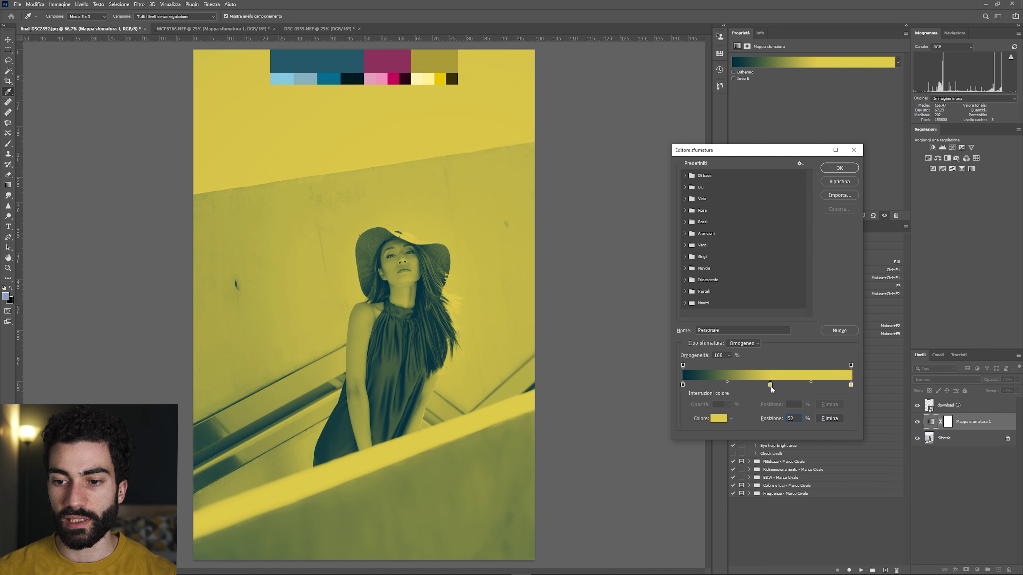
{"action": "left_click_drag", "start_coordinate": [770, 386], "coordinate": [771, 385]}
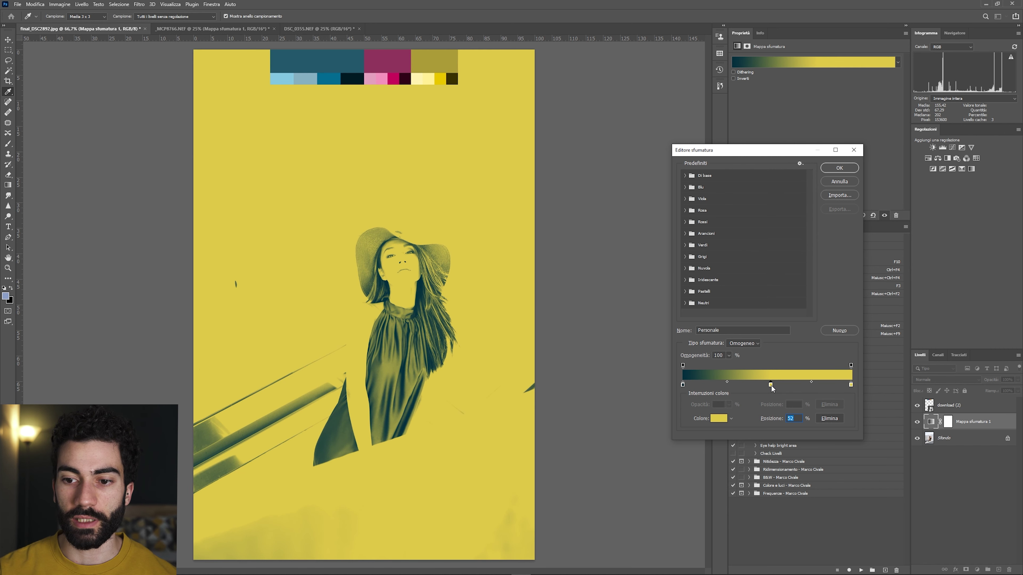
{"action": "double_click", "coordinate": [771, 385]}
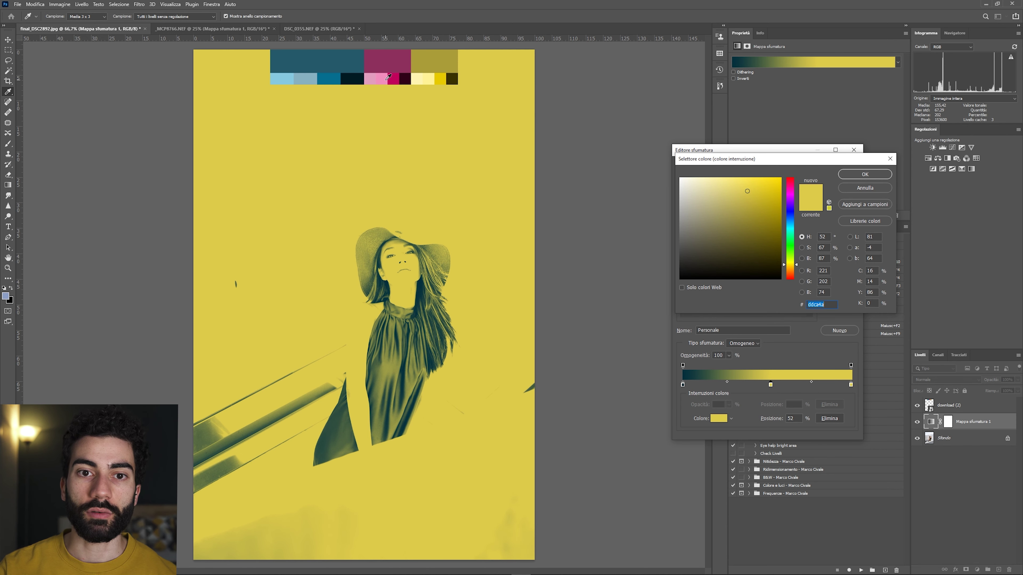
{"action": "left_click", "coordinate": [392, 76]}
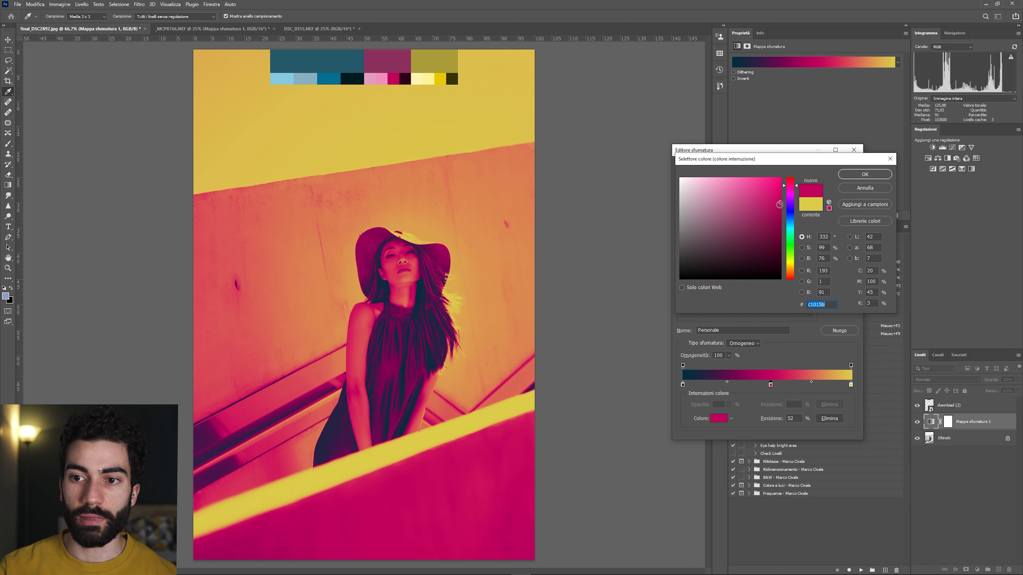
{"action": "left_click_drag", "start_coordinate": [779, 203], "coordinate": [762, 203]}
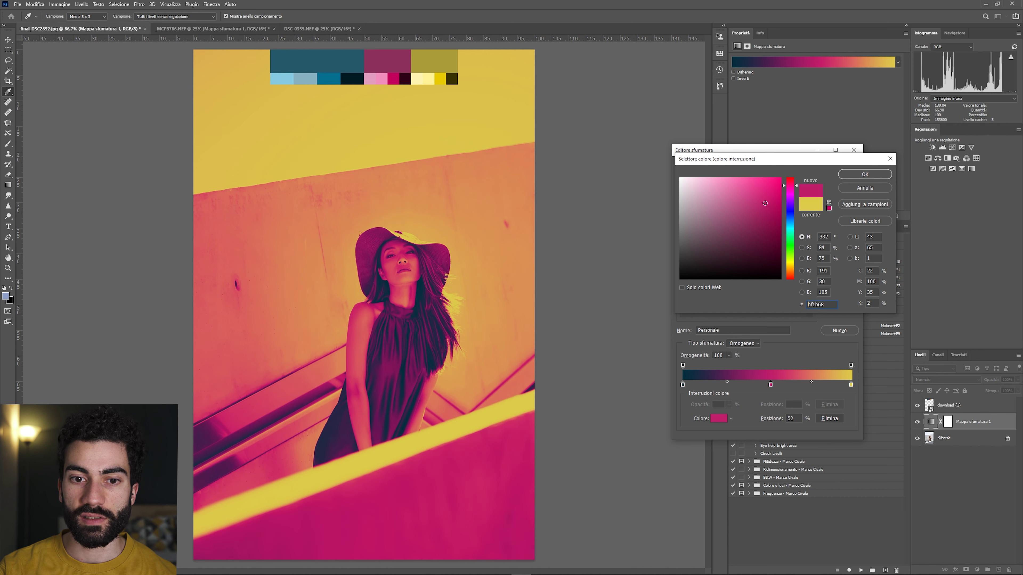
{"action": "left_click", "coordinate": [878, 176]}
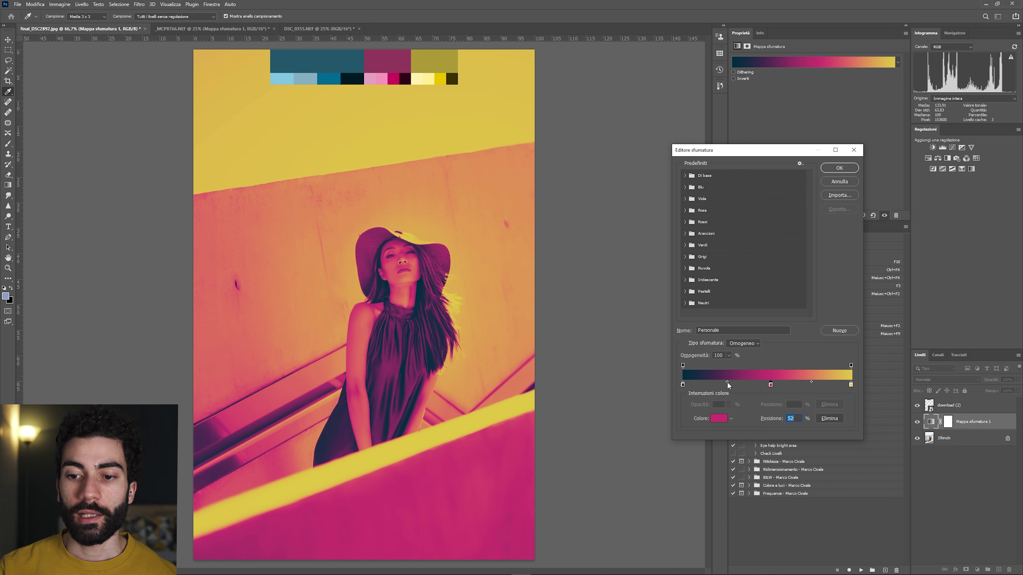
Shift both gradient midpoints and the magenta stop slightly right, then apply the gradient
{"action": "mouse_move", "coordinate": [727, 382]}
{"action": "left_mouse_down"}
{"action": "mouse_move", "coordinate": [740, 381]}
{"action": "mouse_move", "coordinate": [711, 386]}
{"action": "mouse_move", "coordinate": [734, 386]}
{"action": "left_mouse_up"}
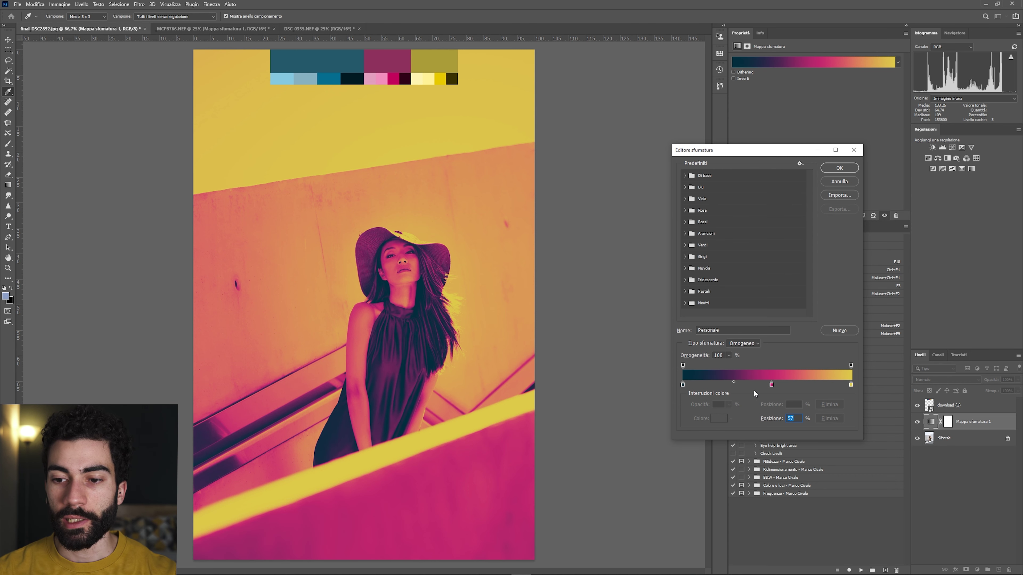
{"action": "left_click_drag", "start_coordinate": [772, 385], "coordinate": [774, 385]}
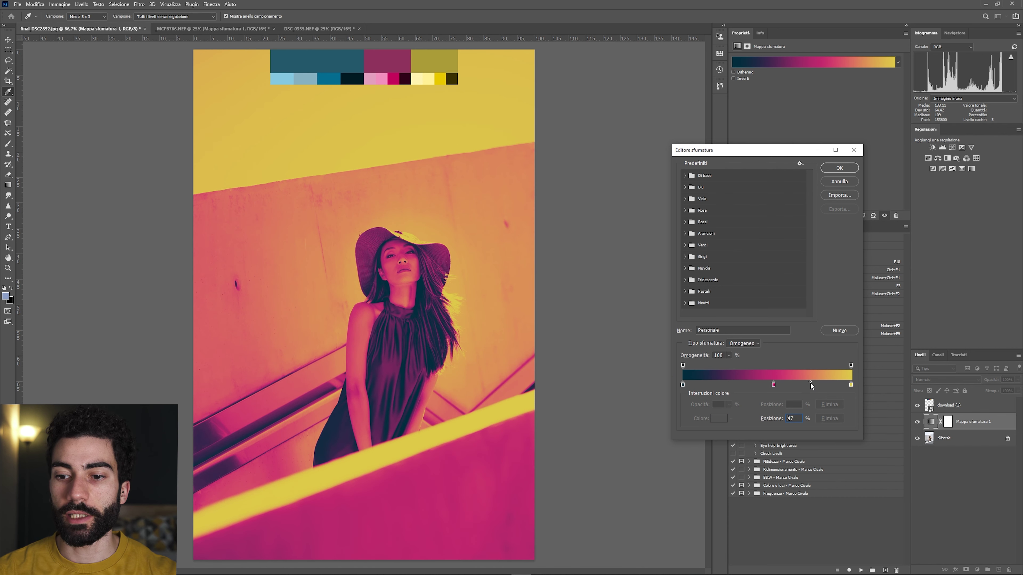
{"action": "mouse_move", "coordinate": [815, 382]}
{"action": "left_mouse_down"}
{"action": "mouse_move", "coordinate": [824, 383]}
{"action": "mouse_move", "coordinate": [782, 385]}
{"action": "left_mouse_up"}
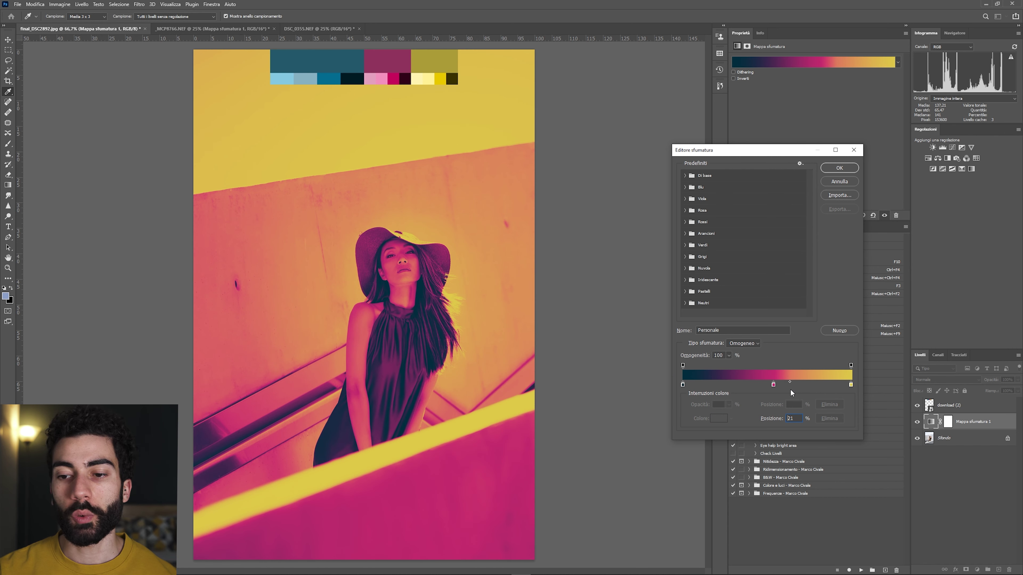
{"action": "left_click_drag", "start_coordinate": [783, 392], "coordinate": [788, 393]}
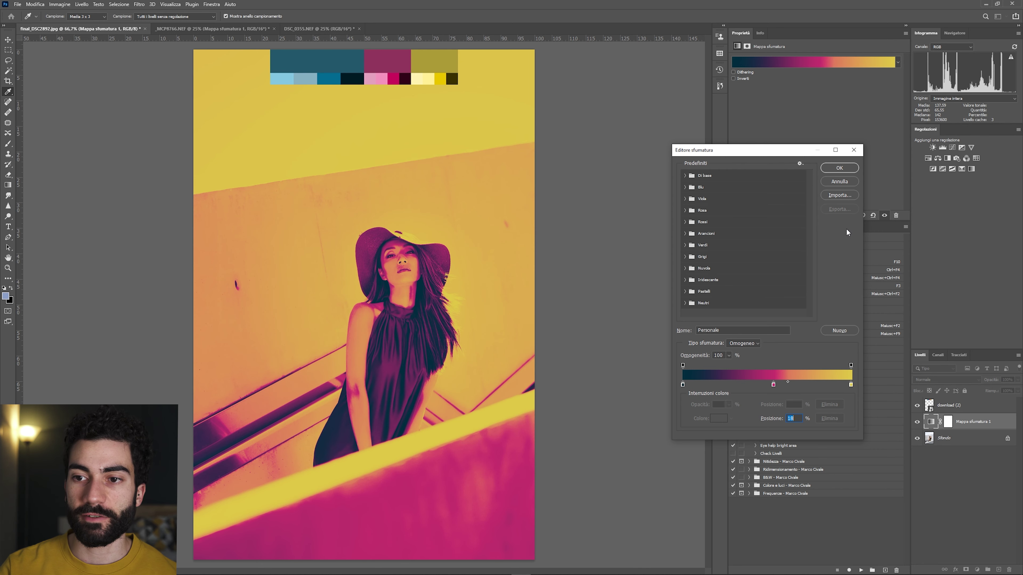
{"action": "left_click", "coordinate": [840, 168]}
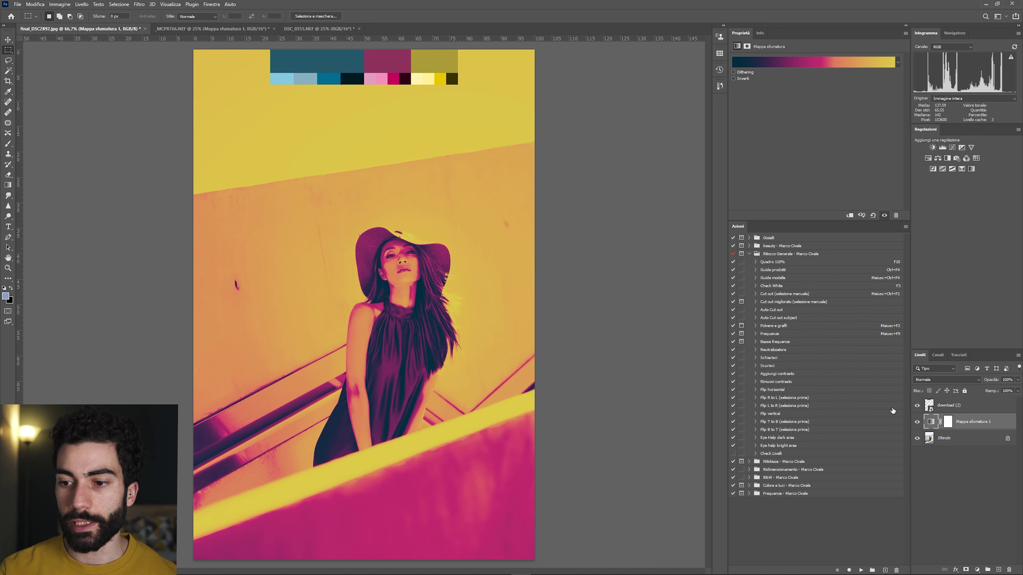
Blend the gradient map layer in Luce lineare at about 34% opacity
{"action": "left_click", "coordinate": [922, 380]}
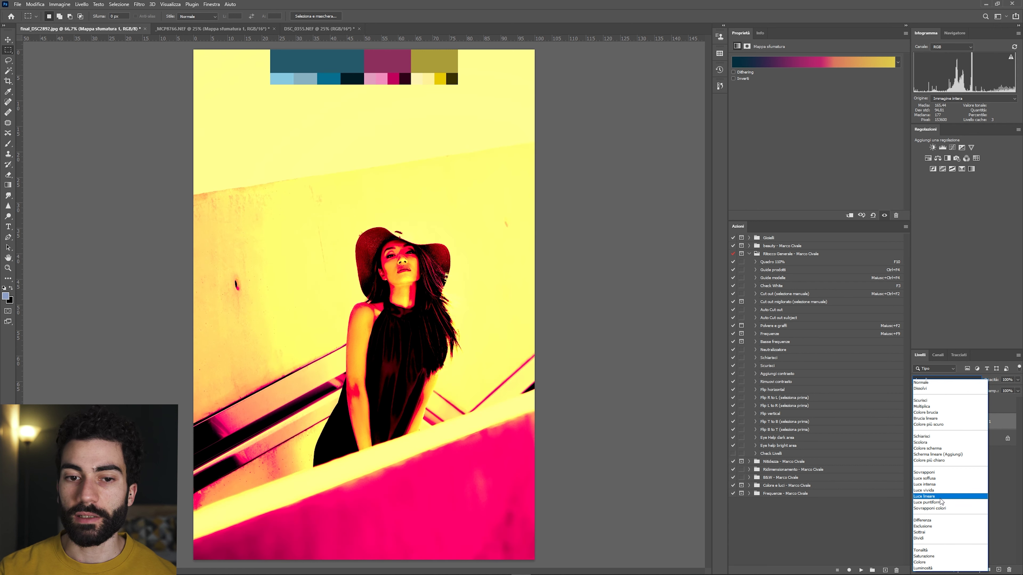
{"action": "left_click", "coordinate": [940, 497]}
{"action": "left_click_drag", "start_coordinate": [992, 380], "coordinate": [853, 391]}
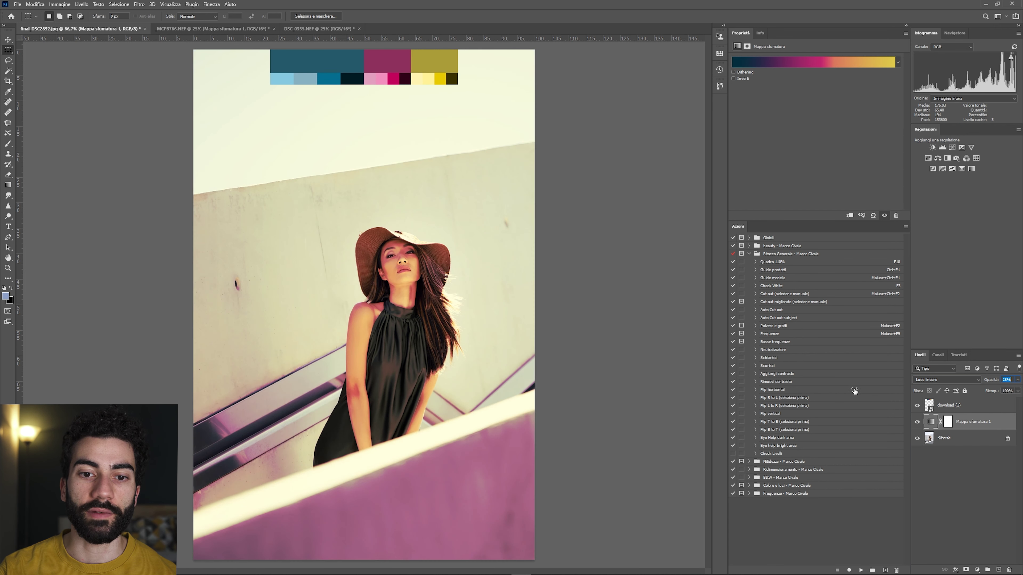
{"action": "left_click_drag", "start_coordinate": [855, 391], "coordinate": [859, 390]}
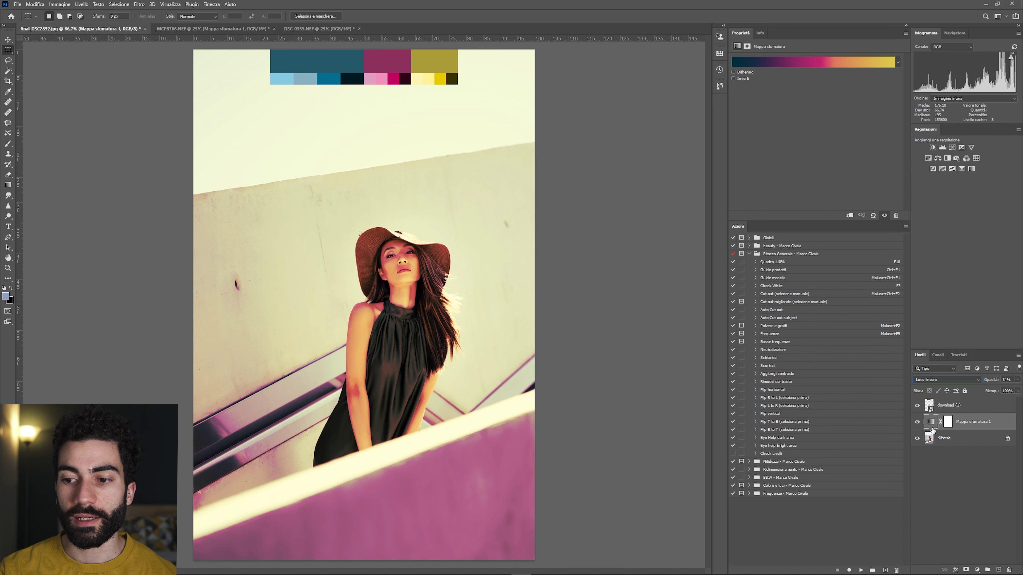
Remove the stray blue stop, add a pink stop at 20%, and set layer opacity to 11%
{"action": "left_click", "coordinate": [806, 62]}
{"action": "left_click", "coordinate": [773, 385]}
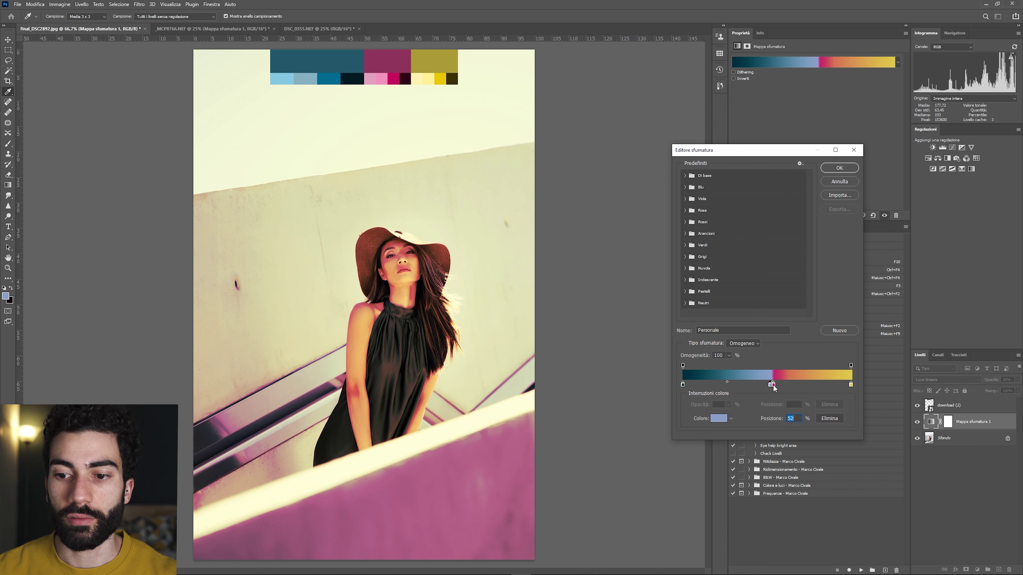
{"action": "mouse_move", "coordinate": [772, 385]}
{"action": "left_mouse_down"}
{"action": "mouse_move", "coordinate": [772, 404]}
{"action": "mouse_move", "coordinate": [807, 381]}
{"action": "left_mouse_up"}
{"action": "left_click", "coordinate": [773, 385]}
{"action": "left_click_drag", "start_coordinate": [728, 381], "coordinate": [721, 382]}
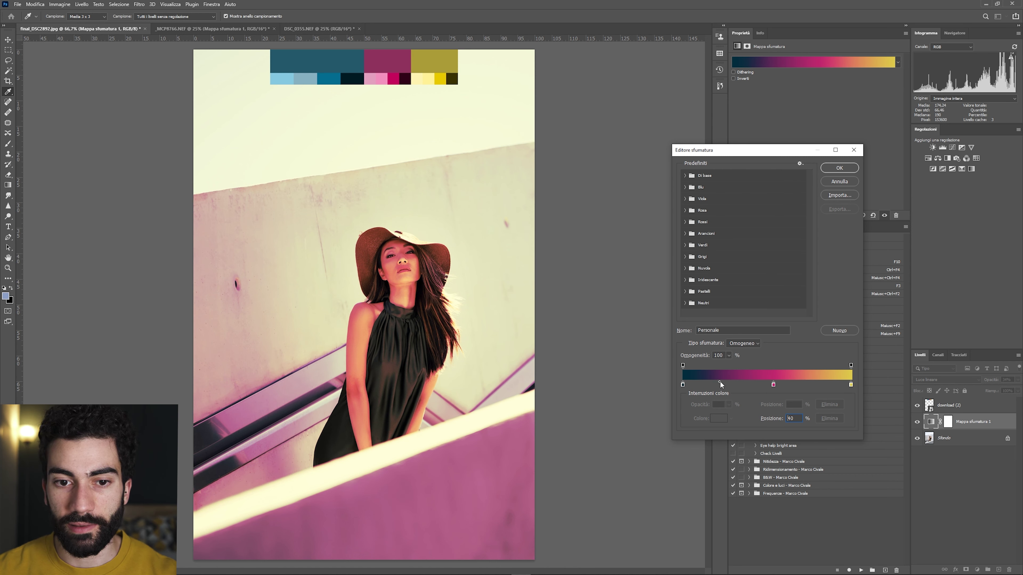
{"action": "left_click", "coordinate": [716, 384]}
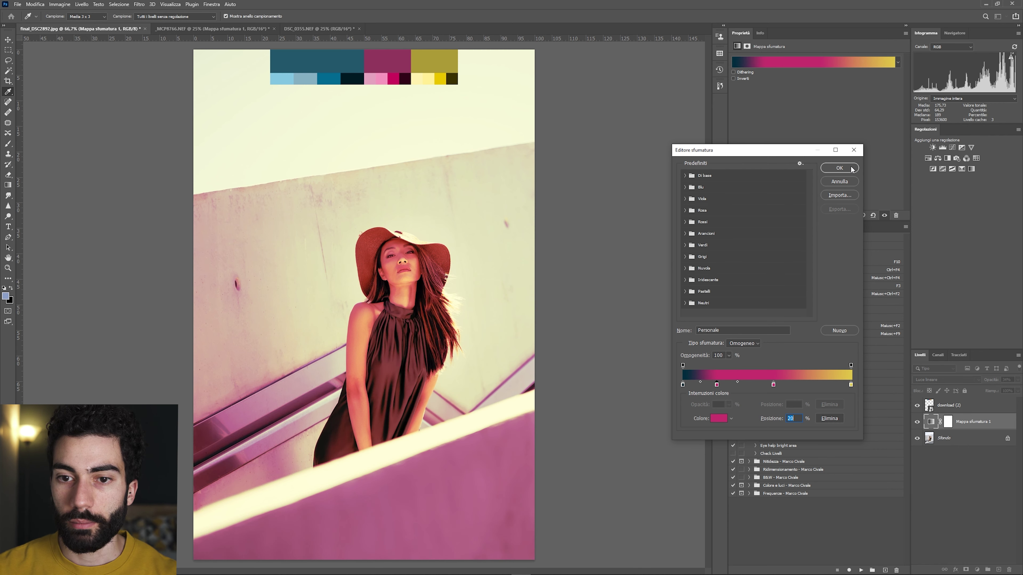
{"action": "left_click", "coordinate": [842, 169]}
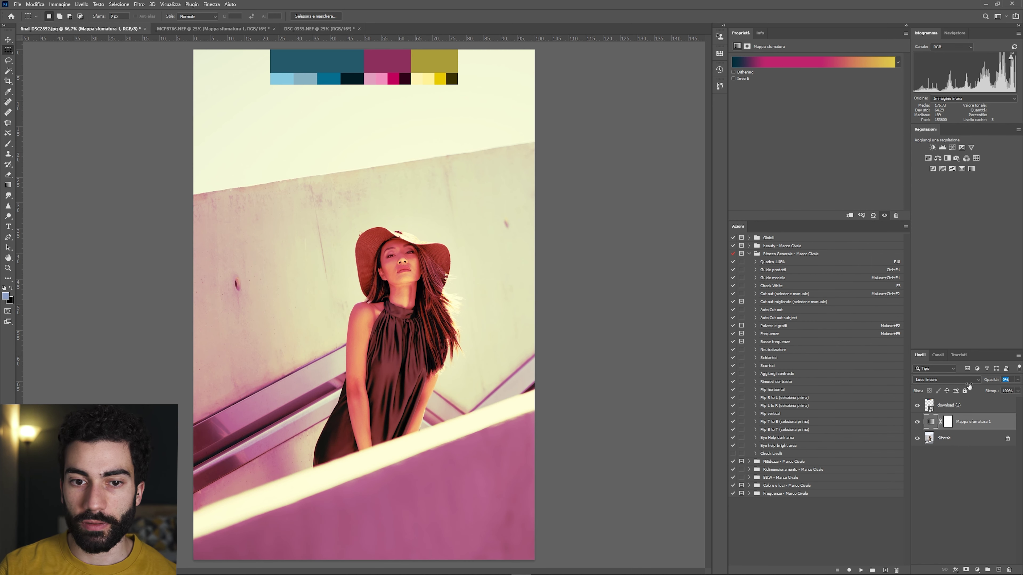
{"action": "type", "text": "11"}
{"action": "key", "text": "Return"}
Compare the photo with and without the gradient map, trying Normale blend at about 66% opacity
{"action": "left_click_drag", "start_coordinate": [992, 382], "coordinate": [993, 382]}
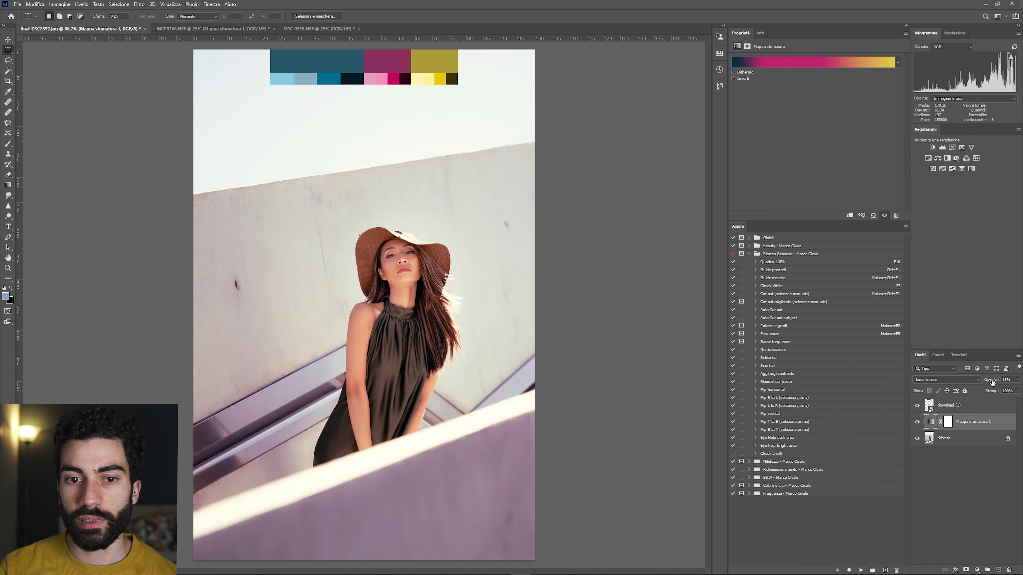
{"action": "left_click", "coordinate": [918, 422]}
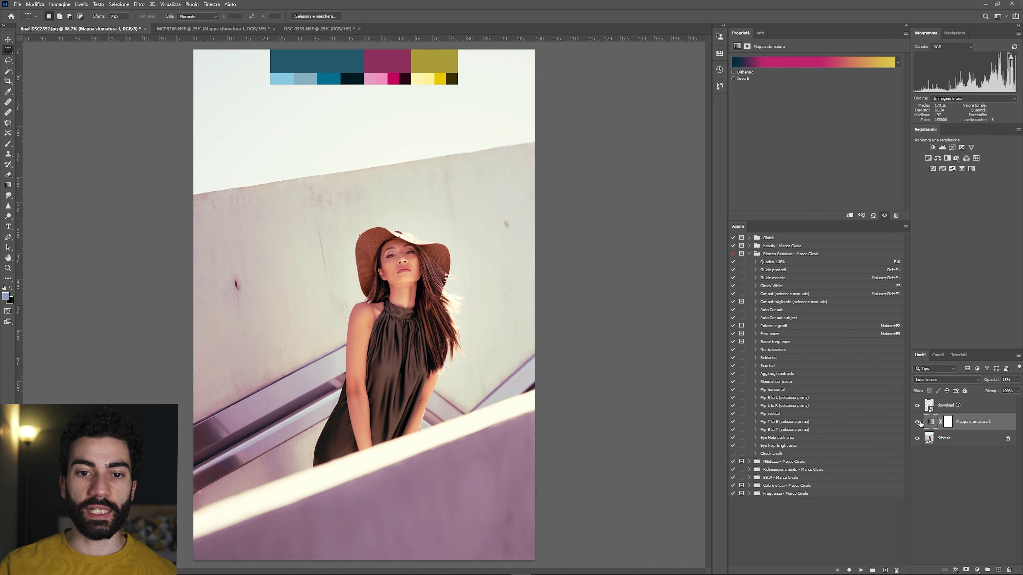
{"action": "left_click", "coordinate": [917, 422]}
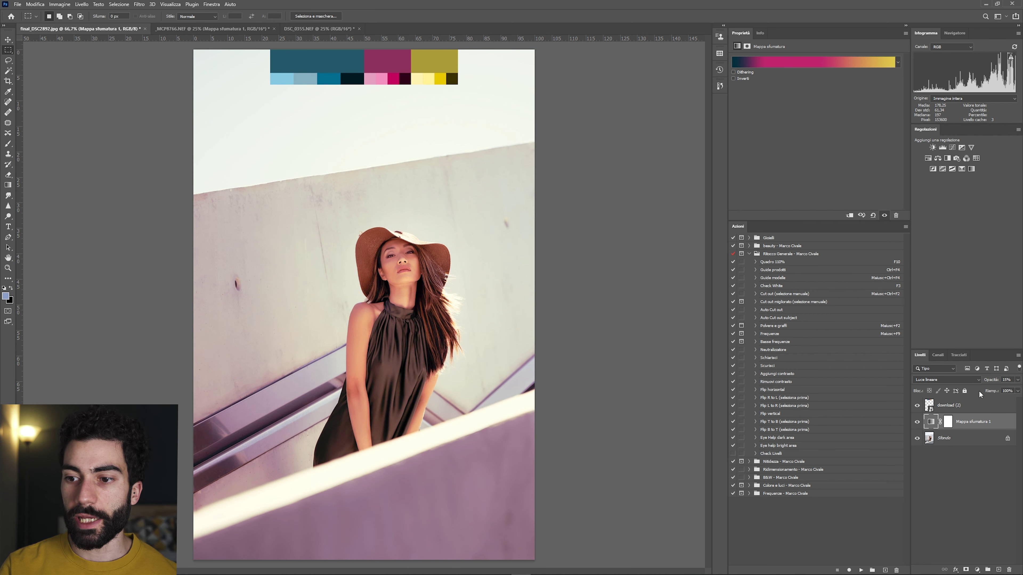
{"action": "left_click", "coordinate": [976, 380]}
{"action": "left_click", "coordinate": [1004, 402]}
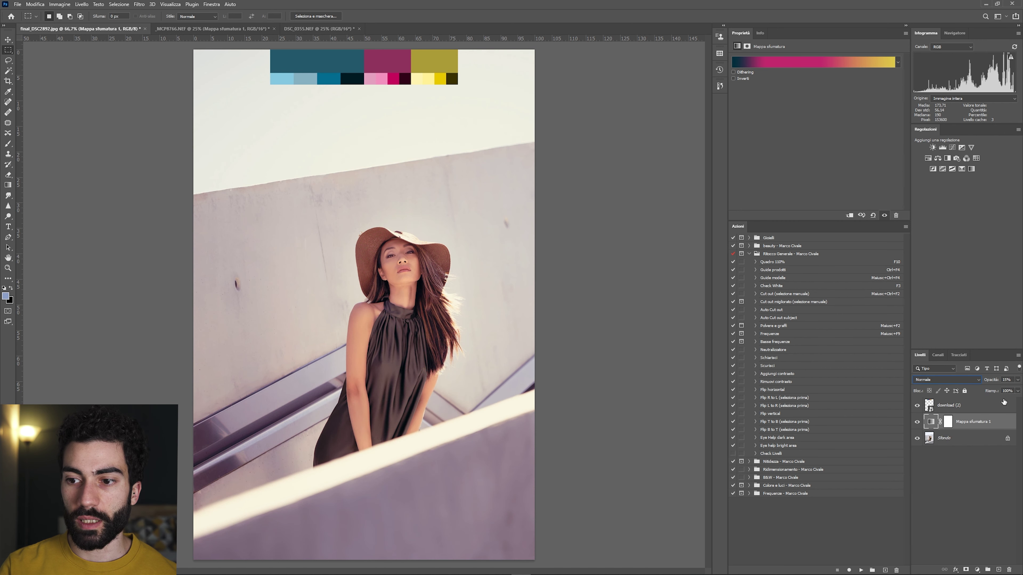
{"action": "left_click_drag", "start_coordinate": [995, 384], "coordinate": [991, 383]}
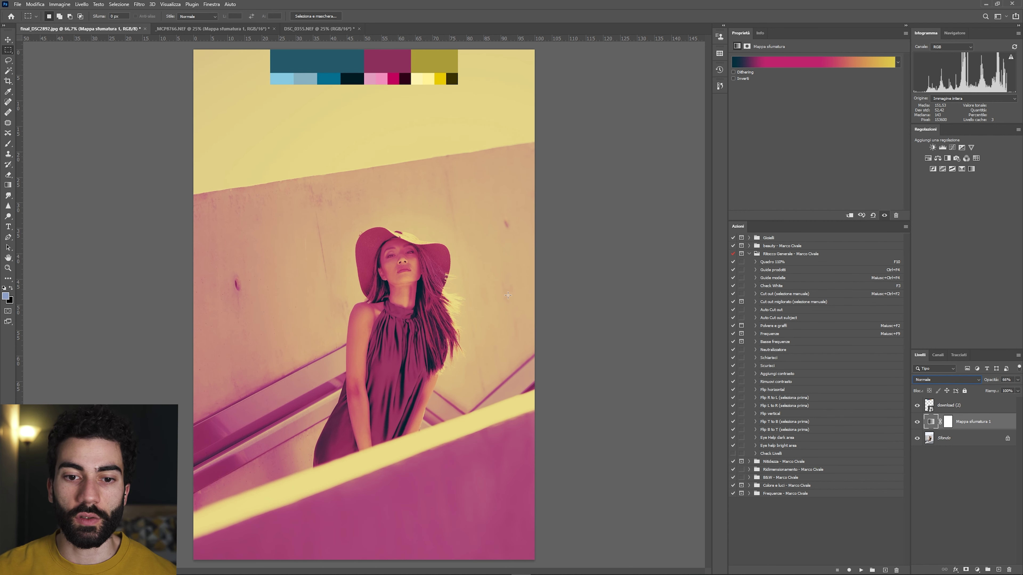
{"action": "left_click_drag", "start_coordinate": [1003, 380], "coordinate": [982, 381]}
Try the gradient map in Luce soffusa at 41%, then Normale at full opacity
{"action": "left_click", "coordinate": [958, 380]}
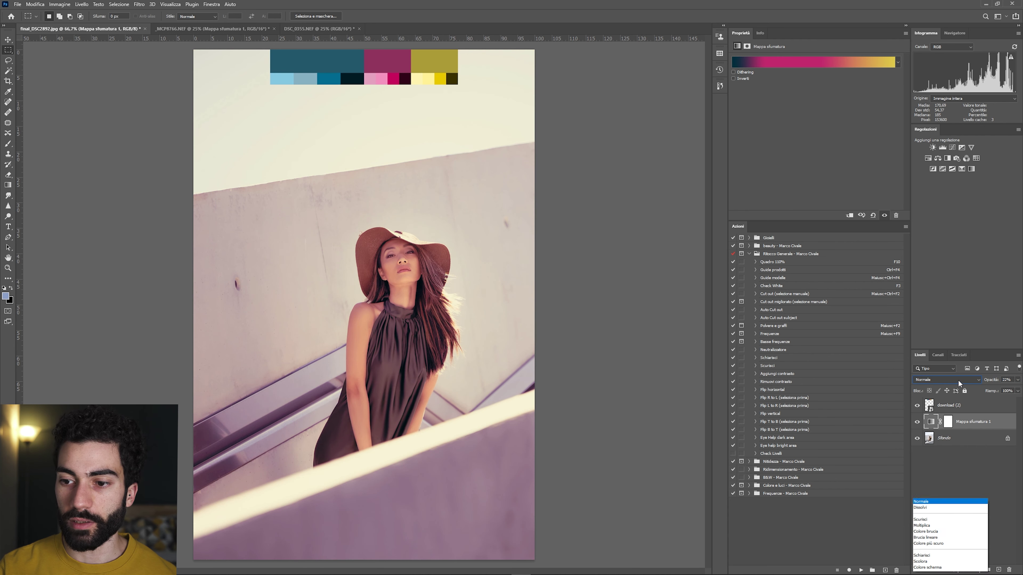
{"action": "left_click", "coordinate": [941, 478]}
{"action": "left_click_drag", "start_coordinate": [992, 381], "coordinate": [996, 381]}
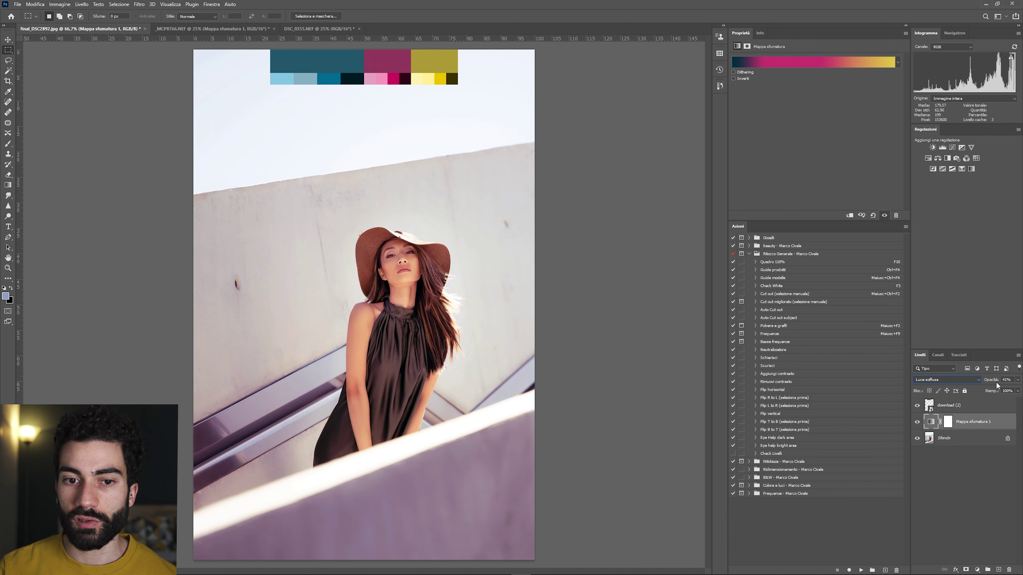
{"action": "left_click", "coordinate": [917, 422]}
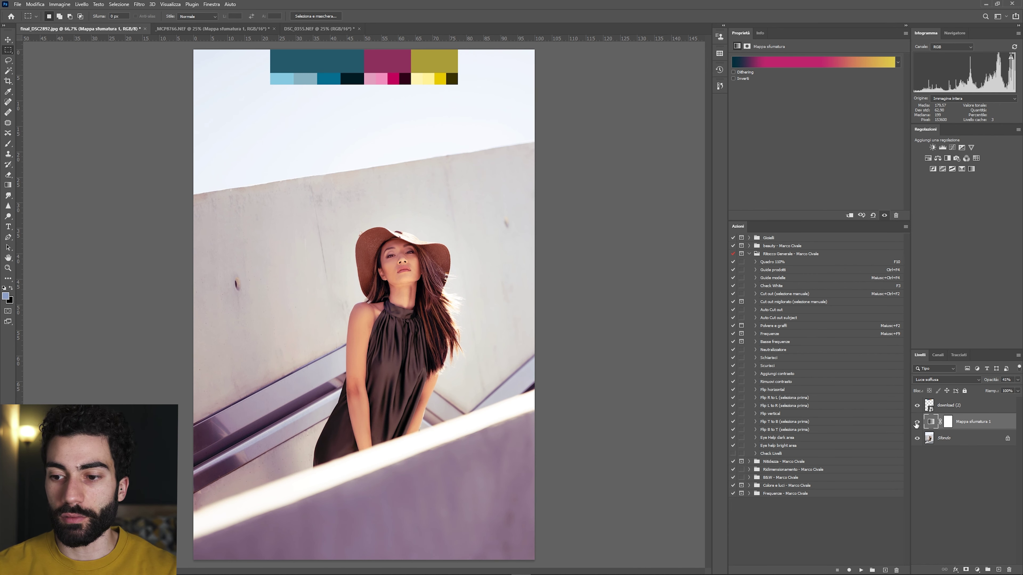
{"action": "left_click", "coordinate": [946, 380]}
{"action": "left_click", "coordinate": [981, 382]}
{"action": "left_click_drag", "start_coordinate": [992, 380], "coordinate": [1017, 380]}
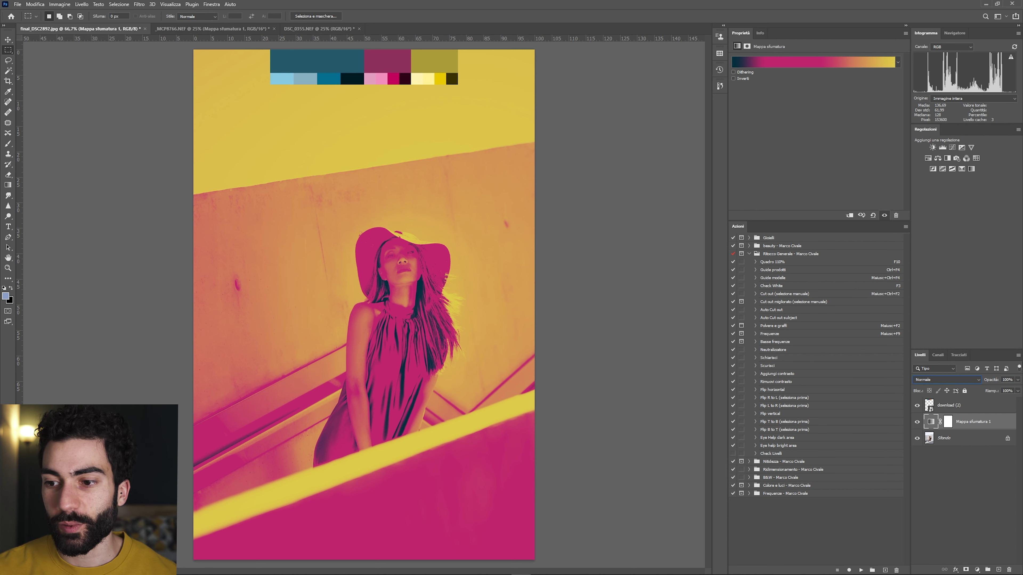
Set the gradient map to Luce soffusa at 28% opacity and compare with the original
{"action": "left_click", "coordinate": [960, 379]}
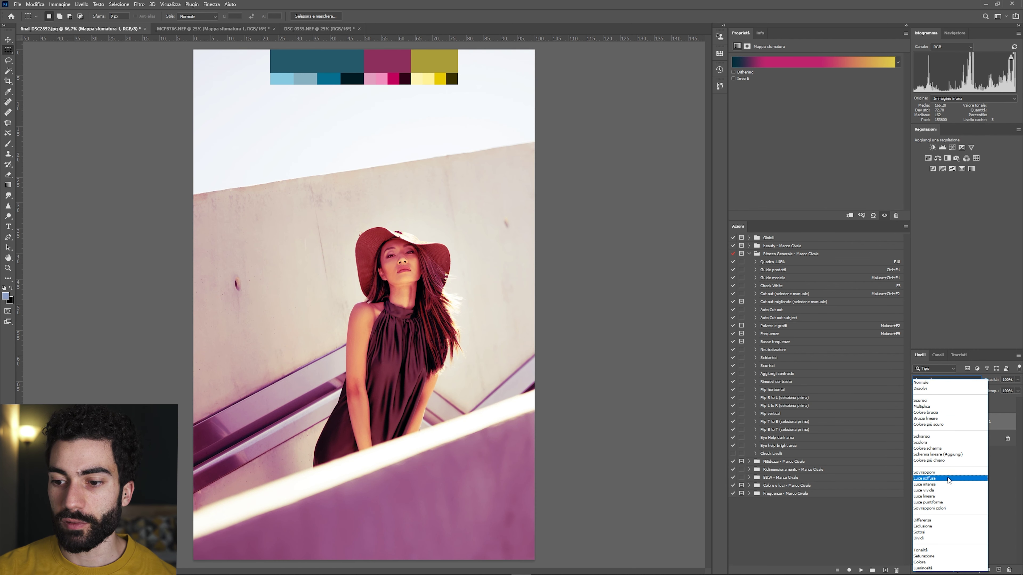
{"action": "left_click", "coordinate": [951, 478]}
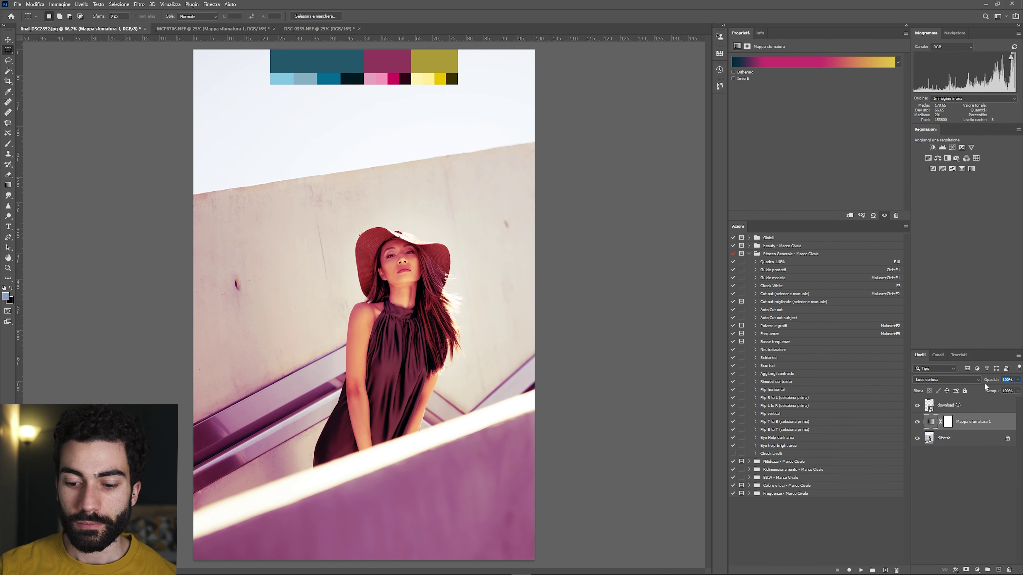
{"action": "type", "text": "15"}
{"action": "key", "text": "Return"}
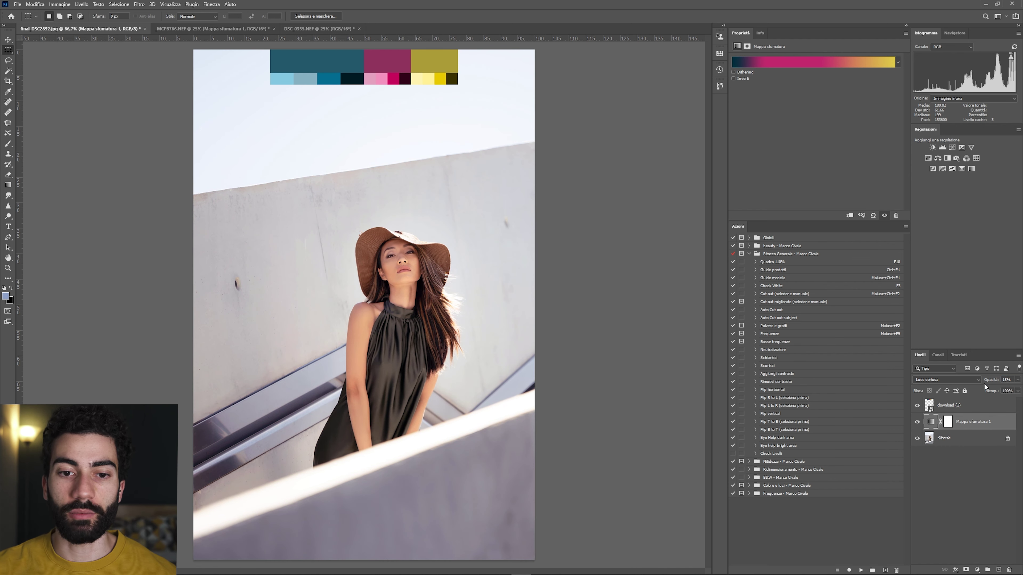
{"action": "left_click_drag", "start_coordinate": [986, 381], "coordinate": [992, 383]}
{"action": "left_click", "coordinate": [917, 422]}
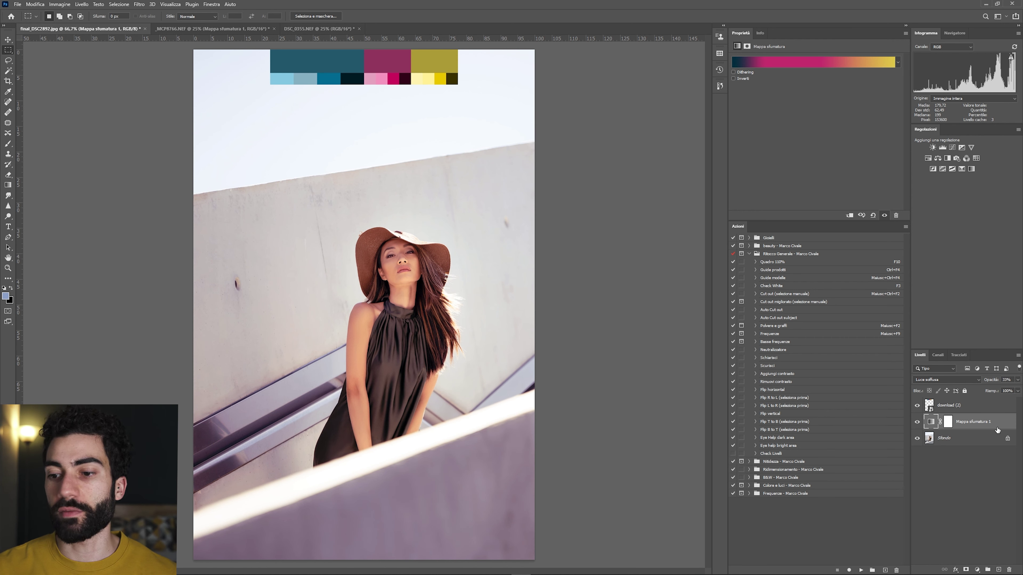
{"action": "left_click", "coordinate": [978, 570]}
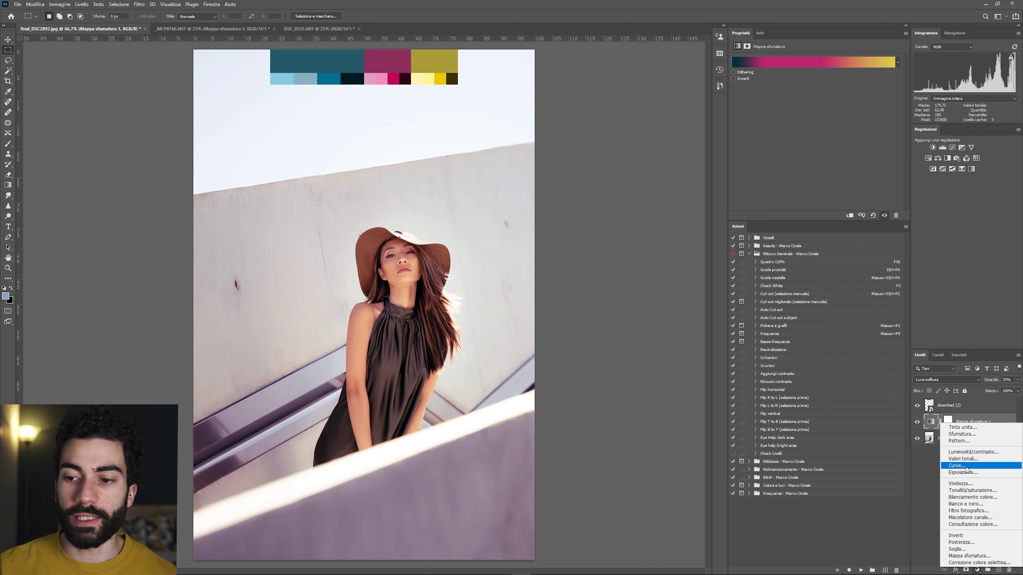
Try a darkening Curves layer, then delete the Curves and Gradient Map layers
{"action": "left_click", "coordinate": [966, 466]}
{"action": "left_click_drag", "start_coordinate": [797, 158], "coordinate": [823, 134]}
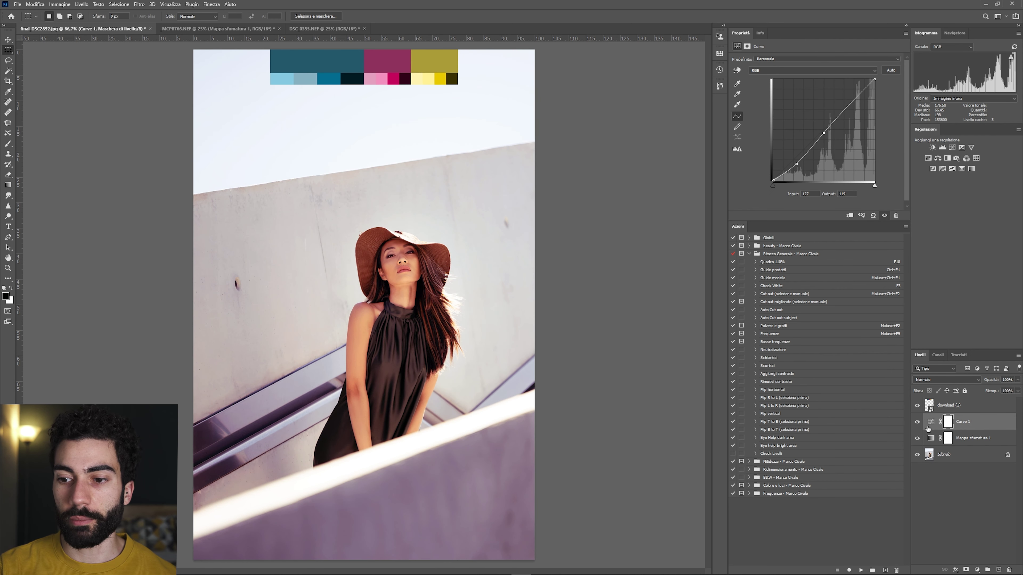
{"action": "left_click", "coordinate": [917, 423]}
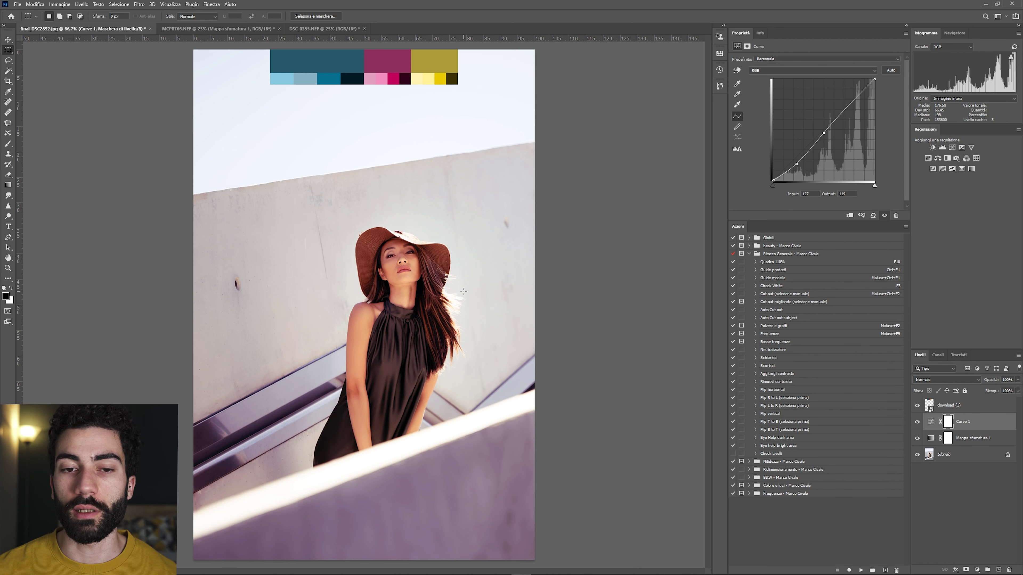
{"action": "key", "text": "Delete"}
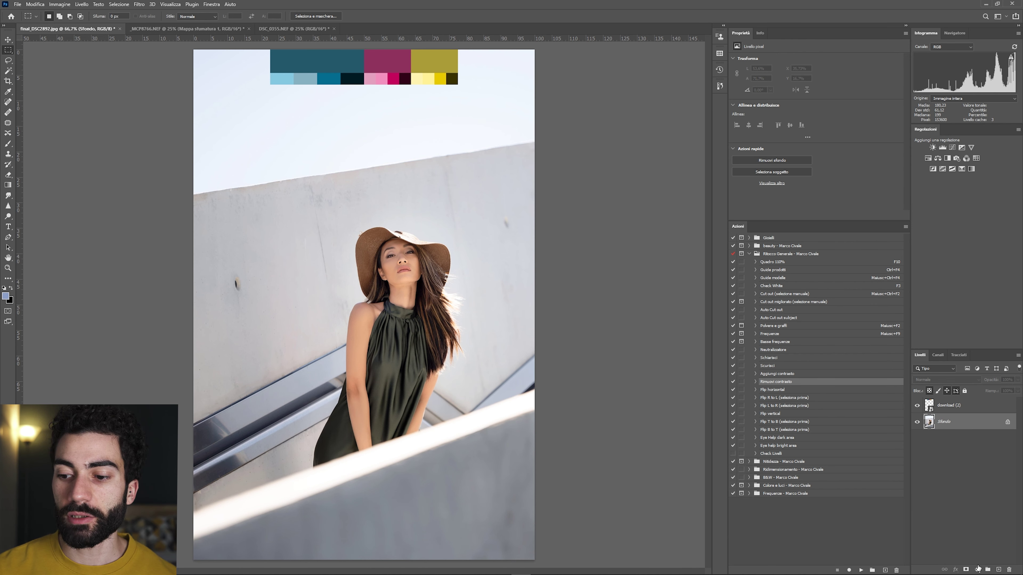
Add a Solid Color fill layer in the palette magenta c1015b
{"action": "left_click", "coordinate": [978, 569]}
{"action": "left_click", "coordinate": [985, 423]}
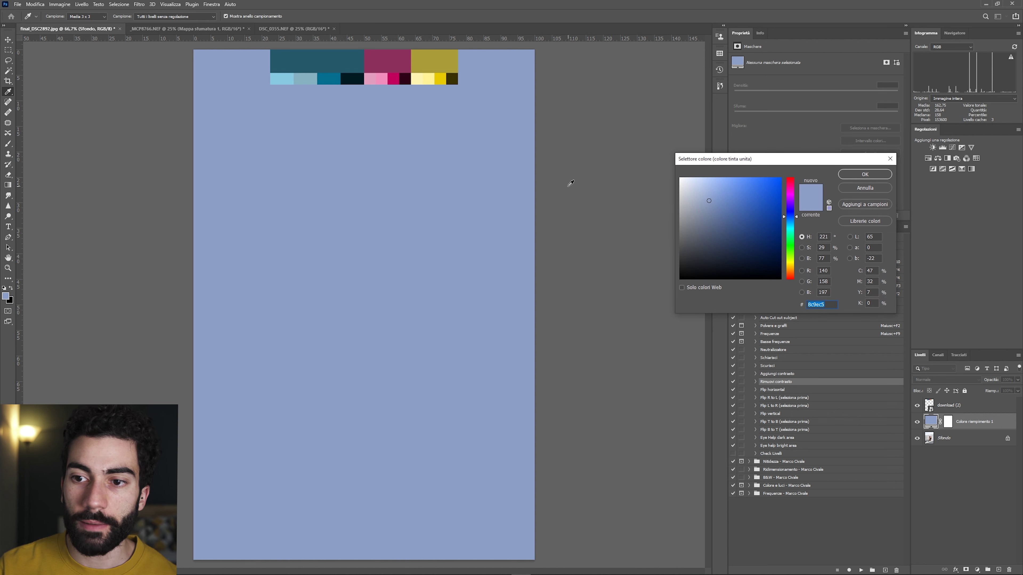
{"action": "left_click", "coordinate": [396, 77]}
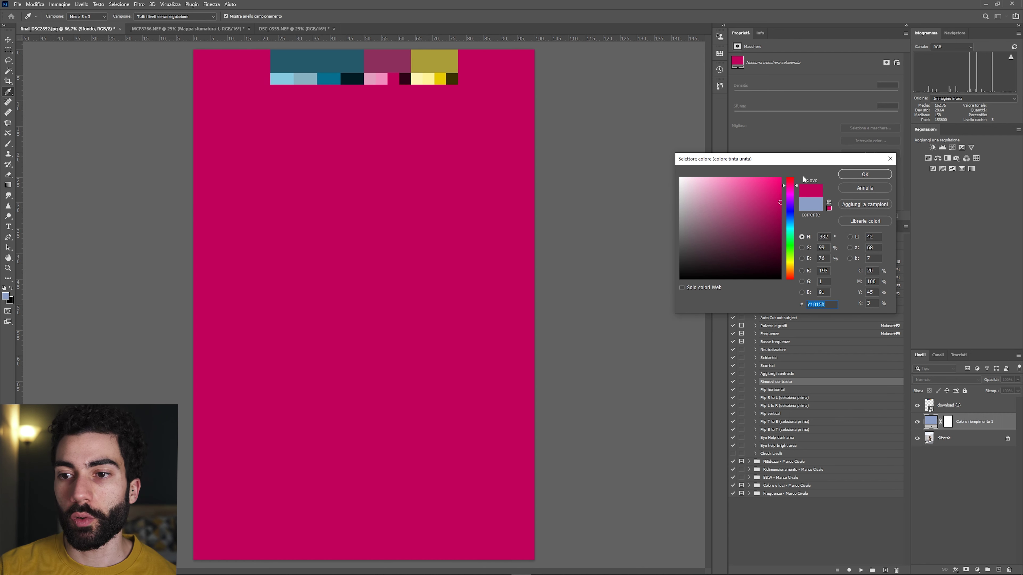
{"action": "left_click", "coordinate": [862, 173]}
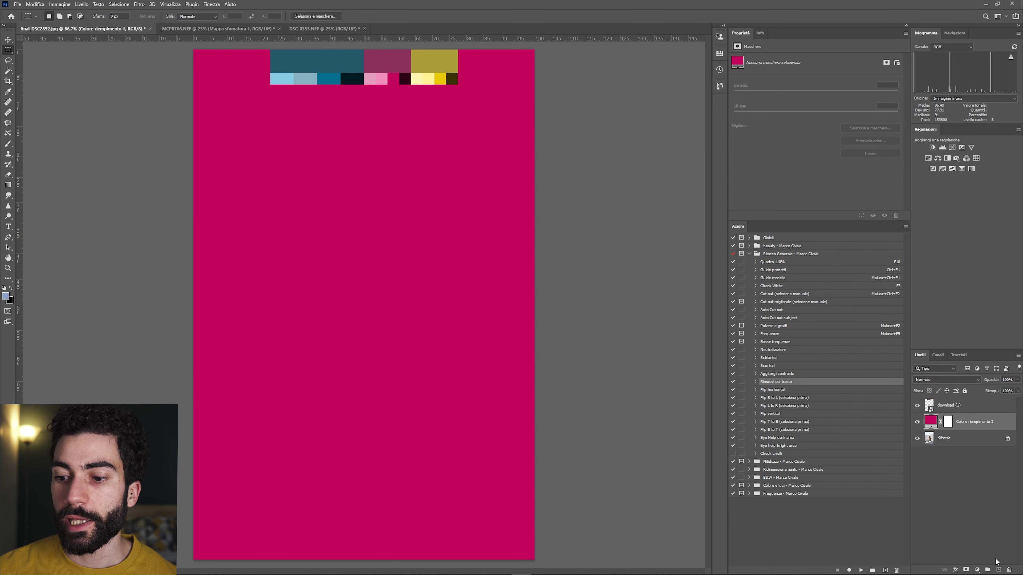
Add a second Solid Color fill layer in palette yellow e7ca01 and hide the magenta fill
{"action": "left_click", "coordinate": [977, 570]}
{"action": "left_click", "coordinate": [967, 433]}
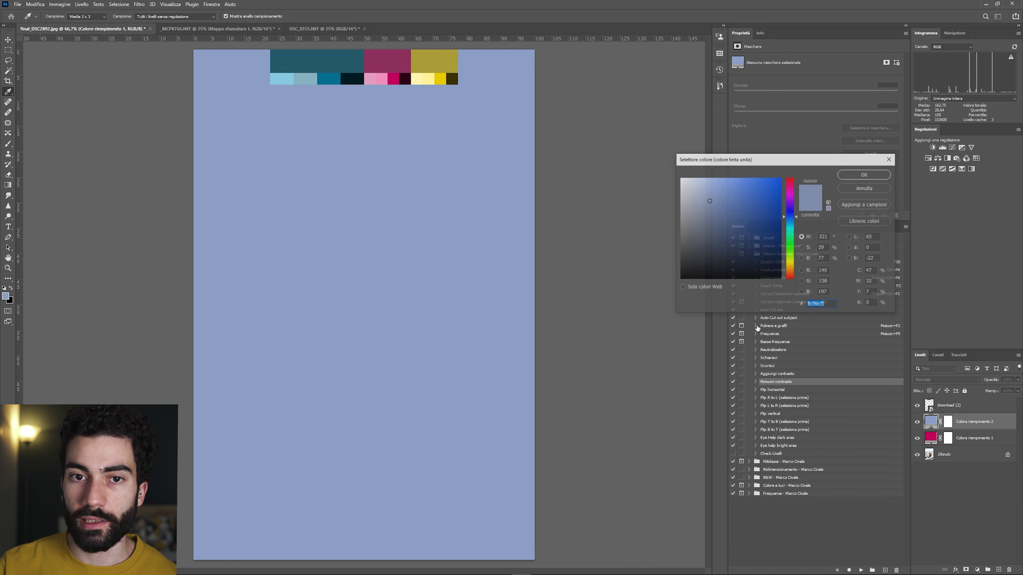
{"action": "left_click", "coordinate": [440, 77]}
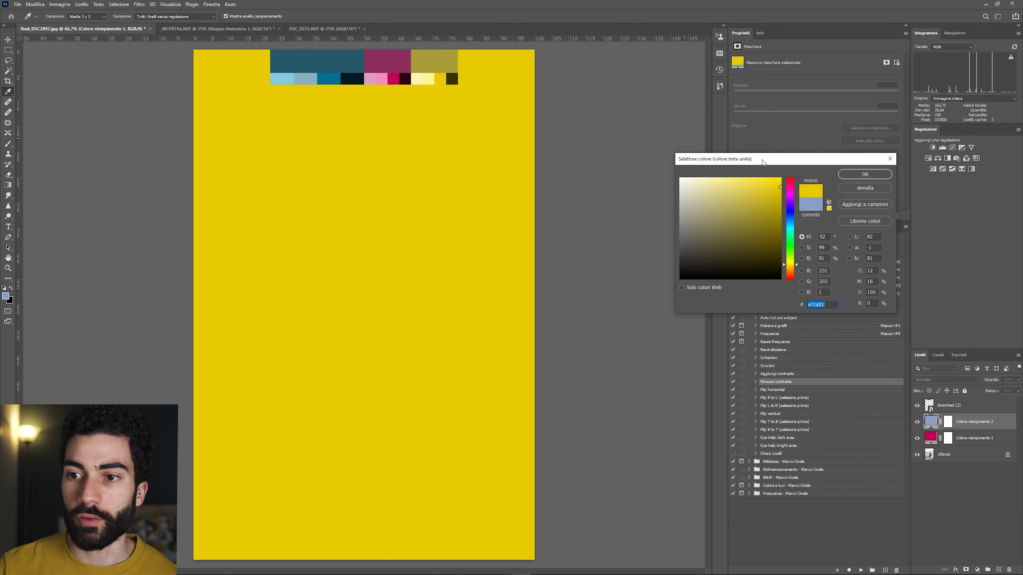
{"action": "left_click", "coordinate": [860, 175]}
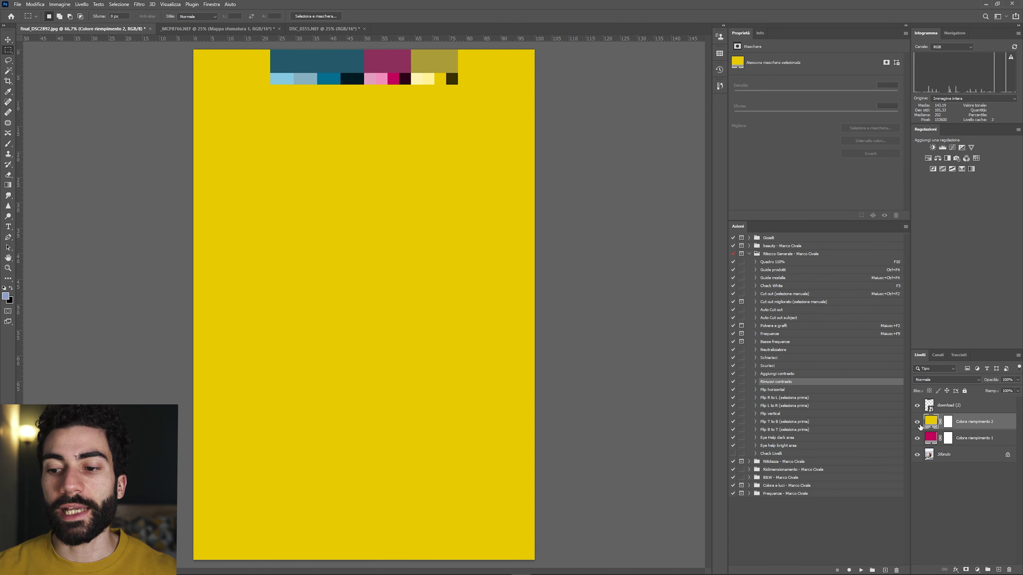
{"action": "left_click", "coordinate": [918, 437]}
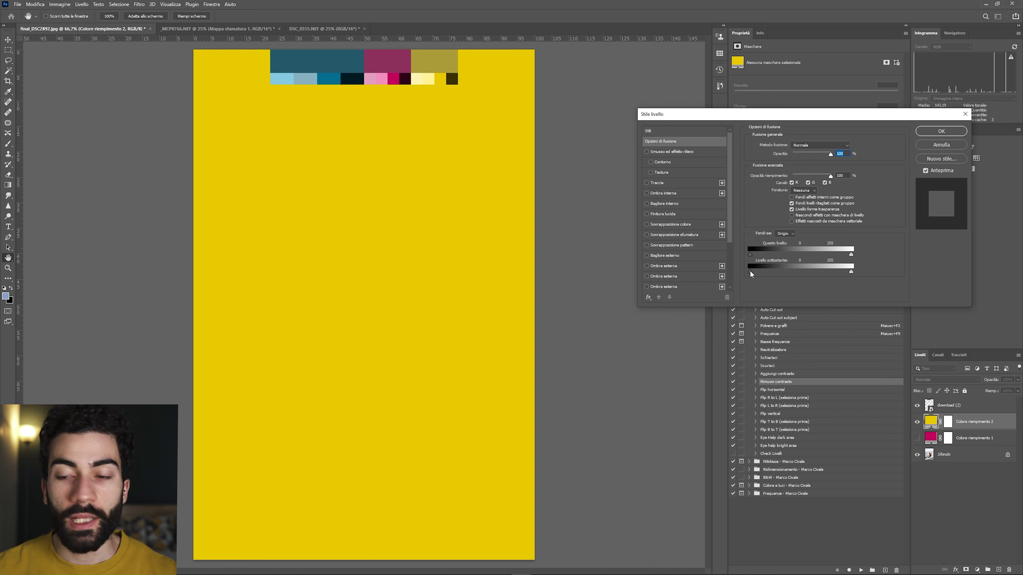
Feather the yellow fill's Underlying Layer black slider by splitting it, apply, and hide the layer
{"action": "left_click_drag", "start_coordinate": [750, 271], "coordinate": [816, 277]}
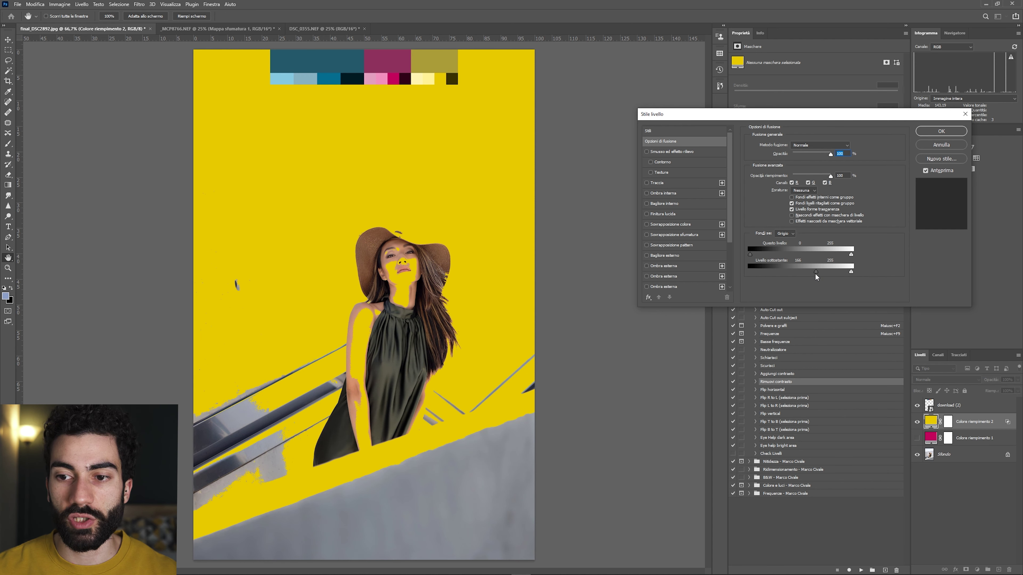
{"action": "key", "text": "alt"}
{"action": "mouse_move", "coordinate": [813, 272]}
{"action": "left_mouse_down"}
{"action": "mouse_move", "coordinate": [796, 272]}
{"action": "mouse_move", "coordinate": [831, 273]}
{"action": "left_mouse_up"}
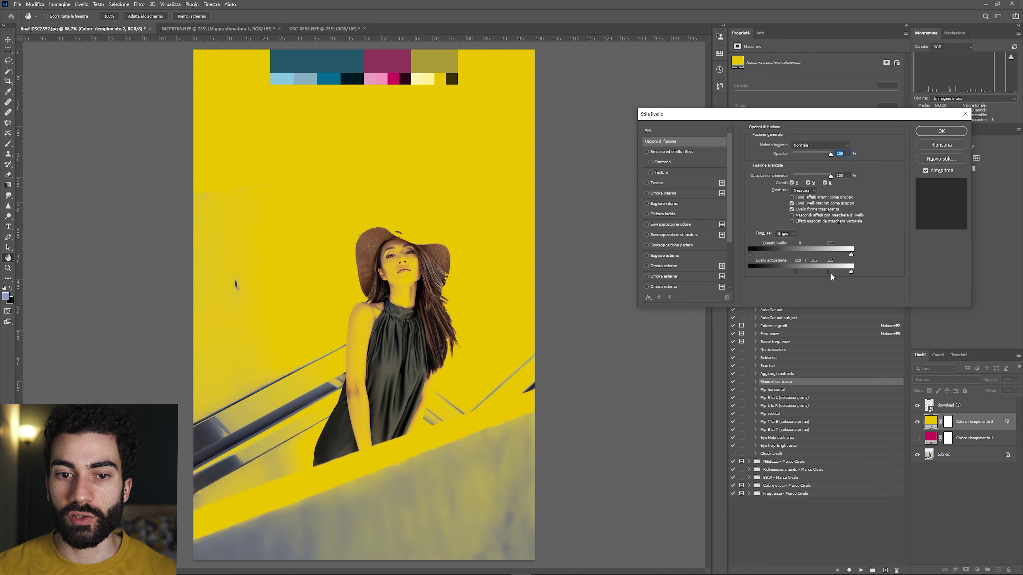
{"action": "left_click", "coordinate": [941, 132]}
{"action": "left_click", "coordinate": [916, 422]}
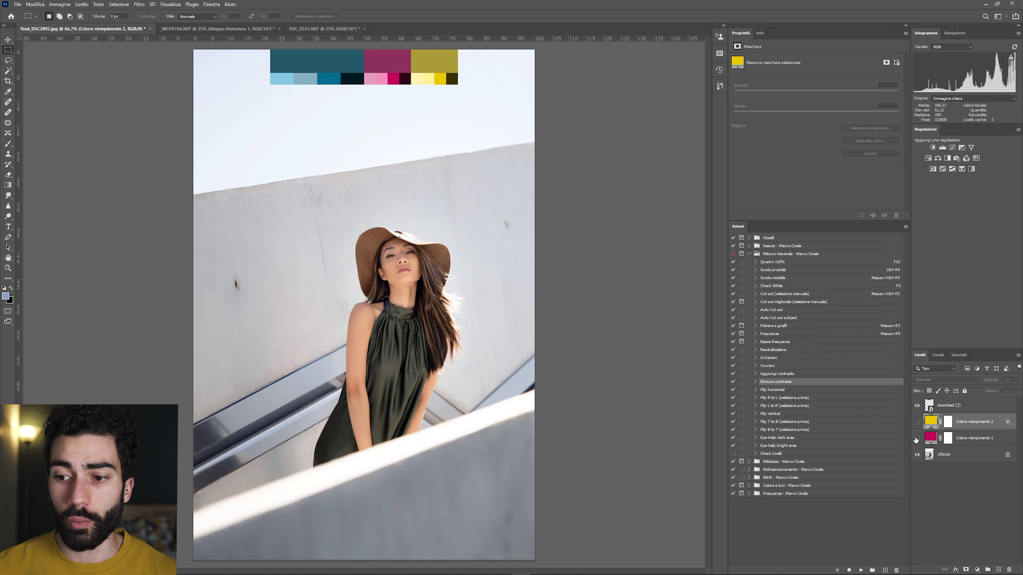
Restrict the magenta fill to darker tones with the Underlying Layer white slider at 135
{"action": "left_click", "coordinate": [917, 438]}
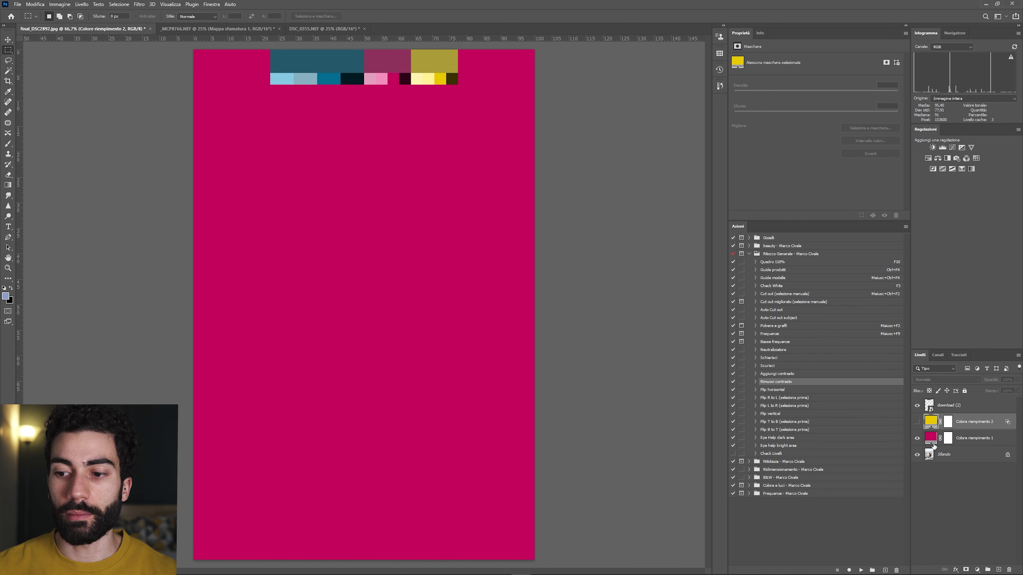
{"action": "left_click", "coordinate": [977, 444]}
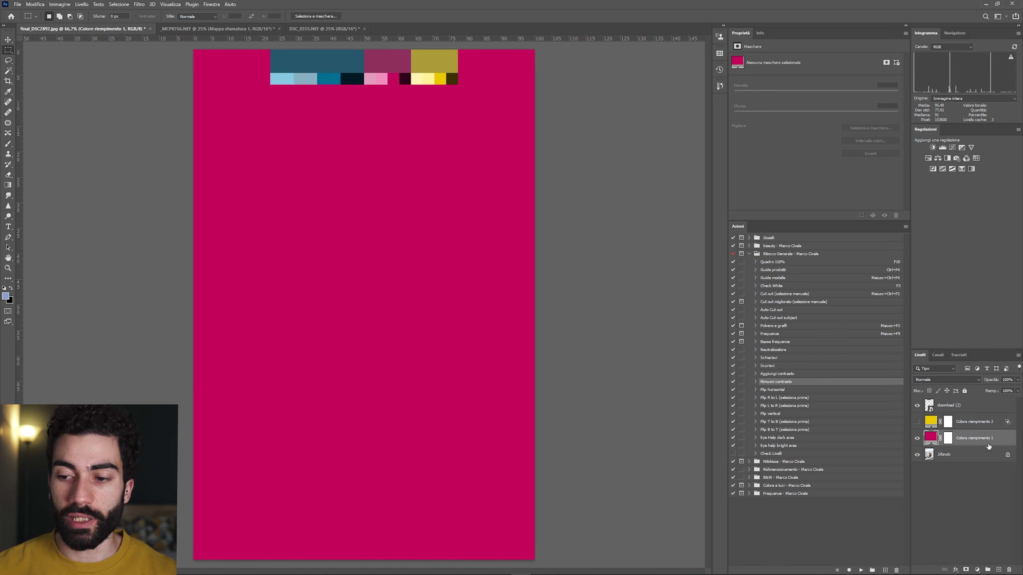
{"action": "double_click", "coordinate": [981, 439]}
{"action": "mouse_move", "coordinate": [850, 271]}
{"action": "left_mouse_down"}
{"action": "mouse_move", "coordinate": [796, 271]}
{"action": "mouse_move", "coordinate": [831, 272]}
{"action": "left_mouse_up"}
{"action": "left_click", "coordinate": [952, 132]}
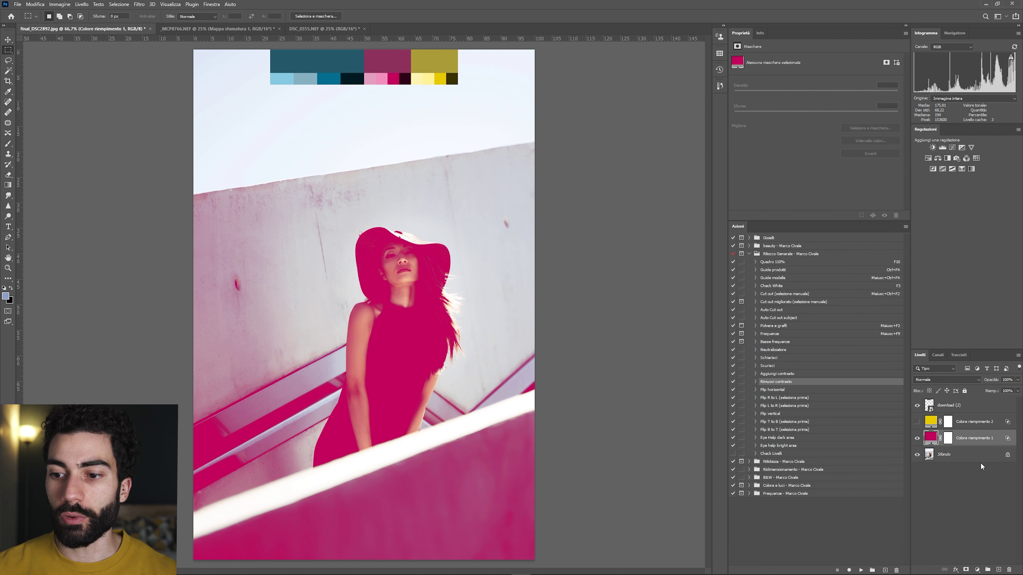
Show the yellow fill again, compare with the original, and set it to Luce soffusa
{"action": "left_click", "coordinate": [917, 422]}
{"action": "left_click", "coordinate": [918, 454], "text": "alt"}
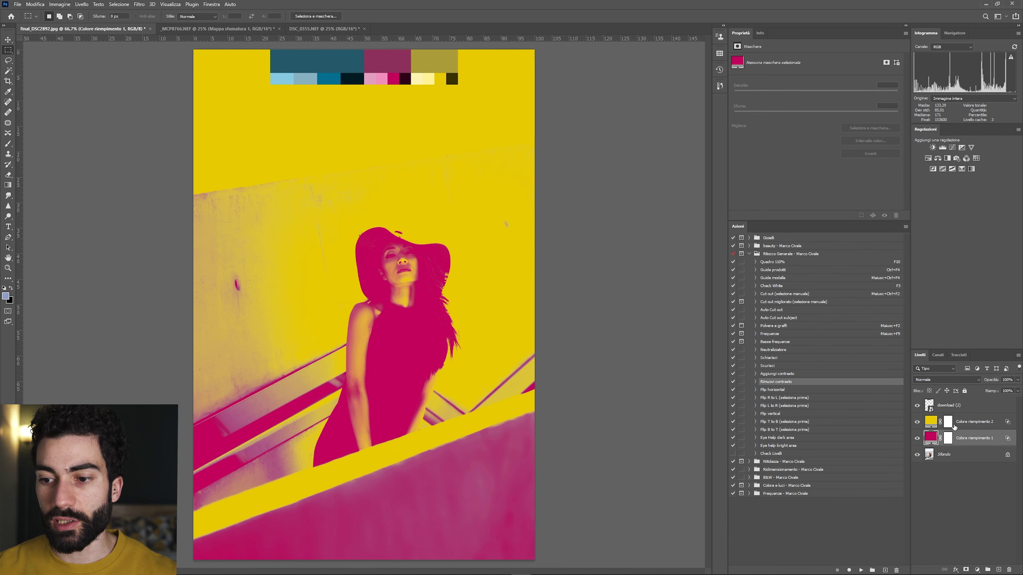
{"action": "left_click", "coordinate": [975, 422]}
{"action": "left_click", "coordinate": [940, 379]}
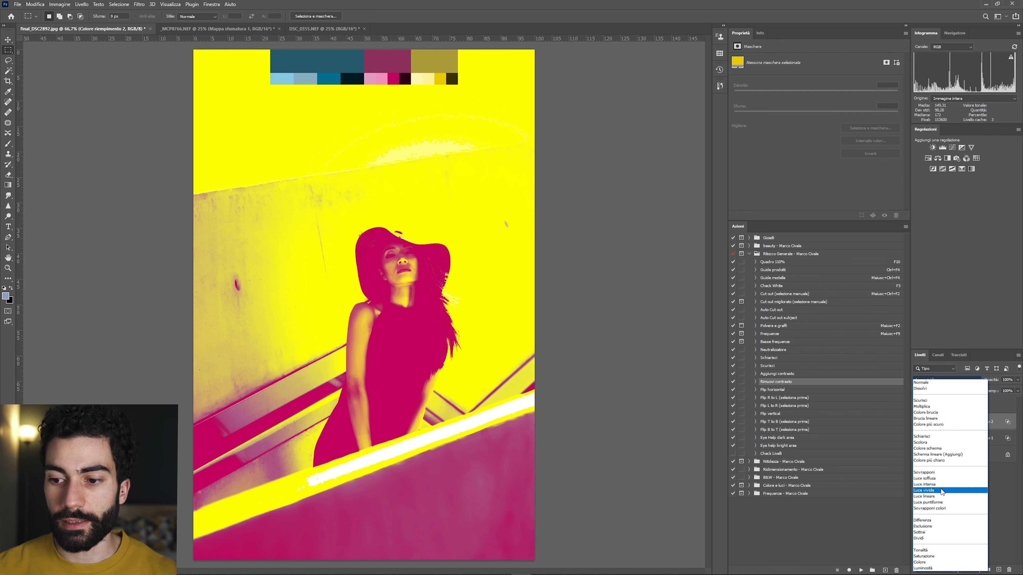
{"action": "left_click", "coordinate": [940, 478]}
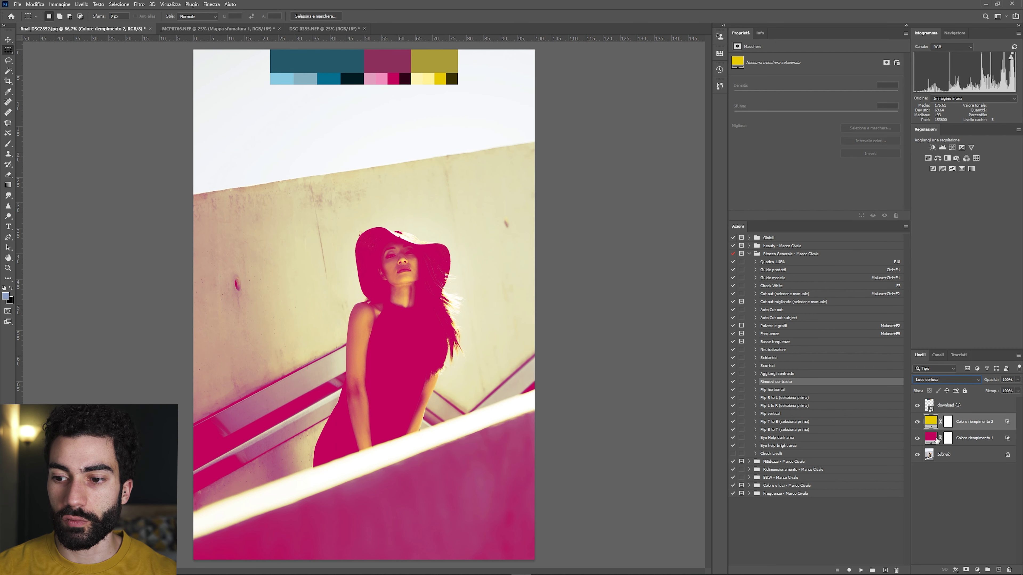
Set the magenta fill to Luce soffusa and compare the grade with the original photo
{"action": "left_click", "coordinate": [934, 437]}
{"action": "left_click", "coordinate": [940, 380]}
{"action": "left_click", "coordinate": [931, 478]}
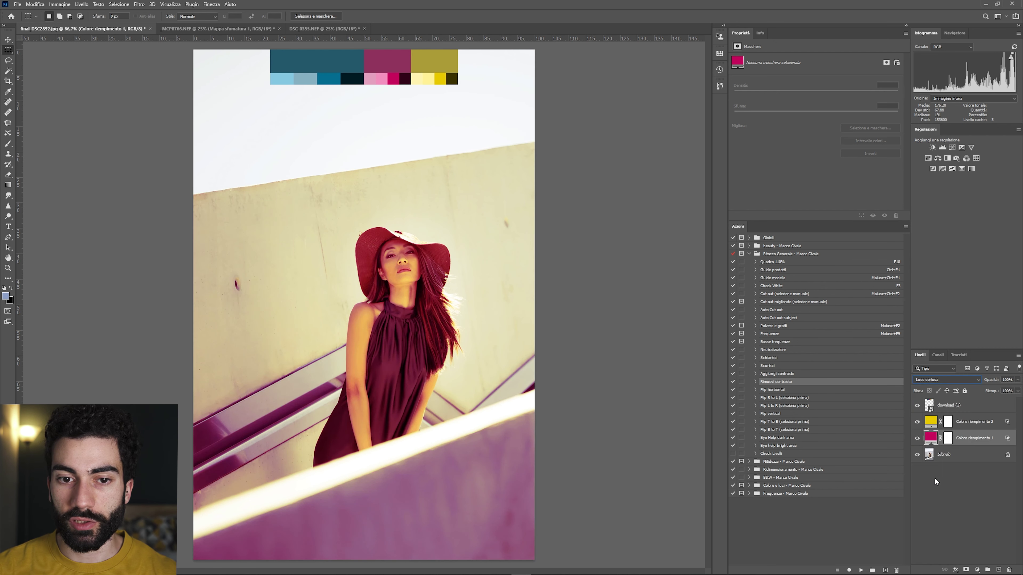
{"action": "left_click", "coordinate": [917, 438]}
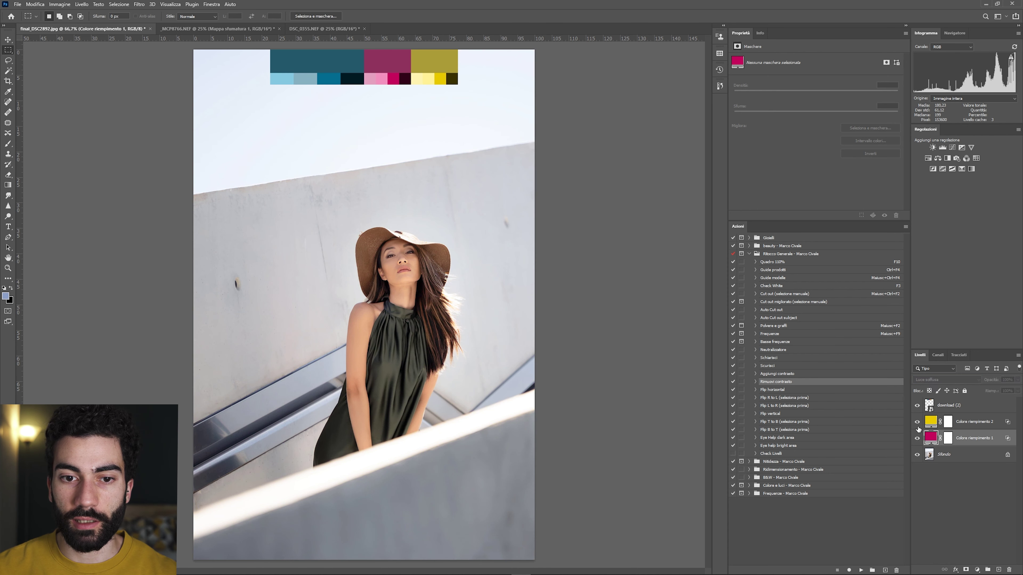
Turn the grade back on and adjust fill opacities, settling the yellow fill at 95%
{"action": "left_click", "coordinate": [975, 423]}
{"action": "left_click_drag", "start_coordinate": [992, 383], "coordinate": [966, 381]}
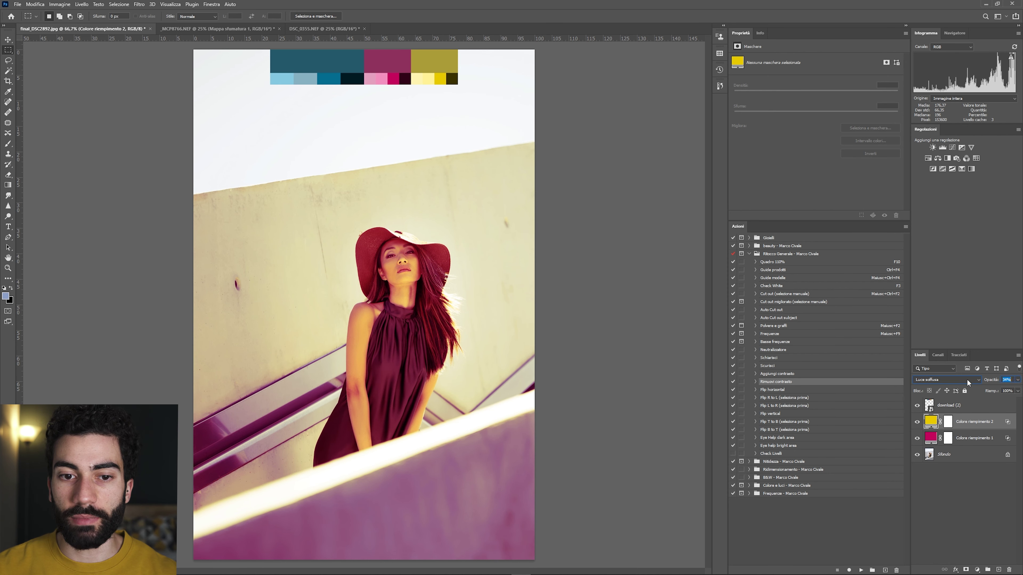
{"action": "left_click", "coordinate": [975, 438]}
{"action": "left_click_drag", "start_coordinate": [991, 384], "coordinate": [970, 383]}
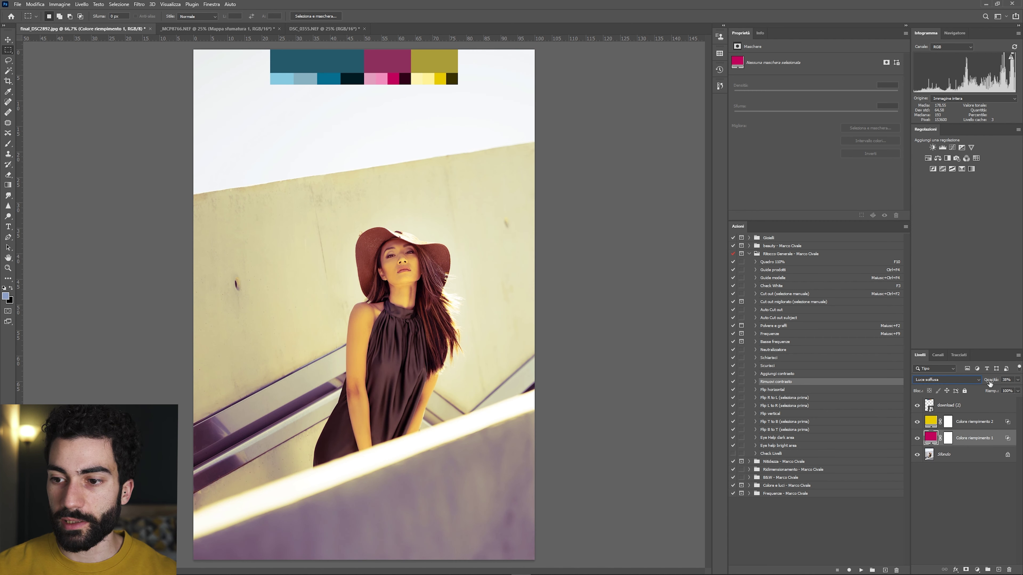
{"action": "left_click", "coordinate": [974, 421]}
{"action": "left_click_drag", "start_coordinate": [992, 382], "coordinate": [987, 382]}
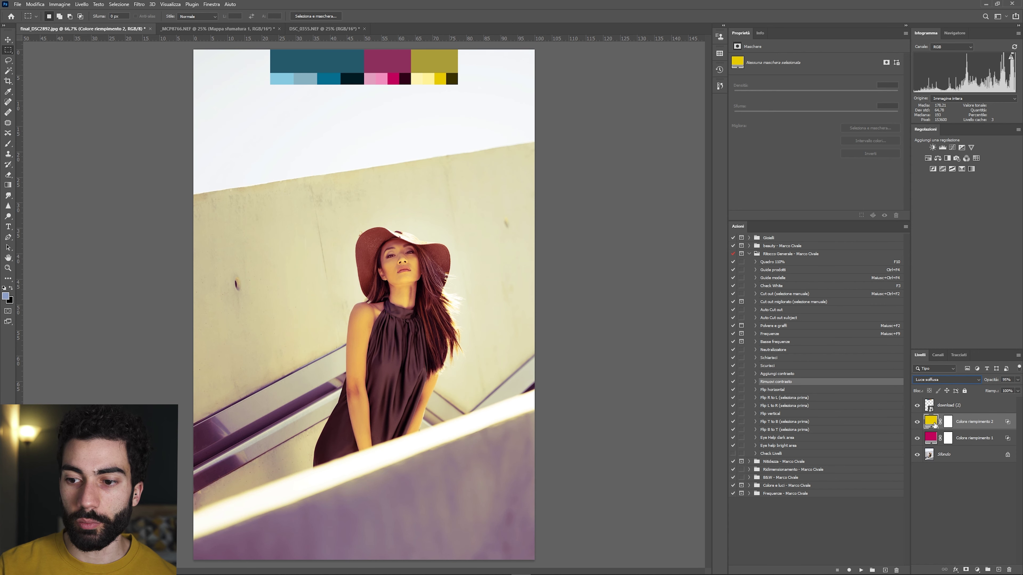
Set the magenta fill to Luce lineare at about 49% opacity
{"action": "left_click", "coordinate": [934, 438]}
{"action": "left_click", "coordinate": [945, 380]}
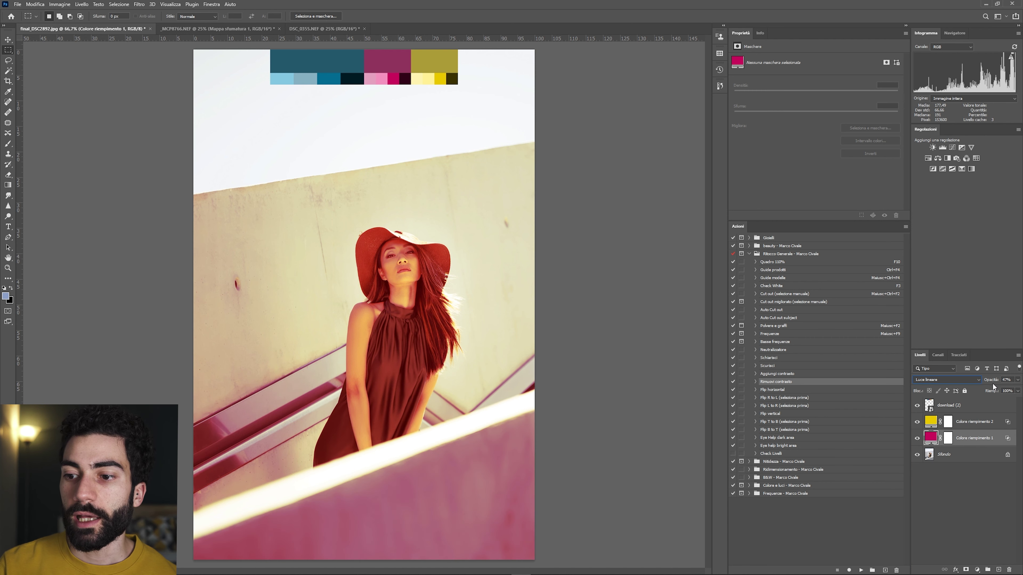
{"action": "key", "text": "Return"}
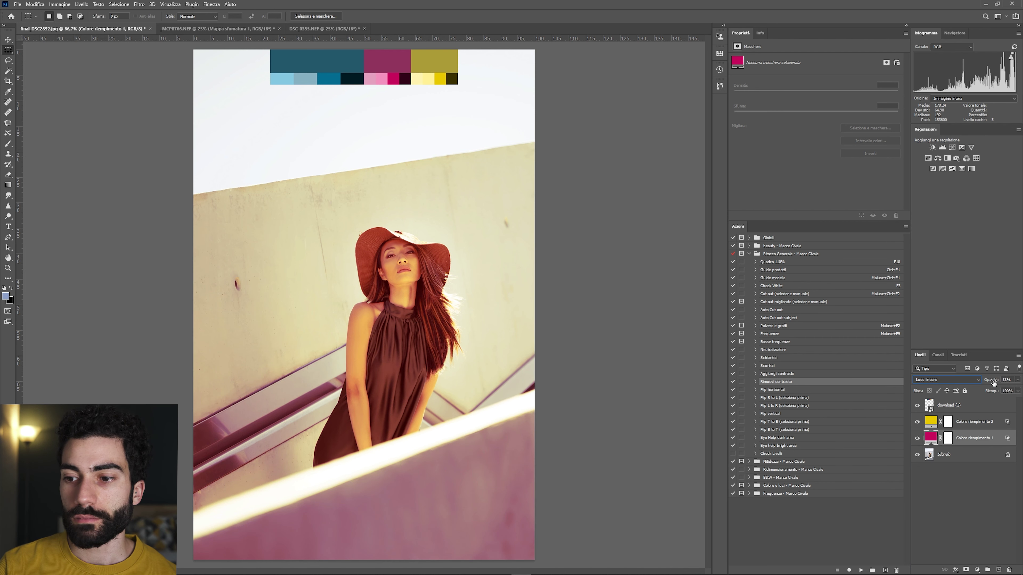
{"action": "left_click_drag", "start_coordinate": [991, 382], "coordinate": [992, 382]}
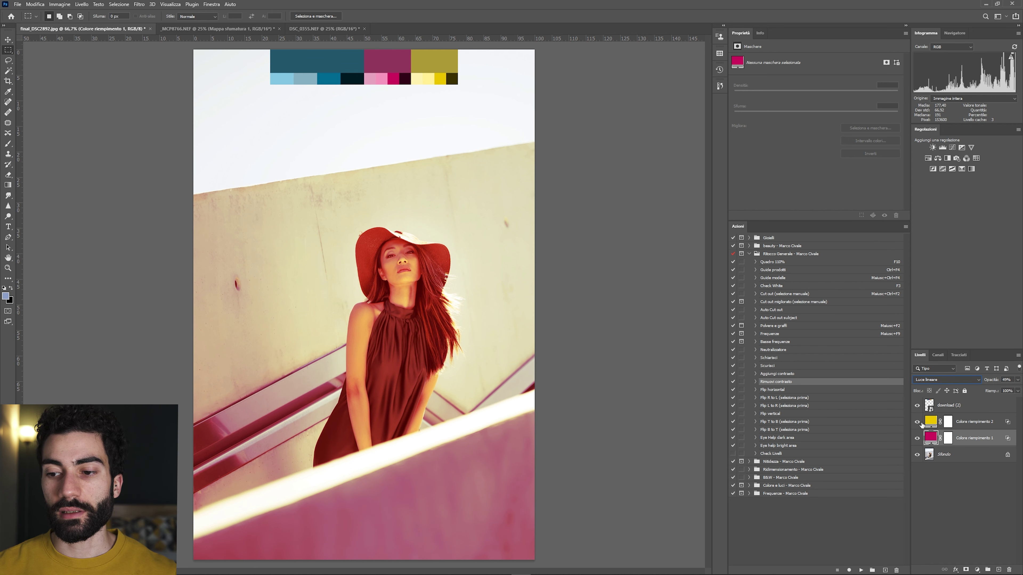
Group both fill layers into Gruppo 1 and set the group's opacity to 74%
{"action": "left_click", "coordinate": [974, 422]}
{"action": "left_click", "coordinate": [965, 449]}
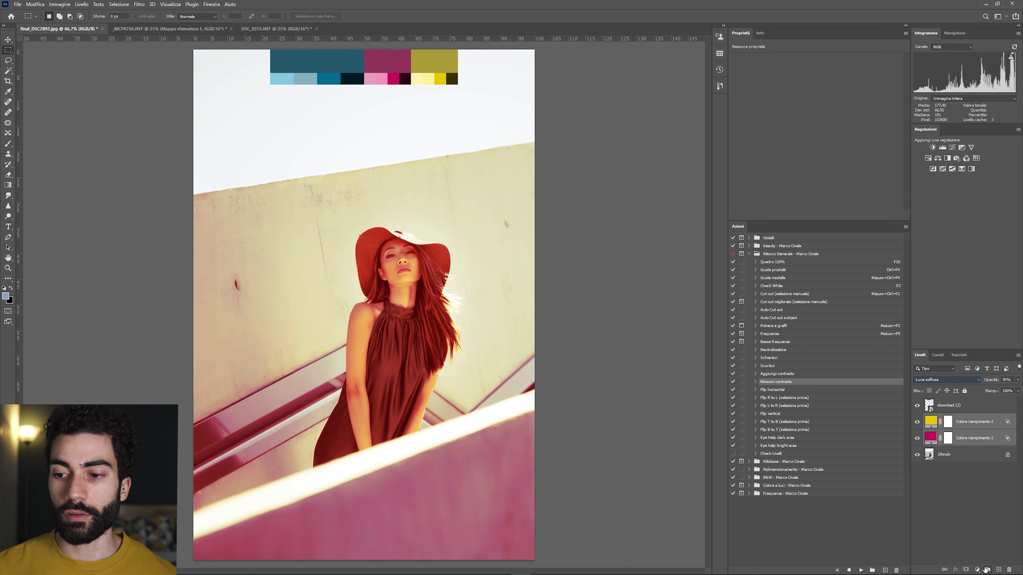
{"action": "left_click", "coordinate": [986, 570]}
{"action": "left_click_drag", "start_coordinate": [994, 380], "coordinate": [988, 381]}
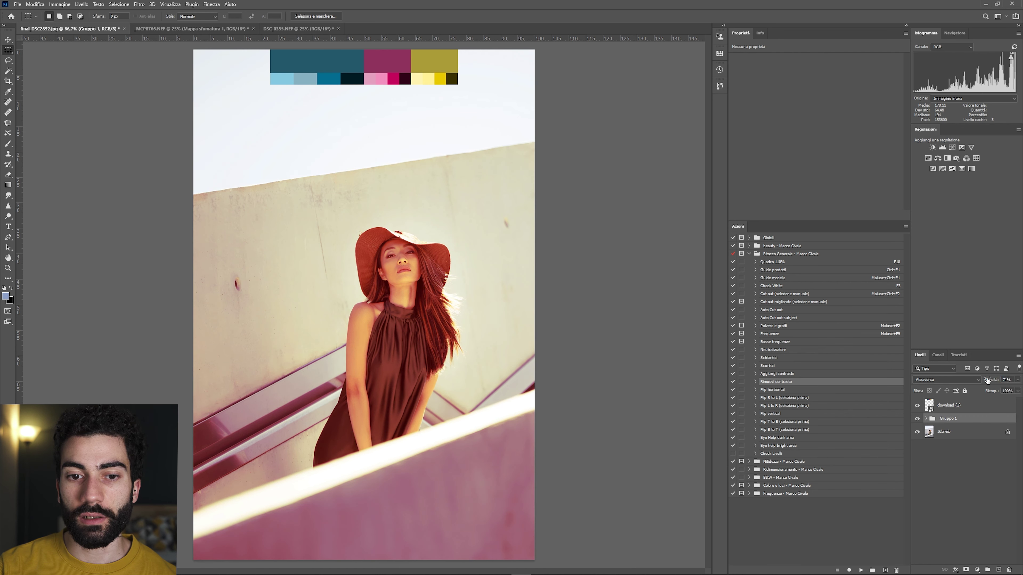
{"action": "left_click", "coordinate": [917, 419]}
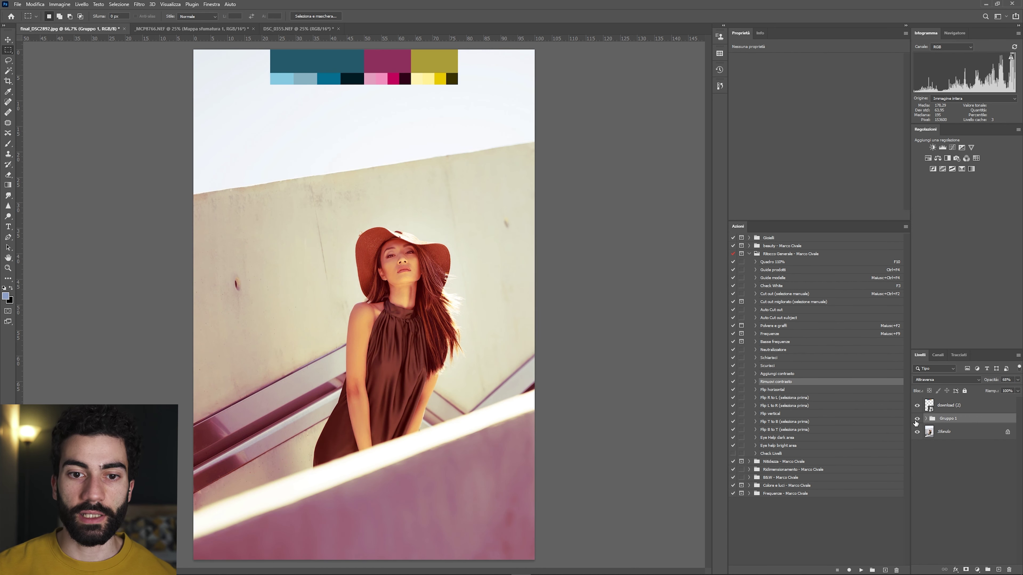